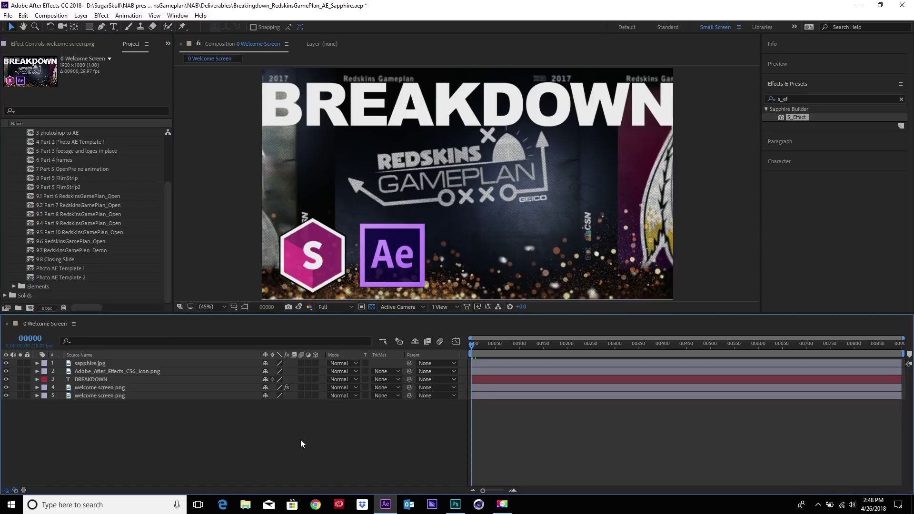
- Open the 2 Theme comp from the Project panel to show its theme.psd photo collage
drag(167, 195, 169, 167)
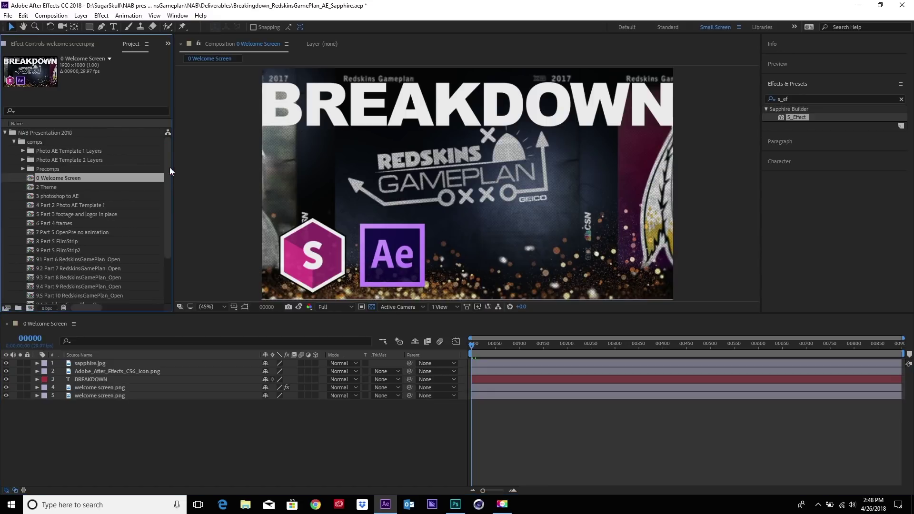
double_click(48, 188)
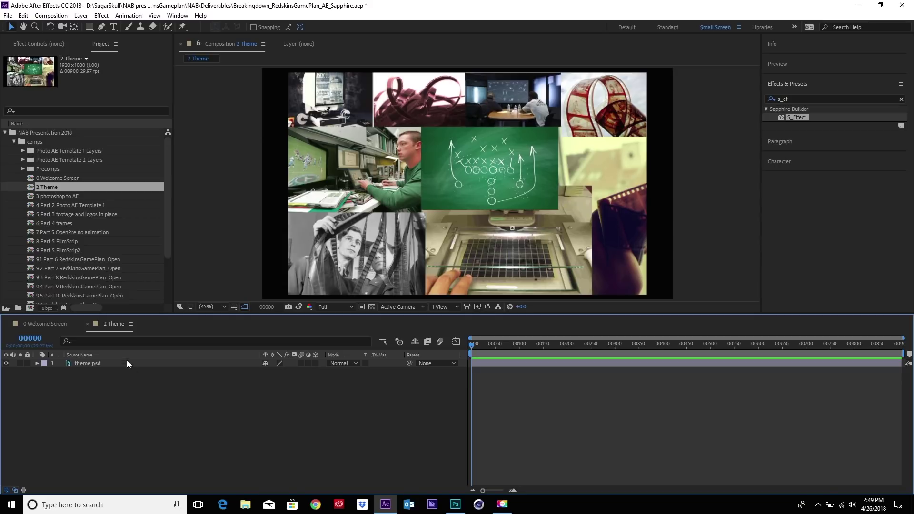
- Switch to Photoshop to view Photo AE Template 1.psd with its quarterback photo
click(460, 511)
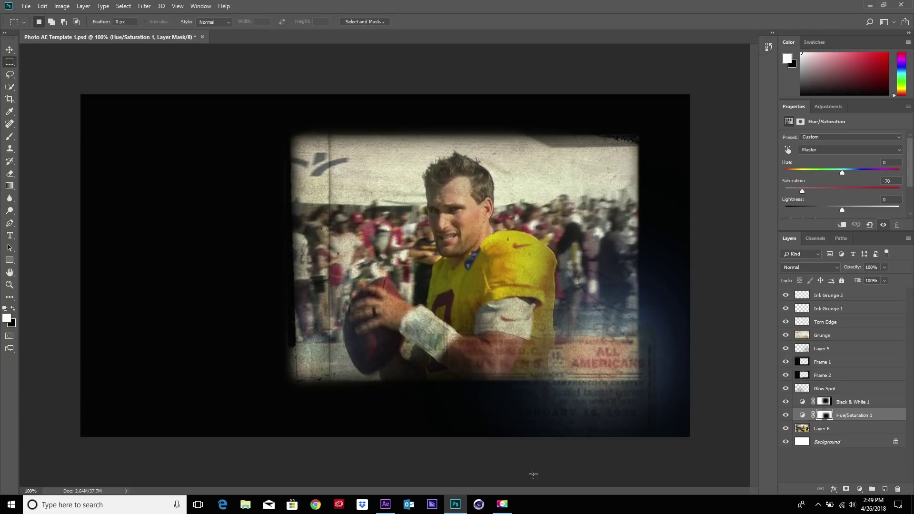
- Back in After Effects, open the 3 photoshop to AE comp and begin importing a file
click(385, 503)
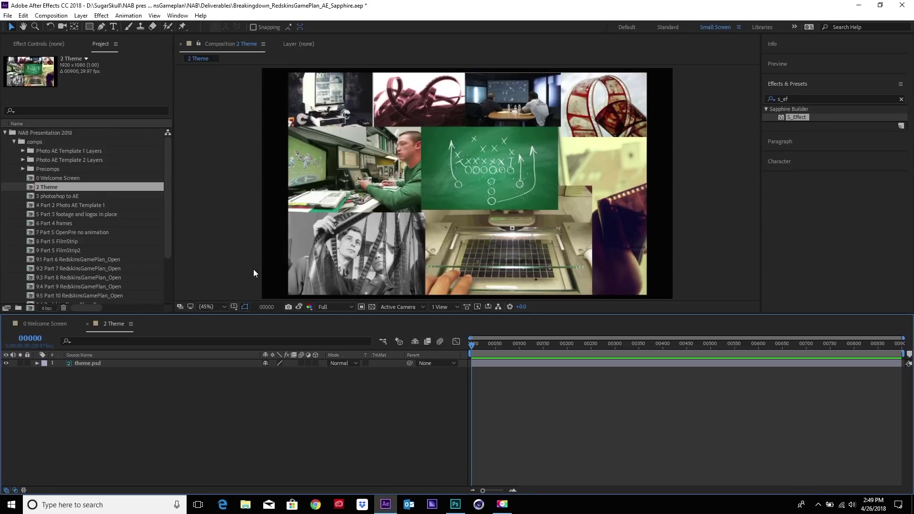
double_click(93, 197)
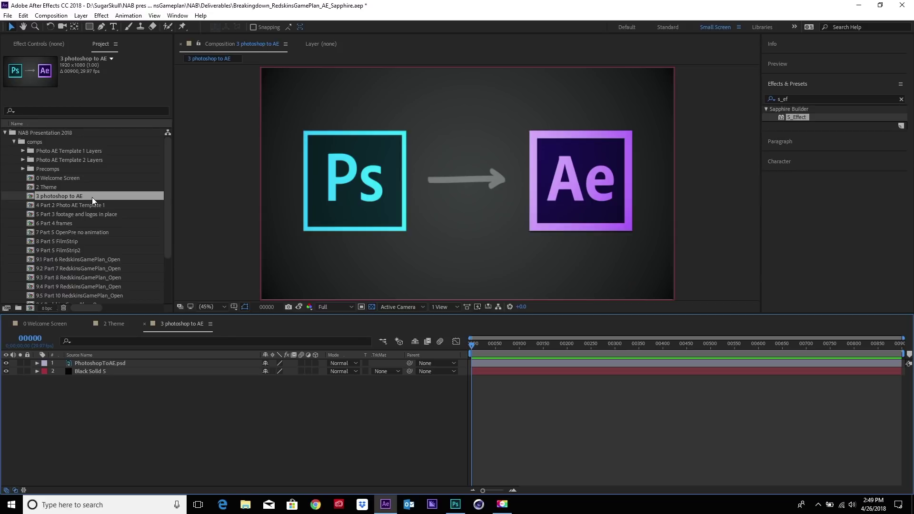
click(8, 15)
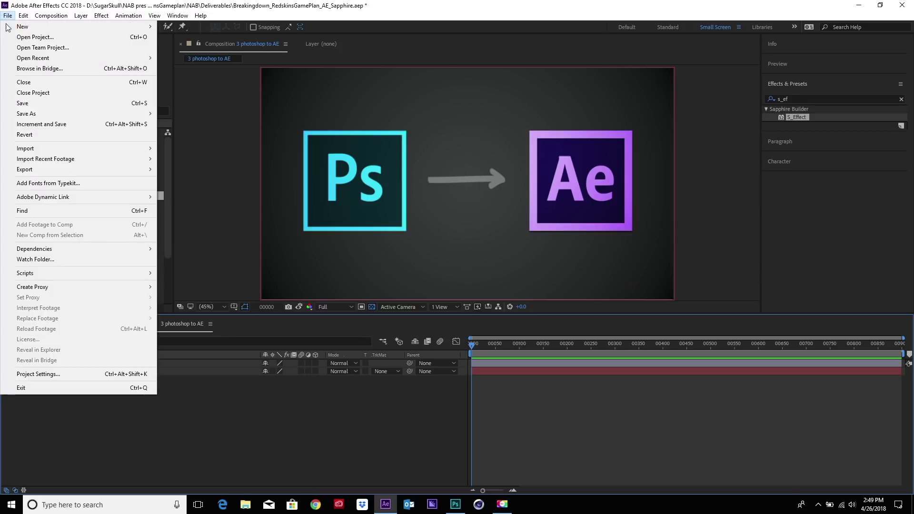
mouse_move(39, 151)
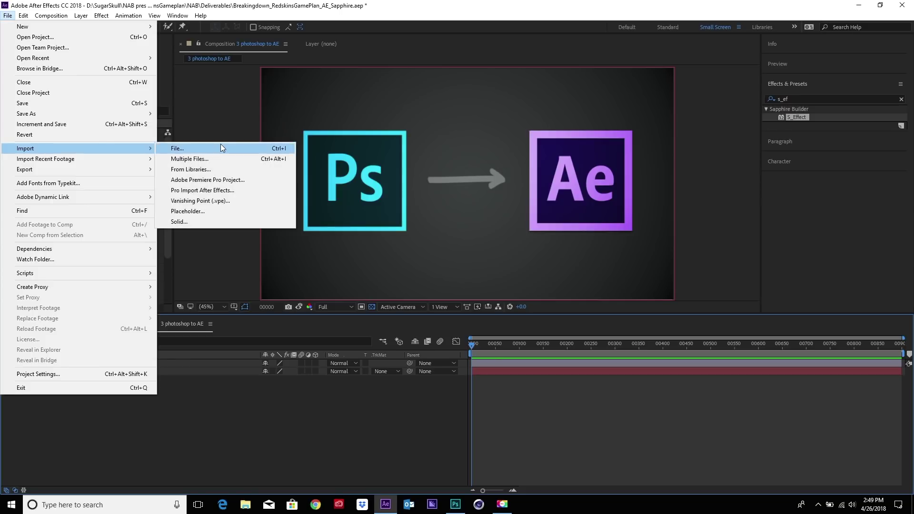
click(221, 148)
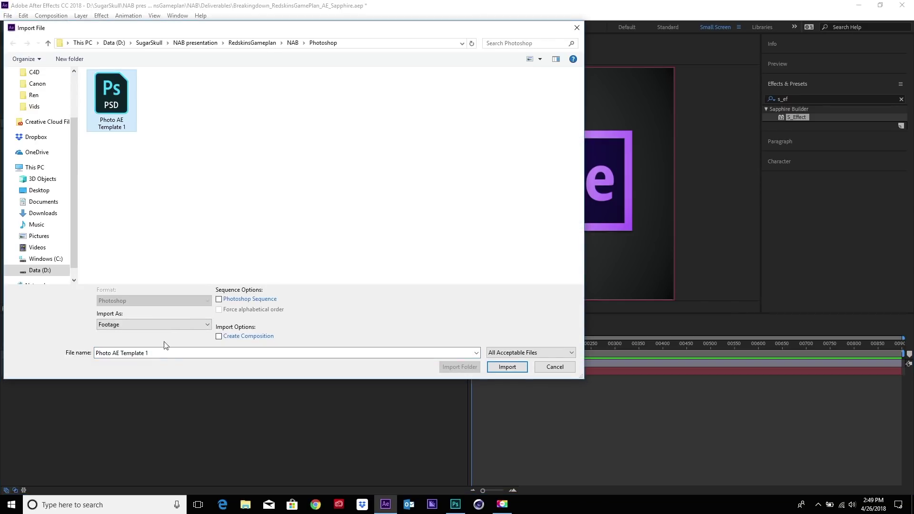
- Import Photo AE Template 1.psd as Composition - Retain Layer Sizes and open Photo AE Template 3
click(176, 325)
click(167, 338)
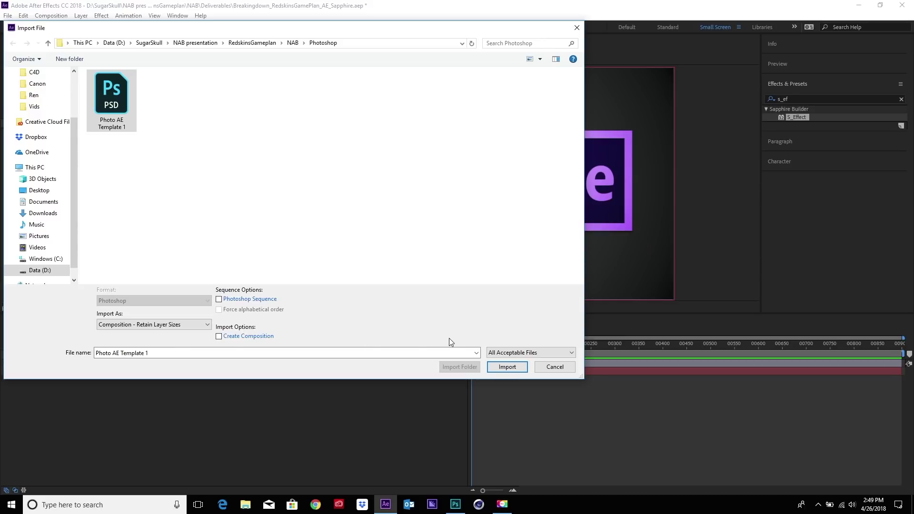
click(504, 366)
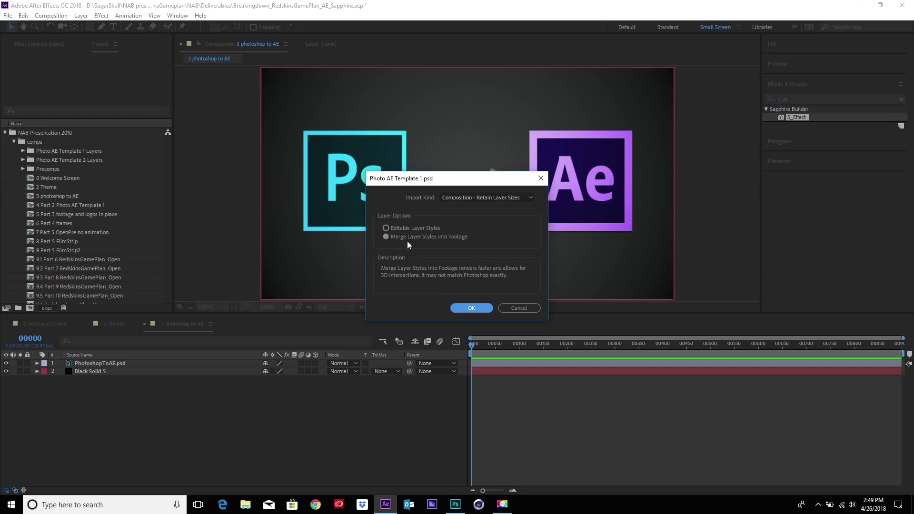
click(482, 310)
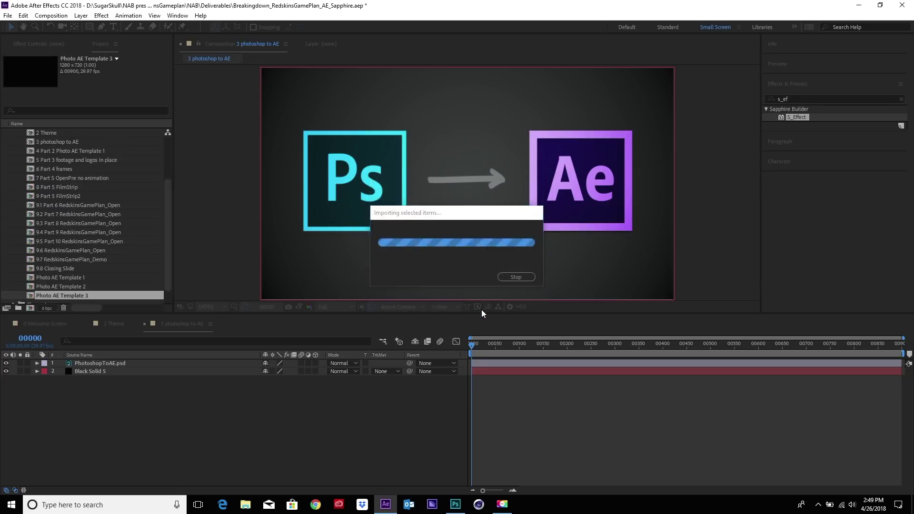
double_click(30, 297)
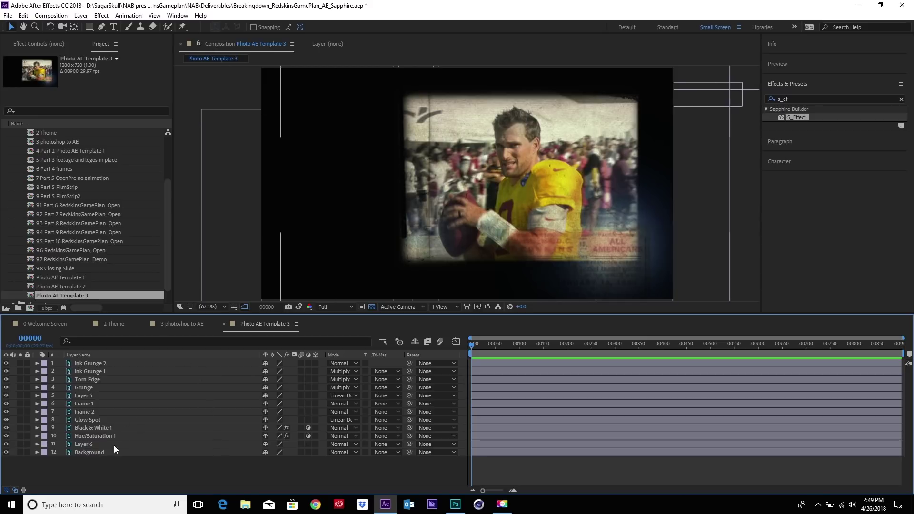
- Hide and re-show Layer 6 to check the player photo's contribution
click(87, 447)
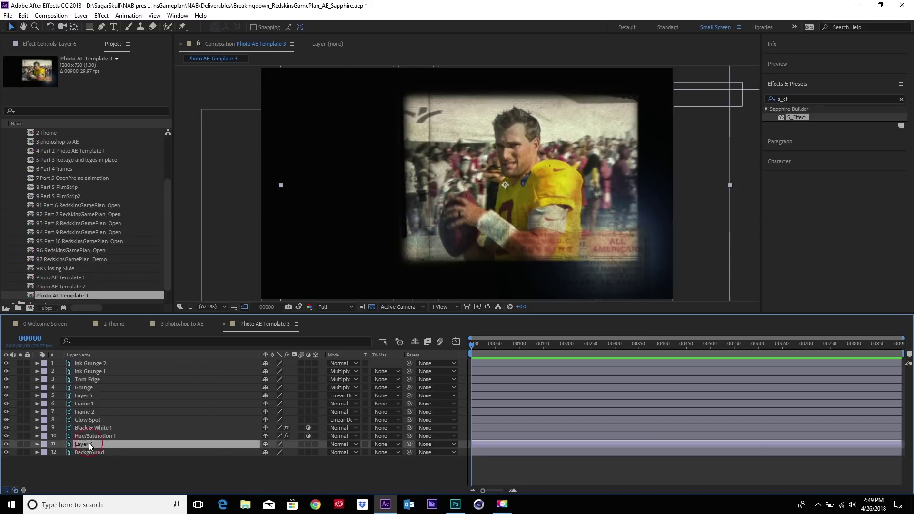
click(7, 445)
click(7, 444)
- Open 4 Part 2 Photo AE Template 1, scrub and preview it, then select Layer 6
drag(167, 237, 174, 188)
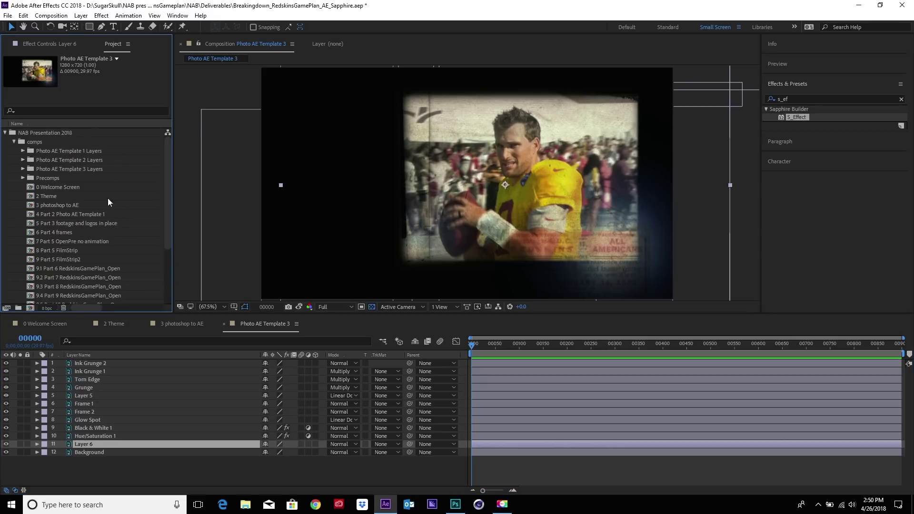
double_click(75, 214)
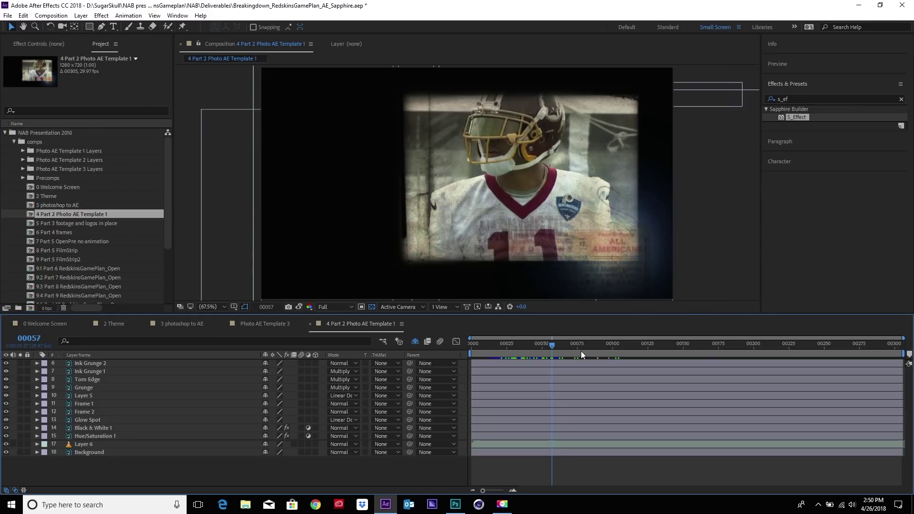
drag(581, 351, 496, 350)
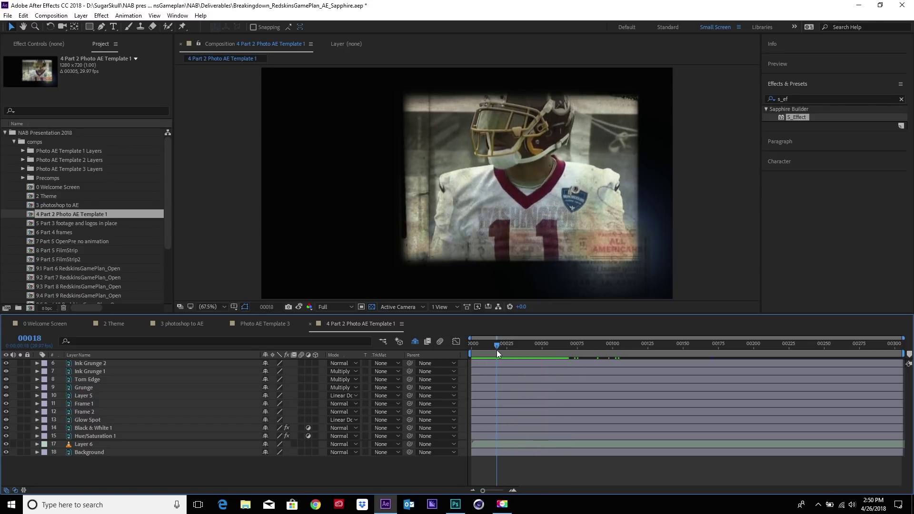
key(space)
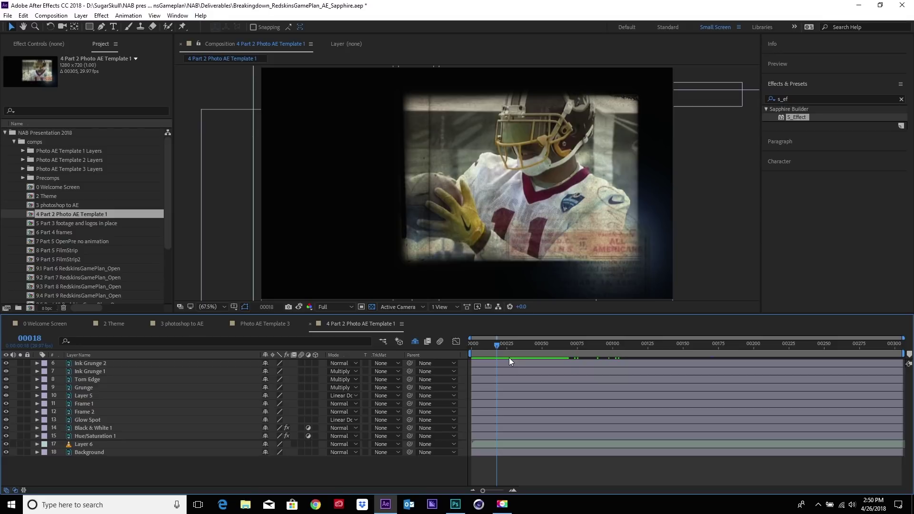
click(97, 445)
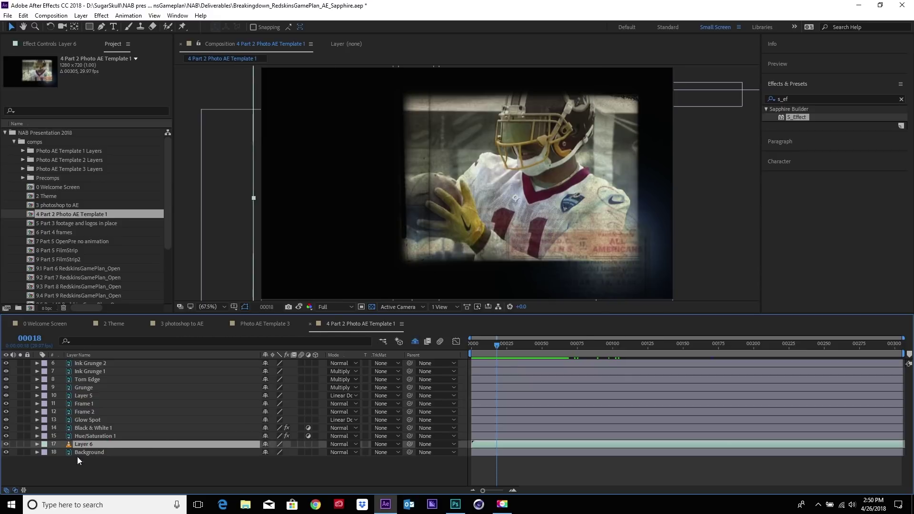
- Duplicate the photo layer and set the copy's blend mode to Screen
key(ctrl+d)
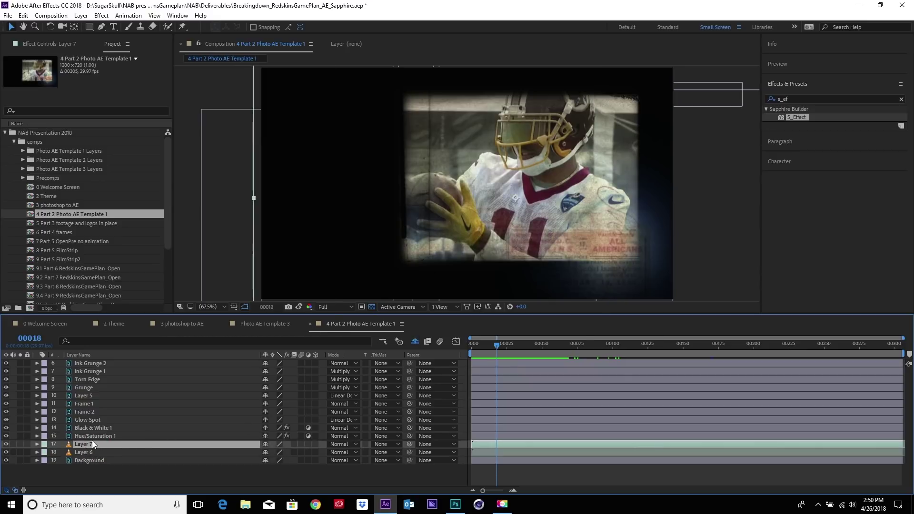
click(345, 444)
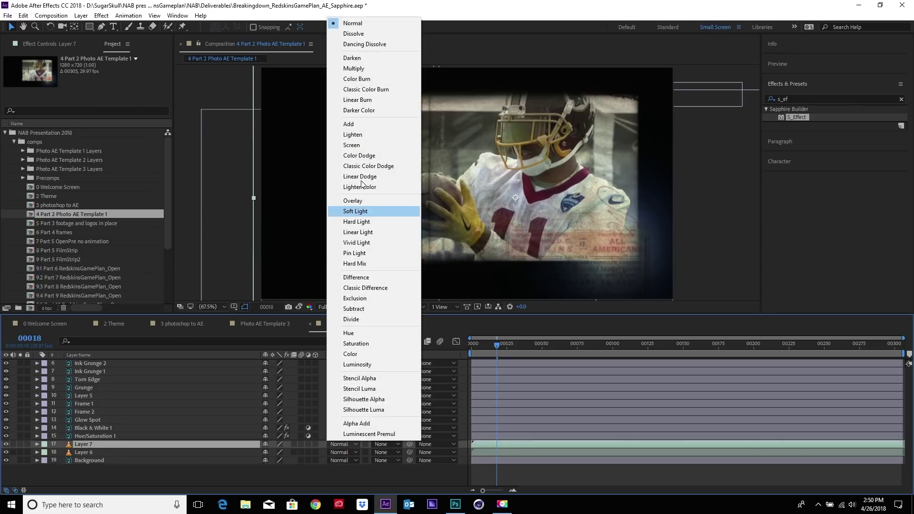
click(364, 145)
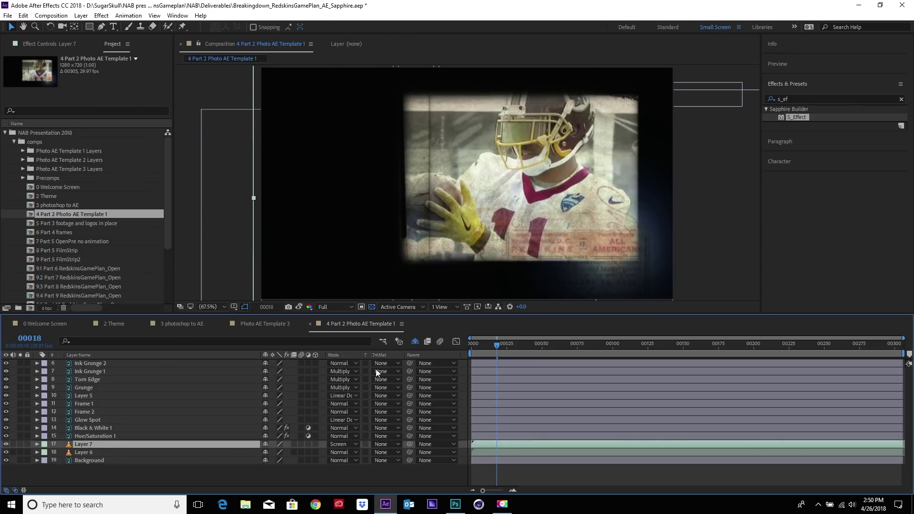
- Set Layer 7's track matte to Alpha Matte "Gray Solid 1"
key(ctrl+v)
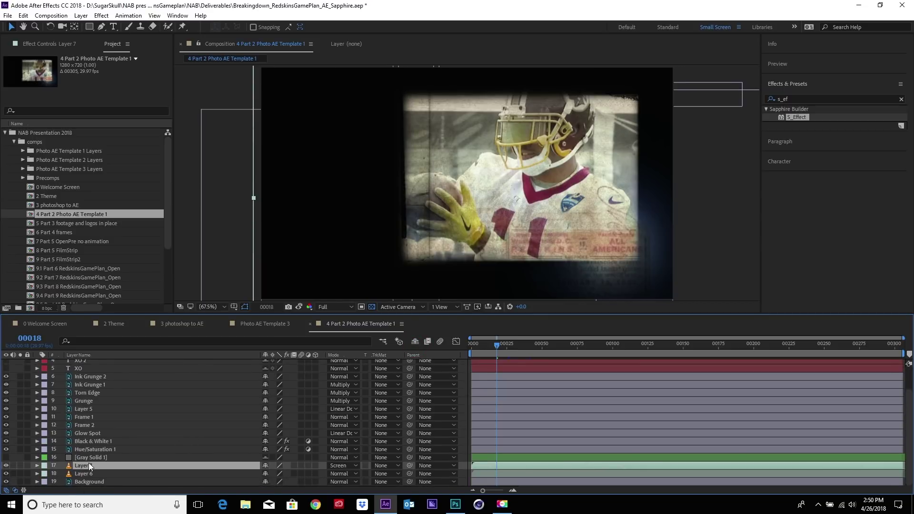
click(89, 458)
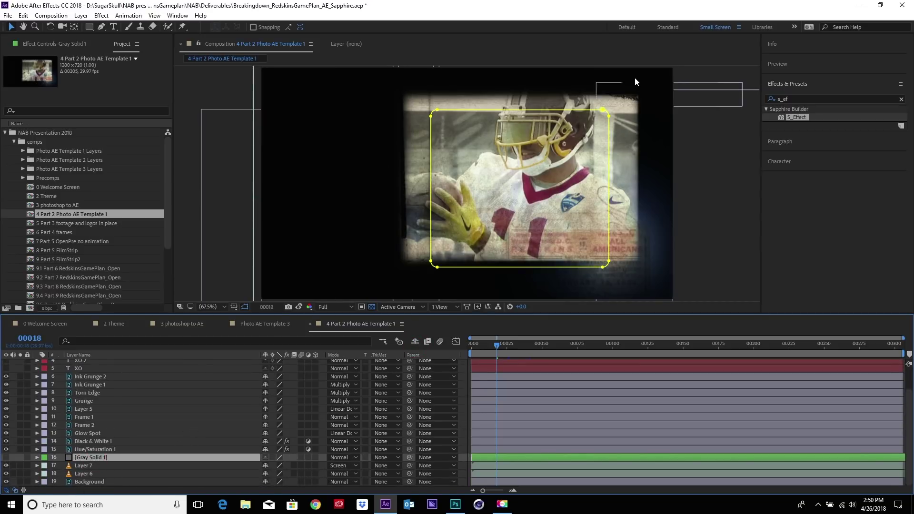
click(147, 466)
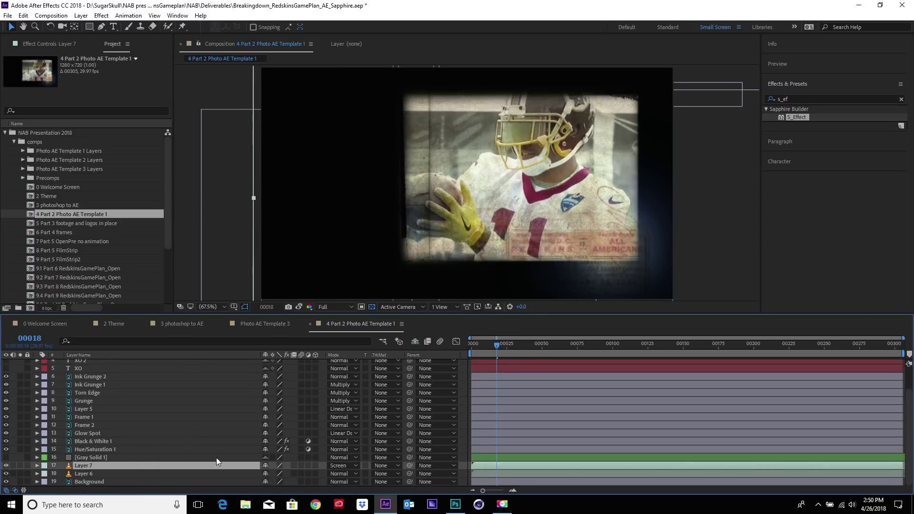
click(389, 466)
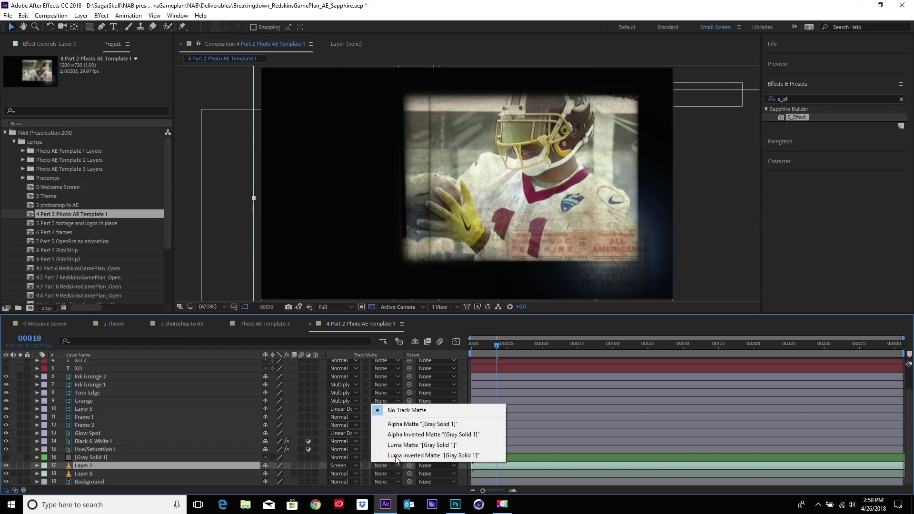
click(406, 424)
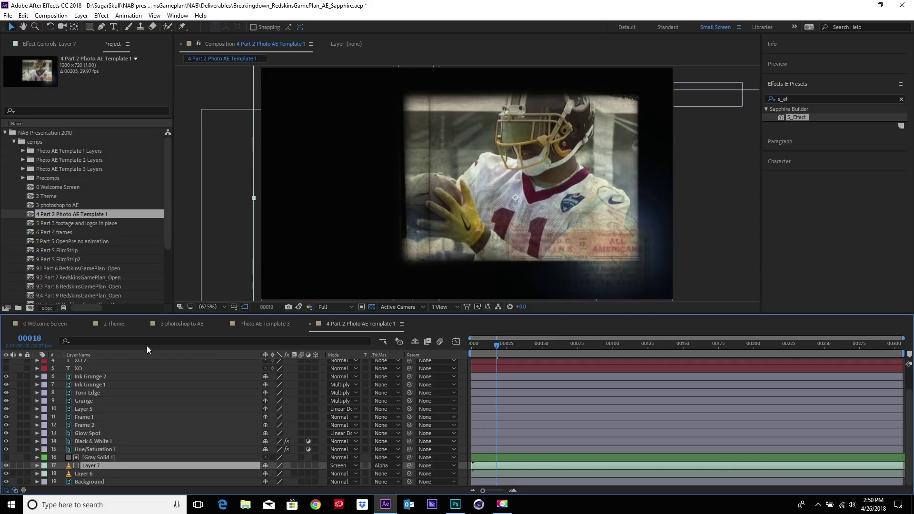
- Apply Sapphire S_Glow to Layer 7 from Effects & Presets
click(56, 44)
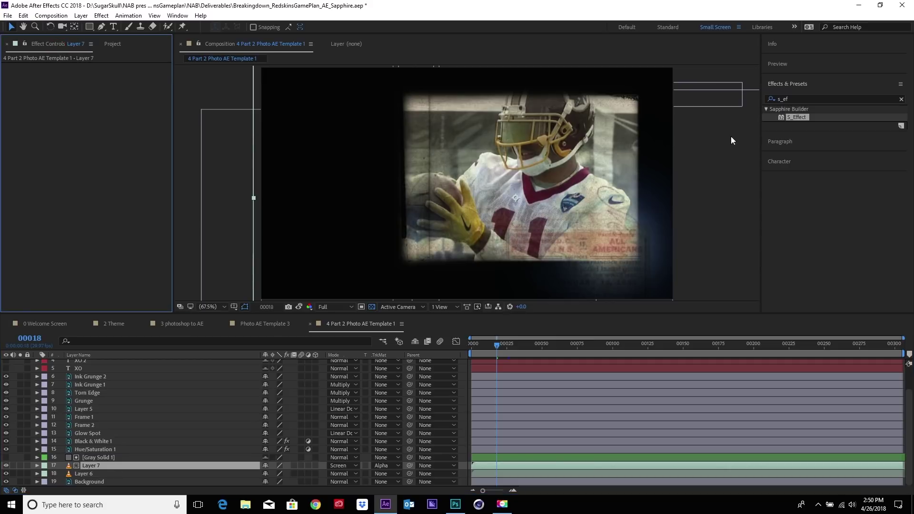
click(783, 100)
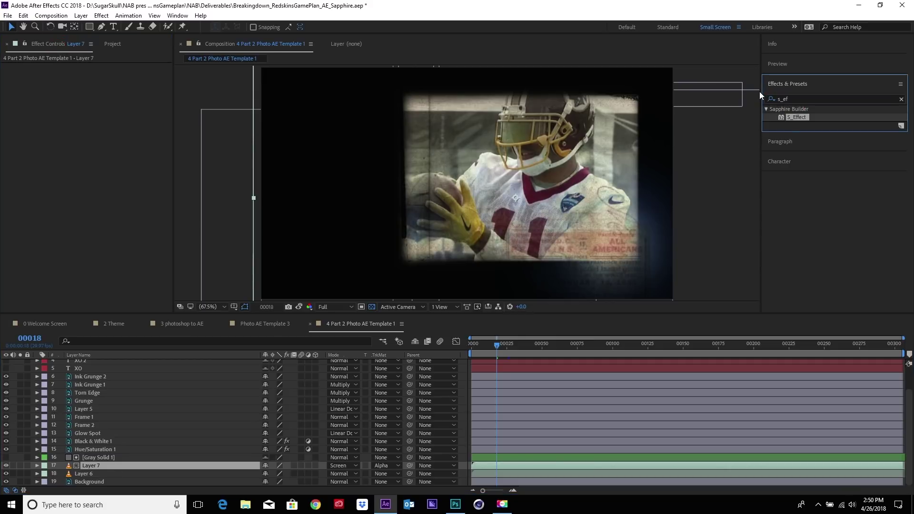
click(811, 95)
text(s_g)
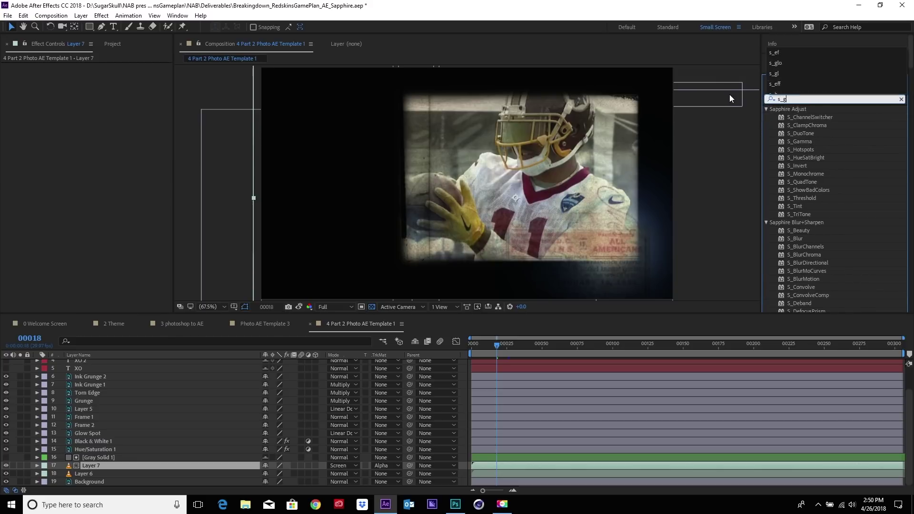
text(lo)
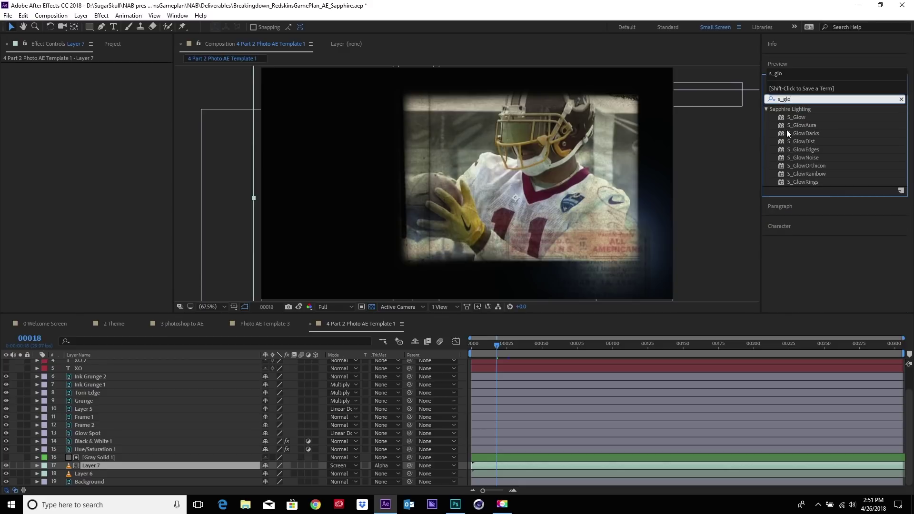
drag(795, 117, 110, 464)
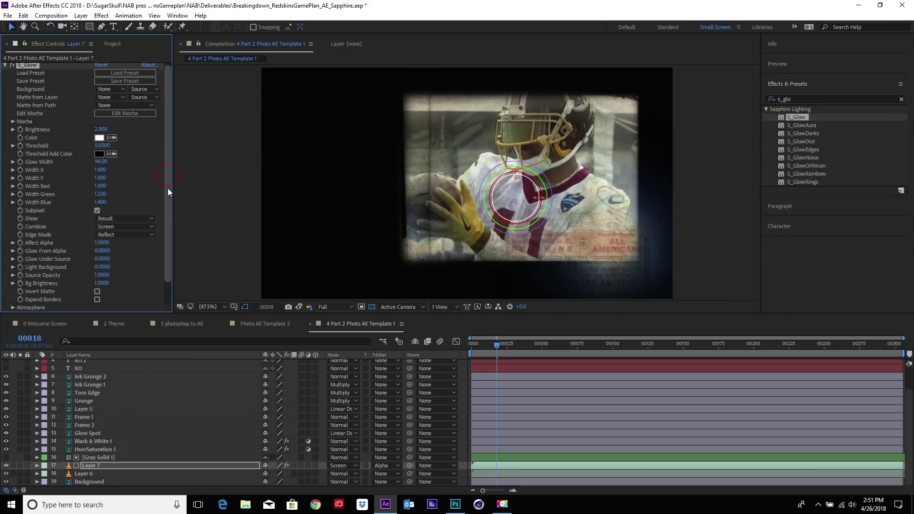
drag(168, 187, 173, 169)
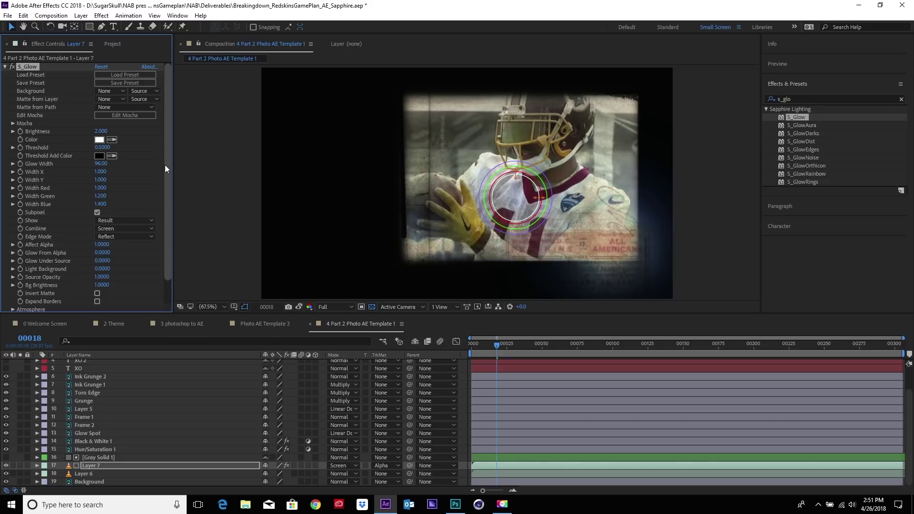
- Add a Tint effect below S_Glow on Layer 7 and briefly solo it to check
click(6, 67)
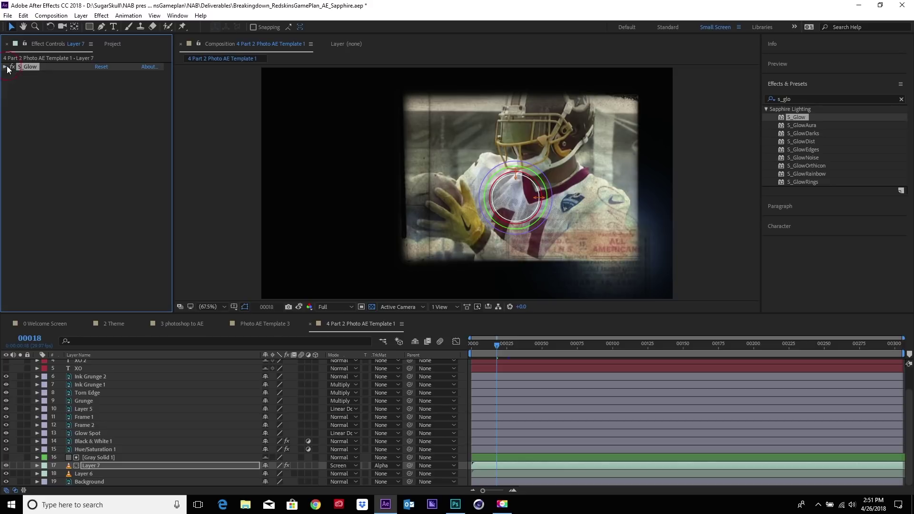
click(785, 100)
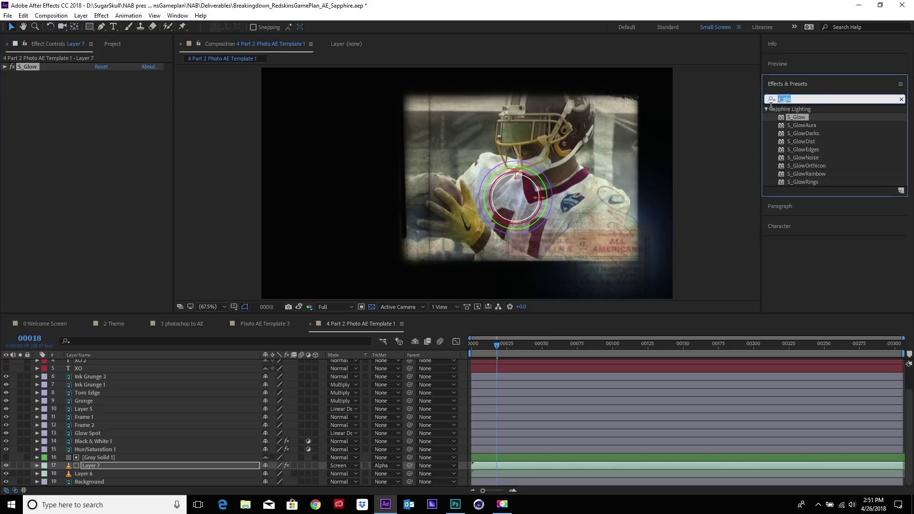
text(tint)
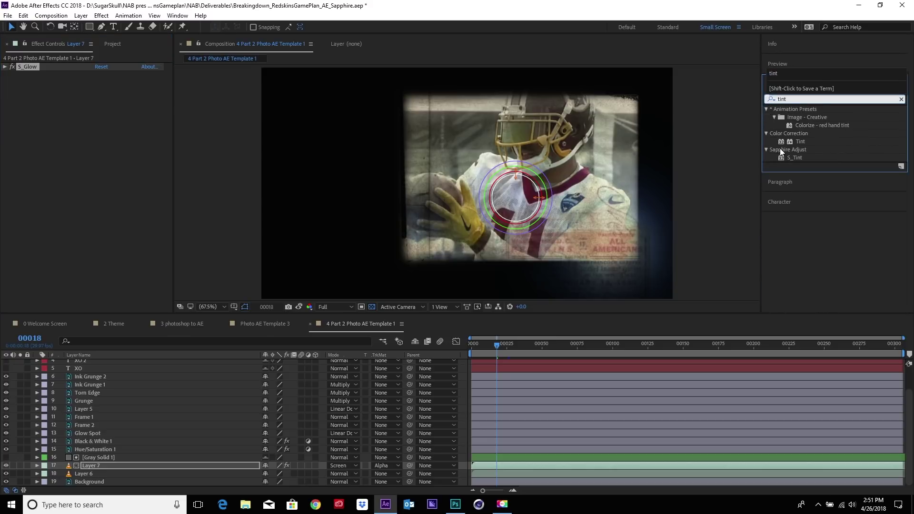
drag(798, 142, 92, 204)
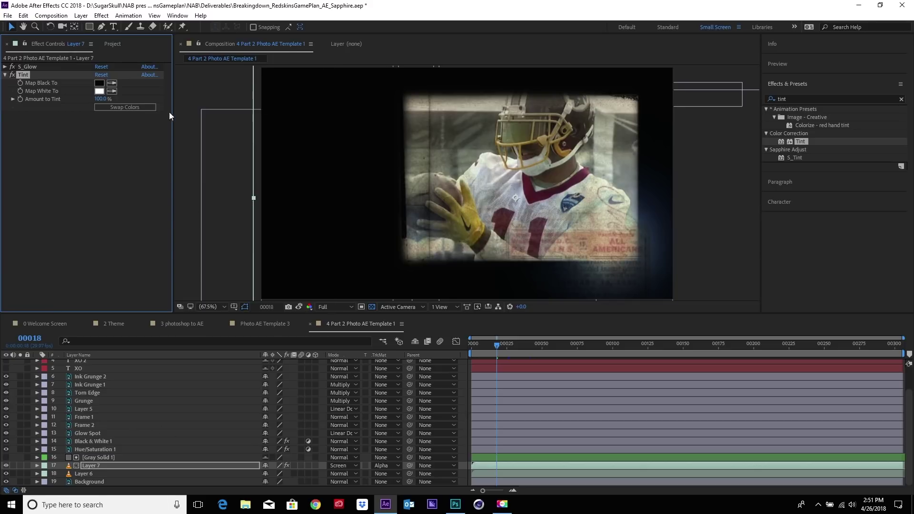
click(20, 465)
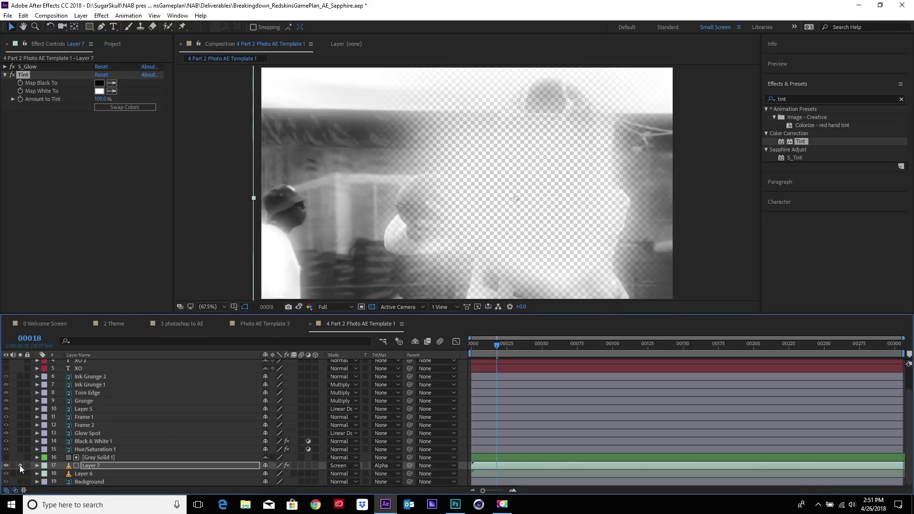
click(20, 465)
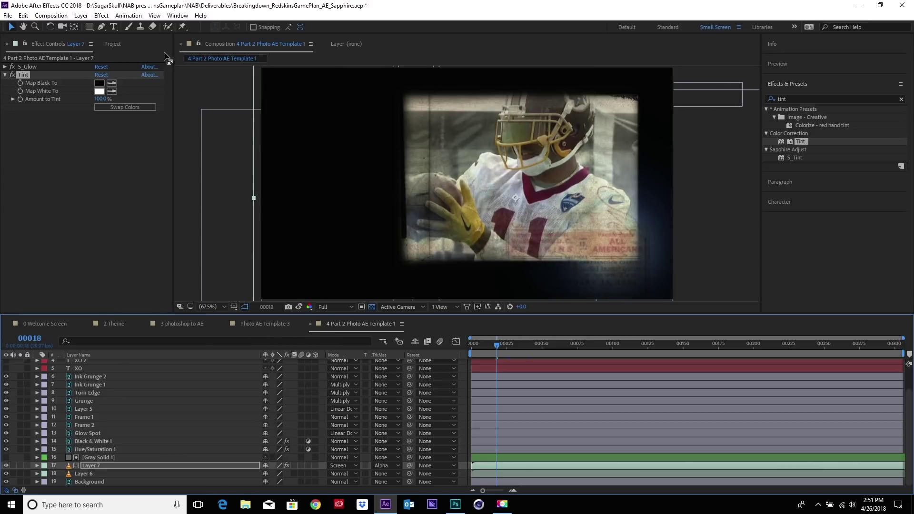
- Open '5 Part 3 footage and logos in place', scrub its footage, then open '6 Part 4 frames'
click(113, 44)
double_click(72, 222)
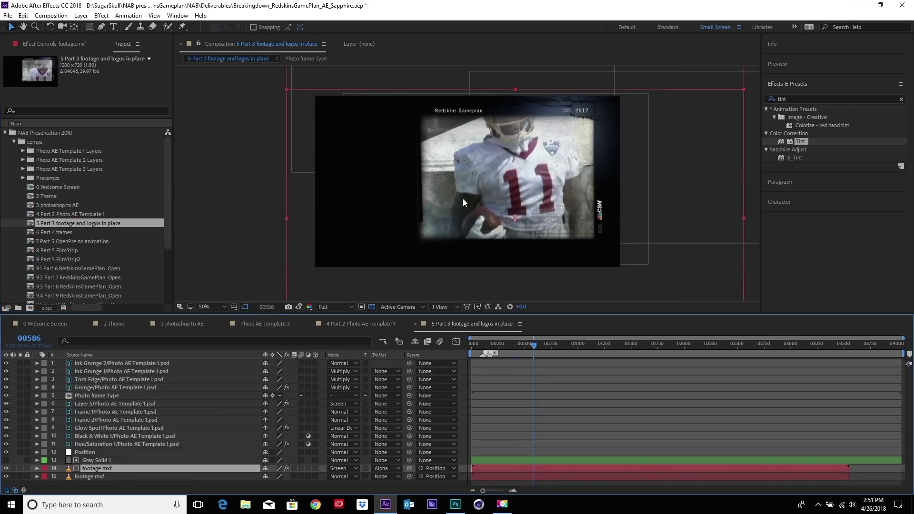
click(487, 347)
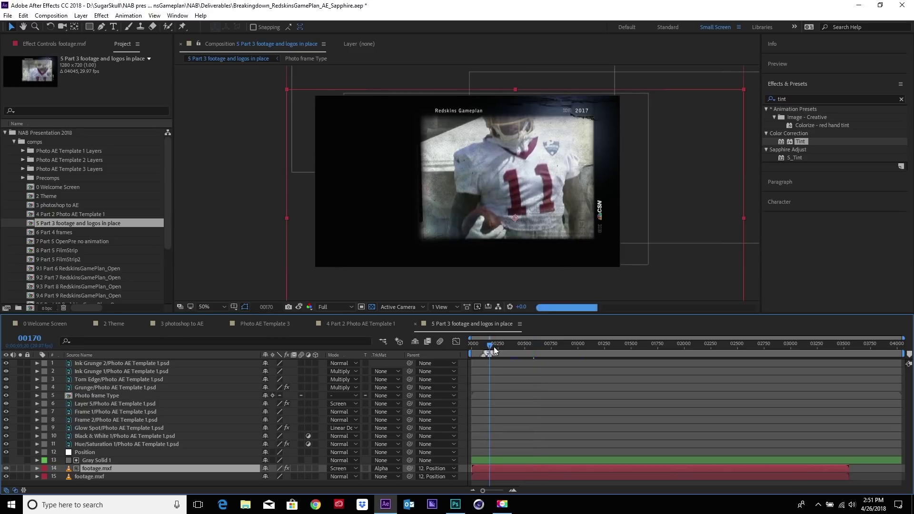
drag(494, 350, 514, 344)
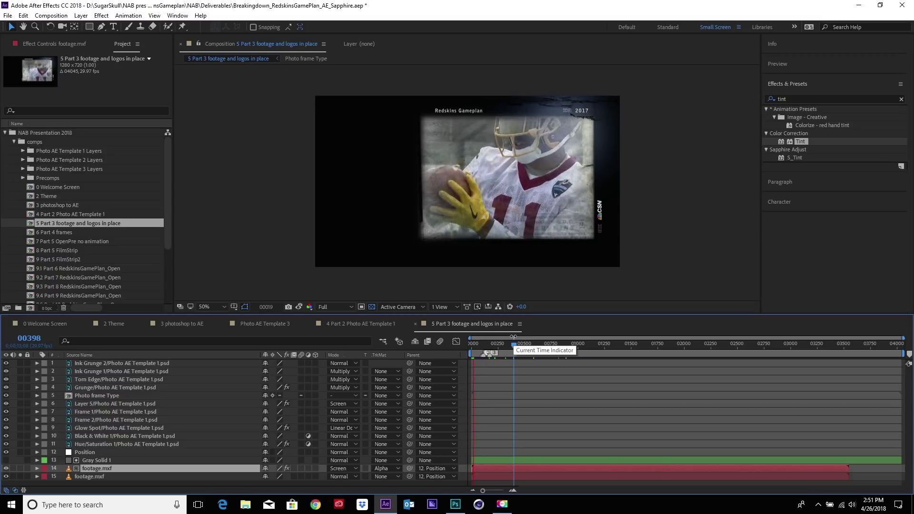
click(520, 349)
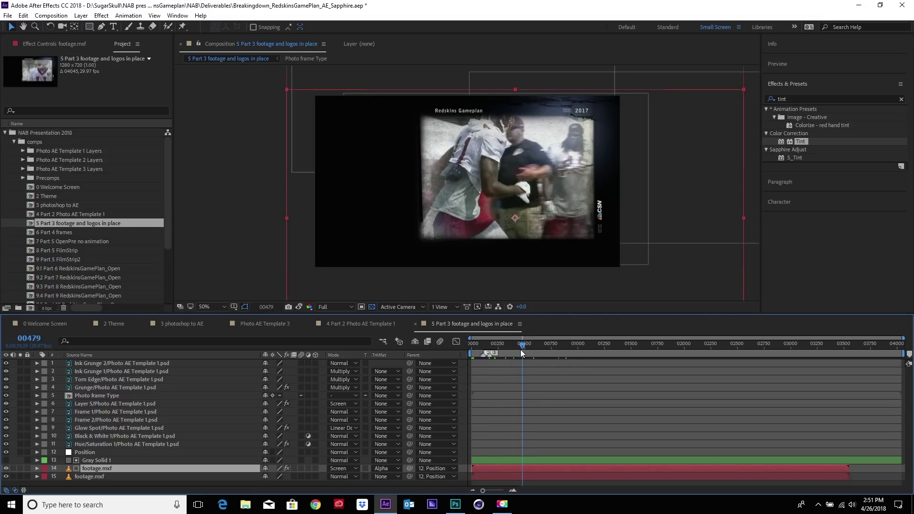
double_click(53, 232)
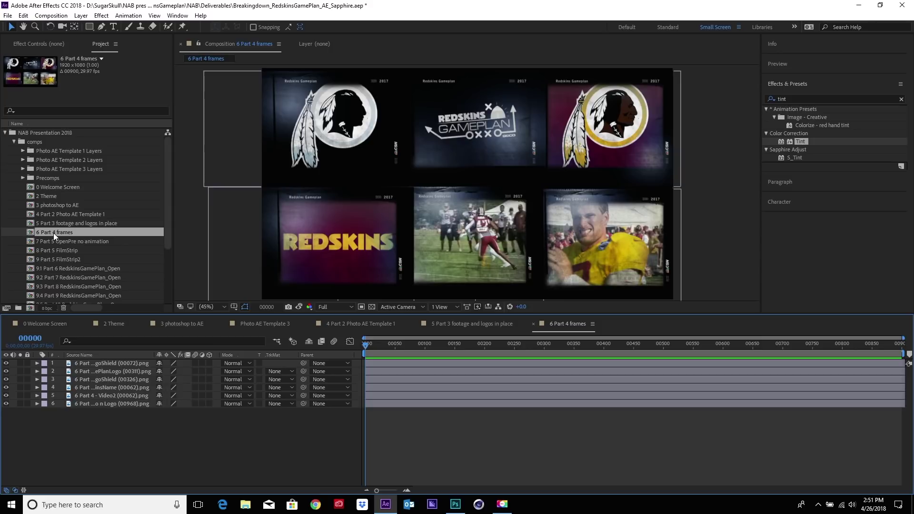
- Open '7 Part 5 OpenPre no animation' and preview it from the start, stopping near frame 00025
double_click(86, 241)
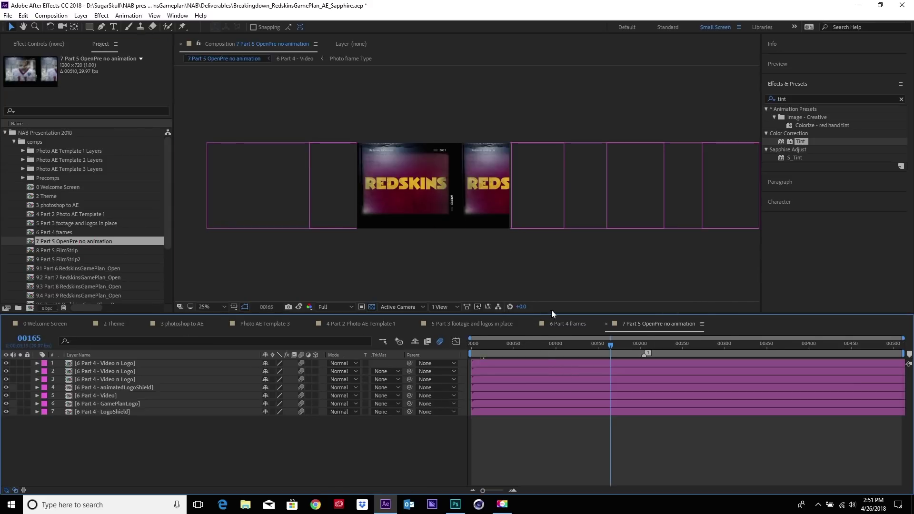
scroll(485, 265, down, 2)
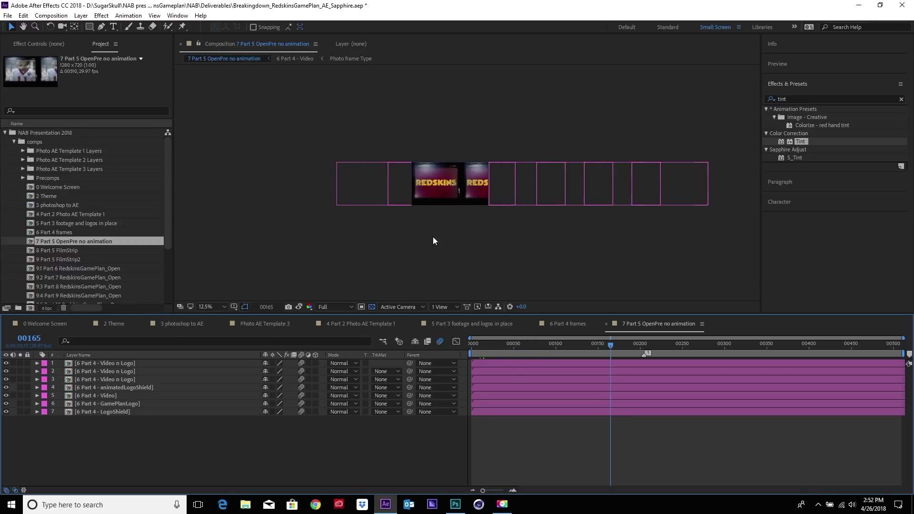
scroll(421, 225, up, 2)
click(472, 344)
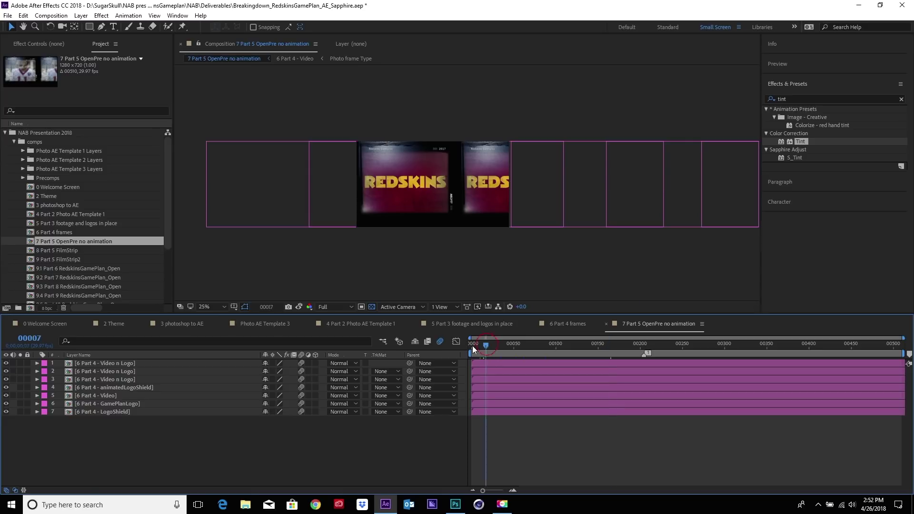
key(space)
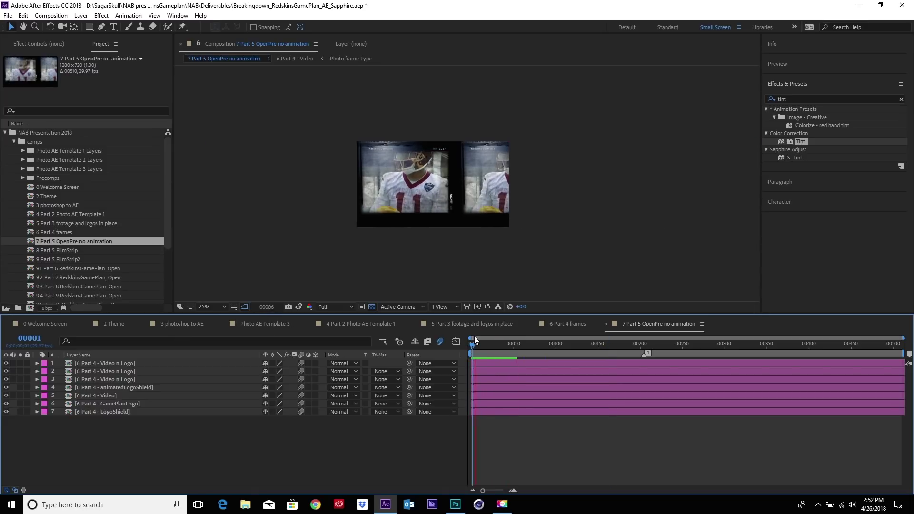
click(492, 343)
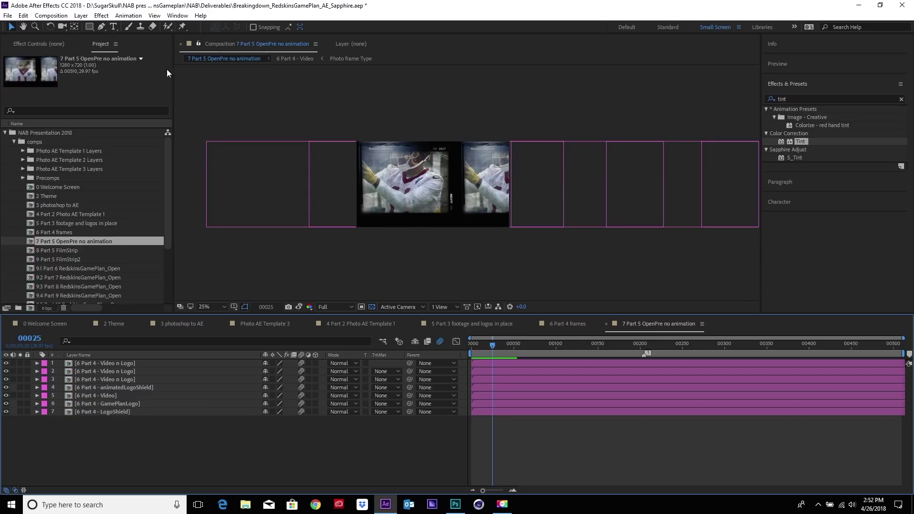
- Create a new Null Object layer named 'position'
click(81, 15)
mouse_move(90, 30)
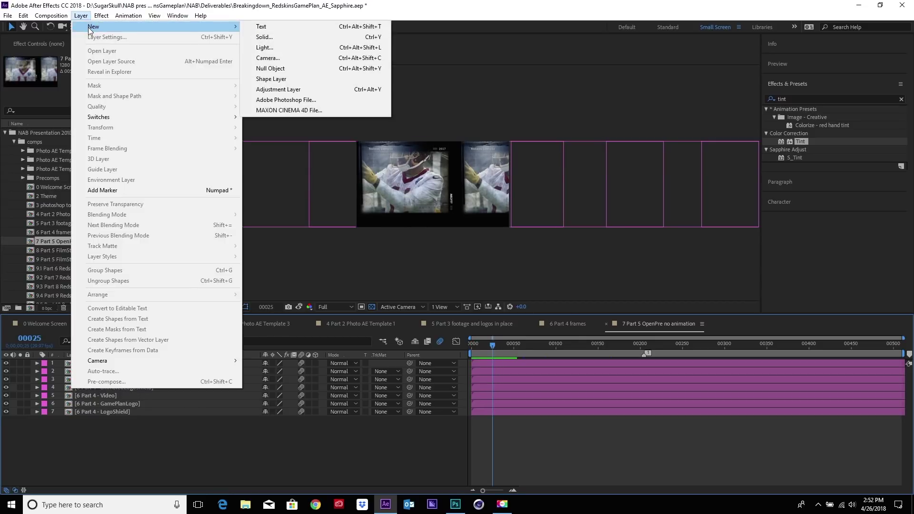
click(282, 68)
key(Return)
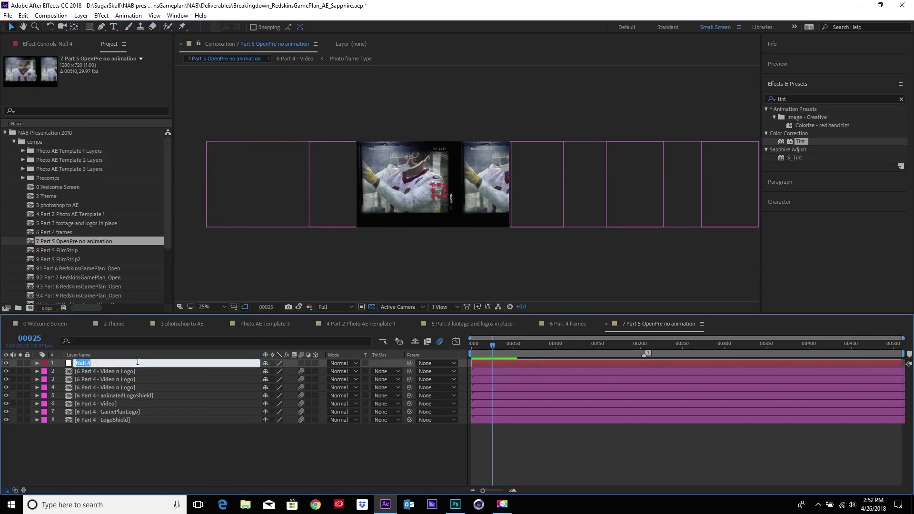
text(position)
key(Return)
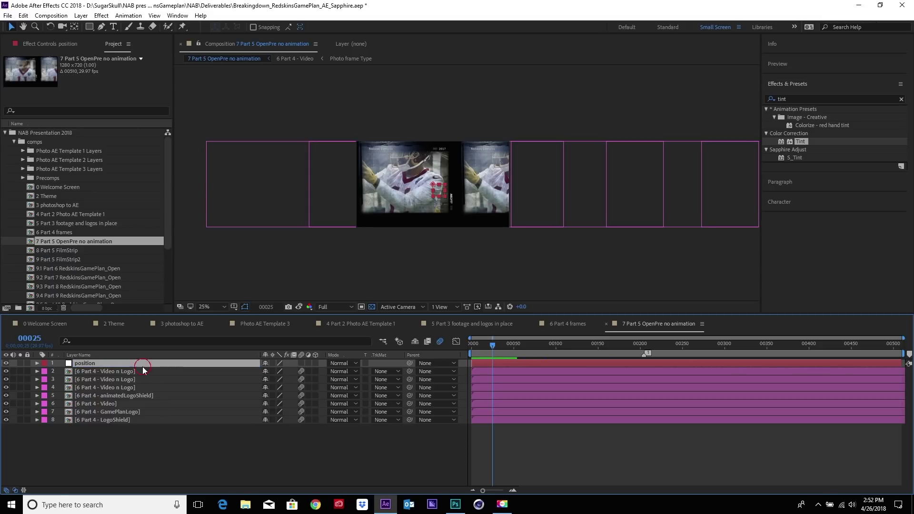
- Parent layers 2–8 to the position null and slide its Position to 782.0,360.0
click(139, 372)
shift+click(127, 420)
click(455, 420)
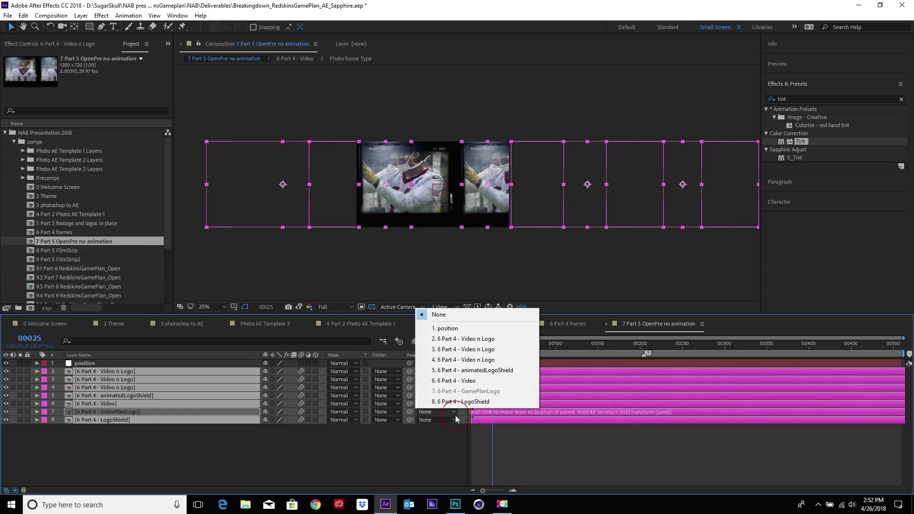
click(445, 329)
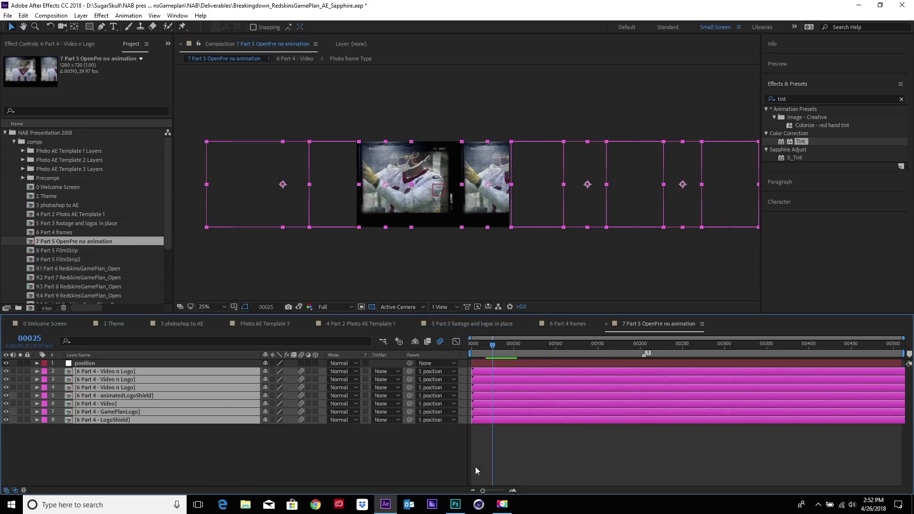
click(167, 363)
key(p)
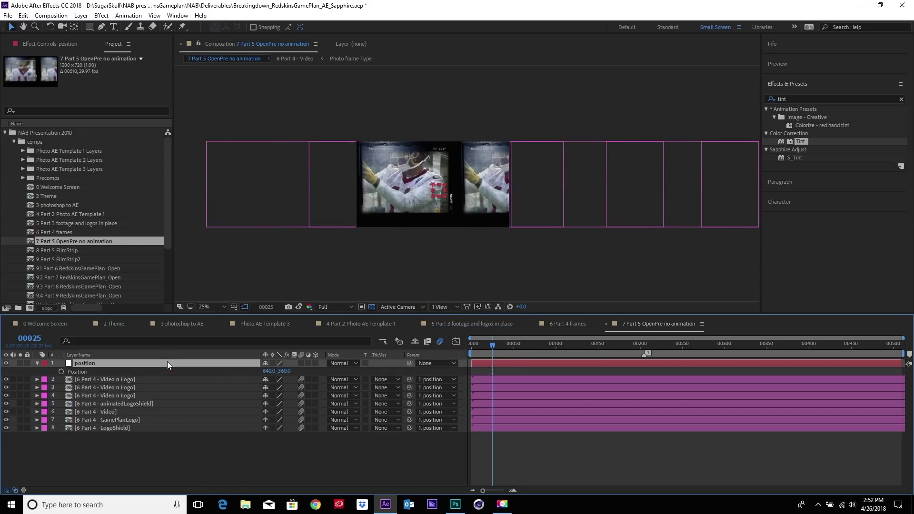
drag(275, 372, 172, 270)
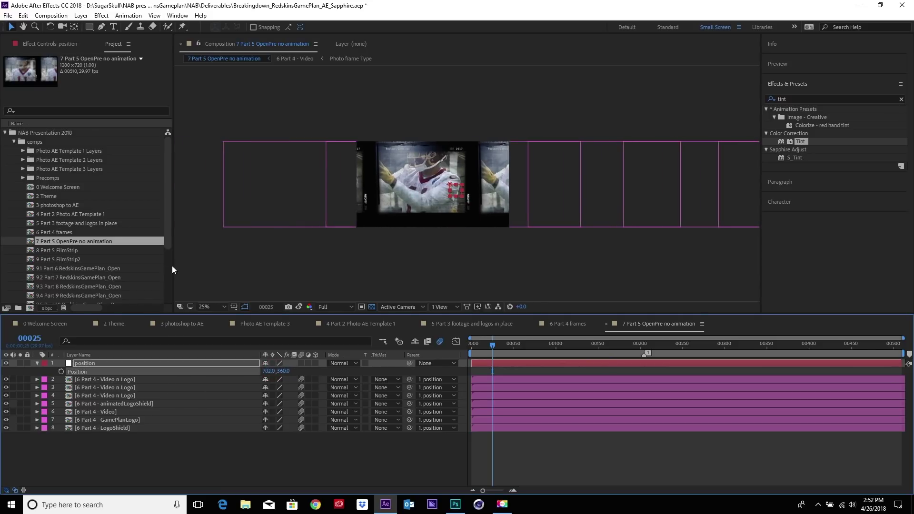
- Open '8 Part 5 FilmStrip', play its animation and scrub back to around frame 00086
double_click(56, 252)
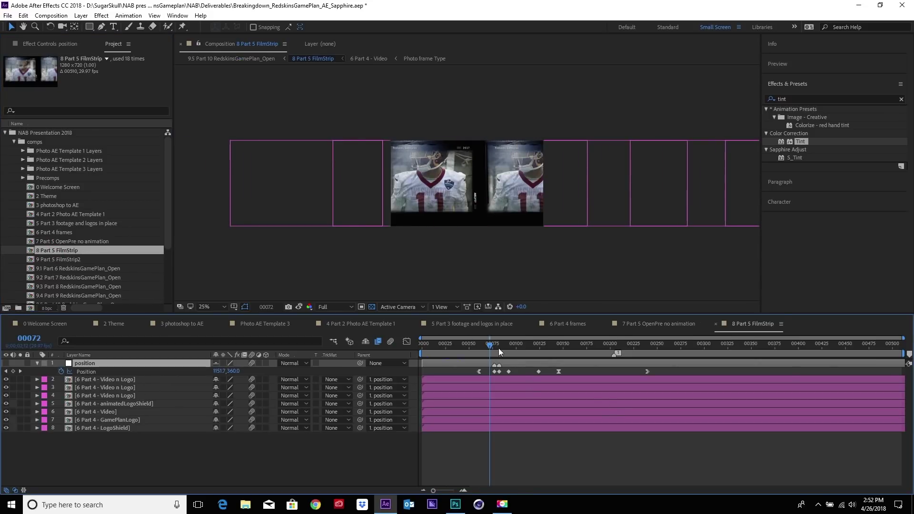
key(space)
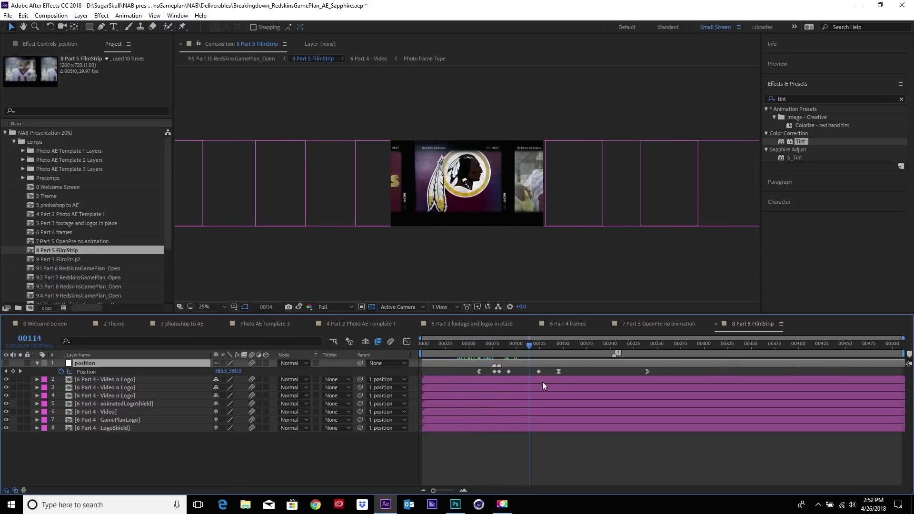
key(space)
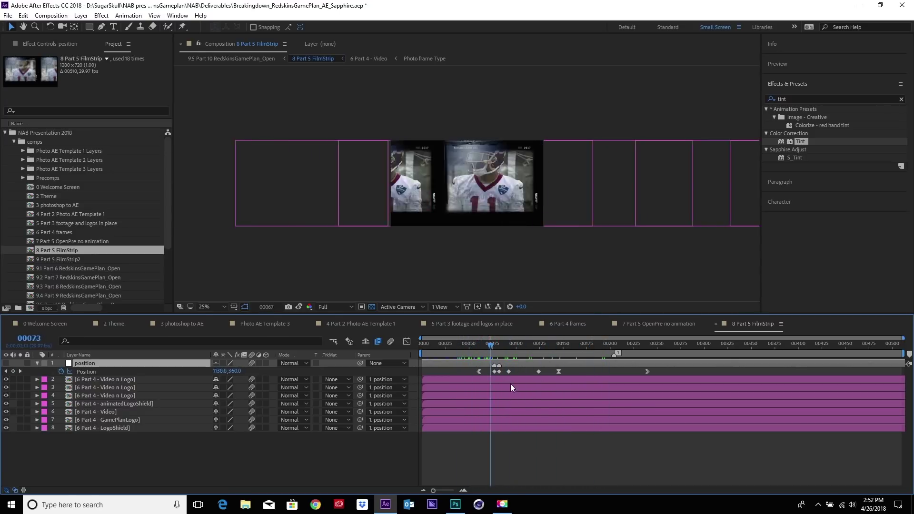
key(space)
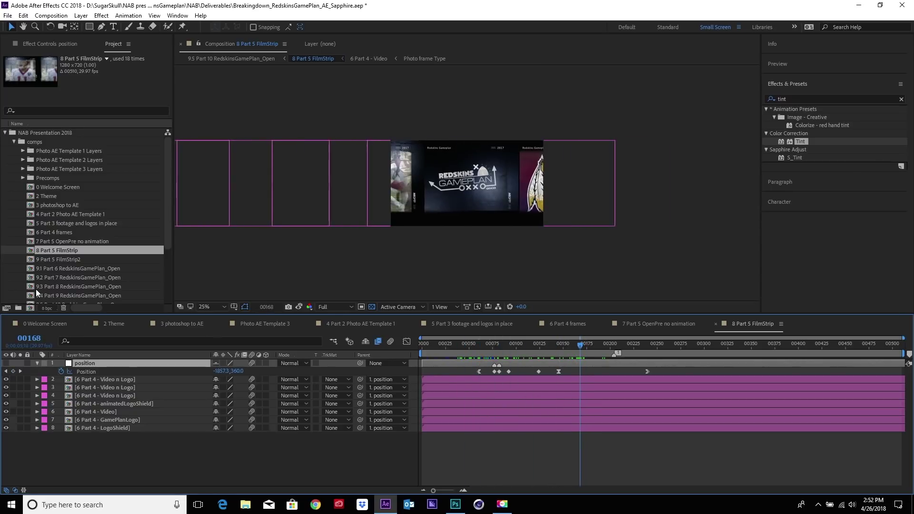
drag(579, 347, 503, 348)
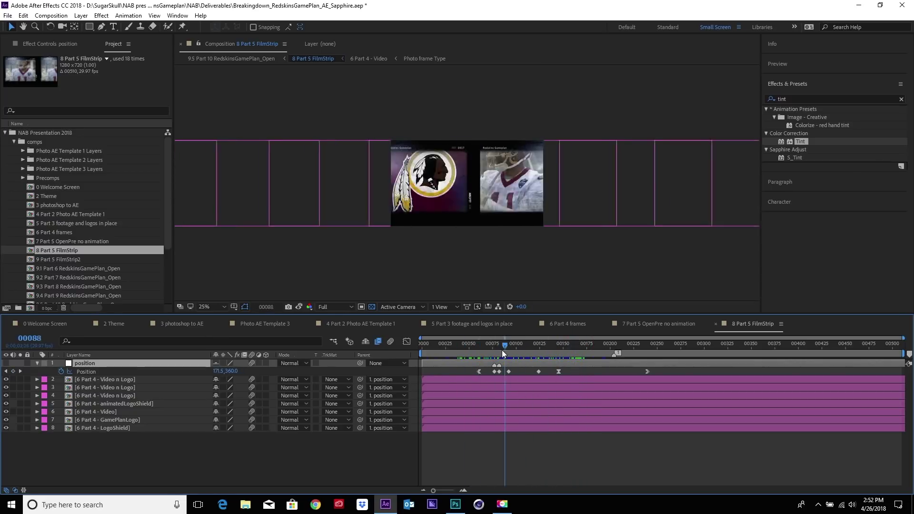
- Open '9 Part 5 FilmStrip2', play it and scrub to around frame 00073
double_click(68, 259)
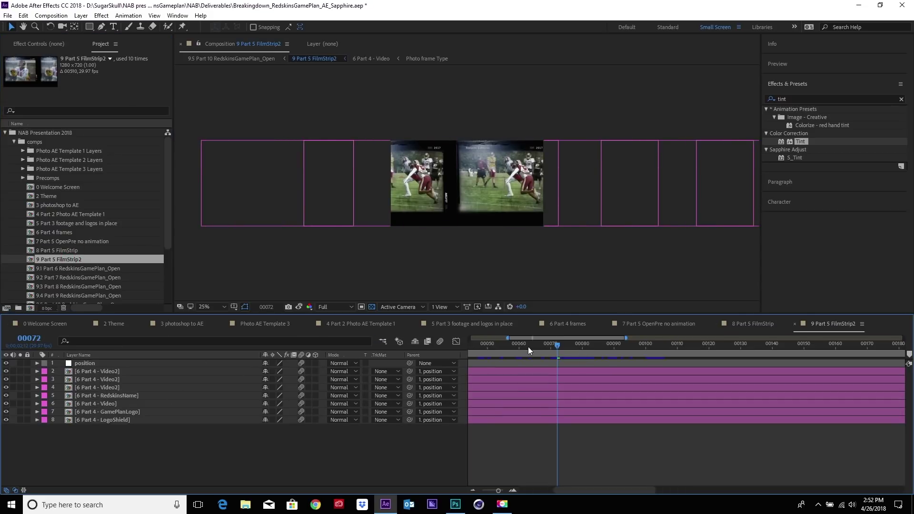
click(490, 342)
key(space)
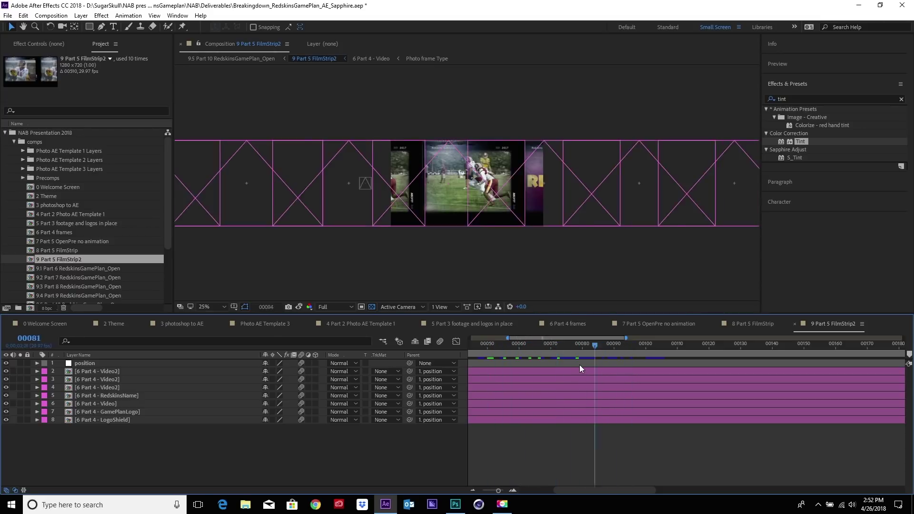
drag(579, 364, 559, 366)
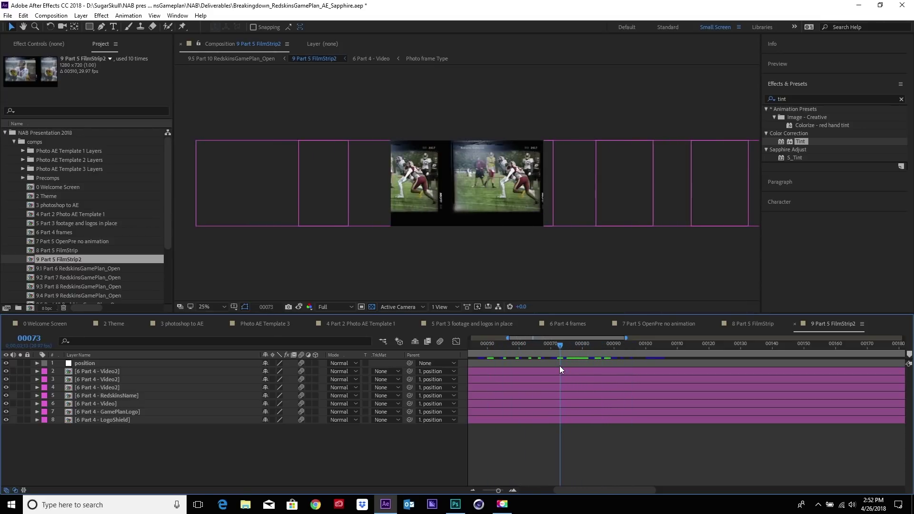
- Open the 9.1 Part 6 RedskinsGamePlan_Open comp and preview its filmstrip opening to about frame 40
double_click(111, 215)
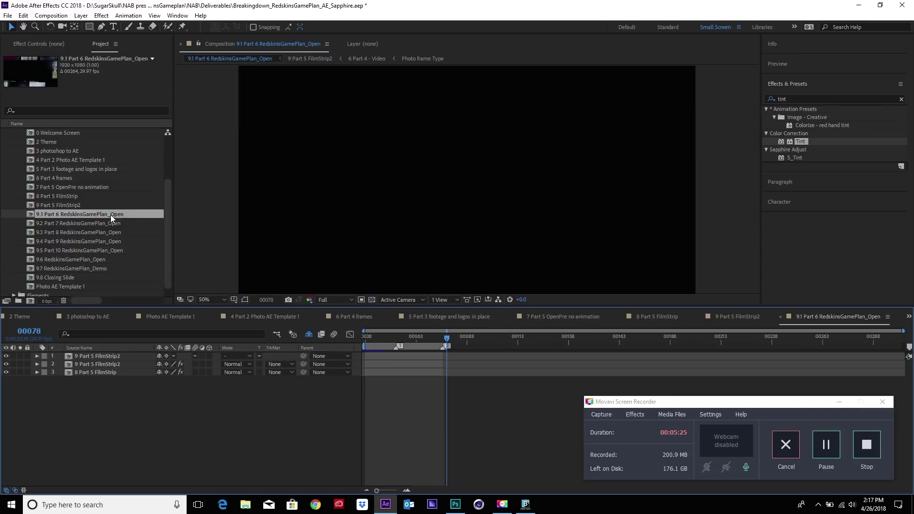
click(370, 348)
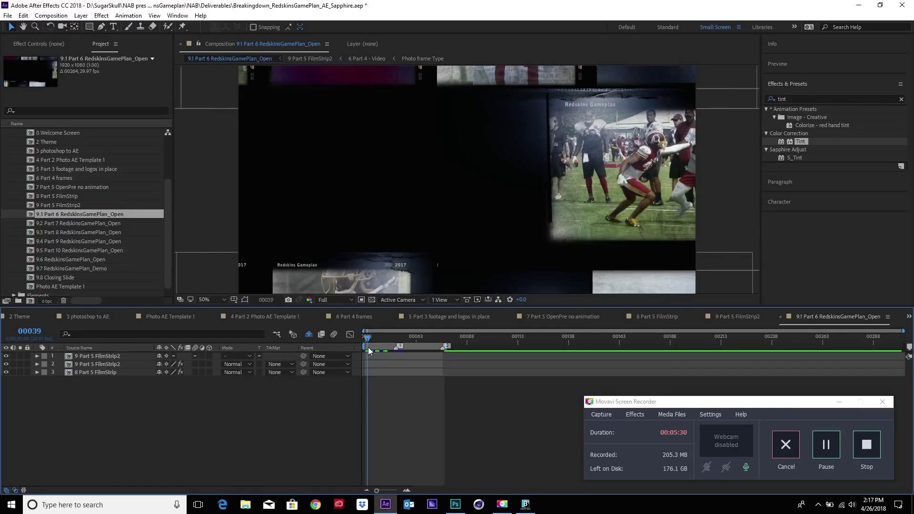
drag(369, 349, 364, 348)
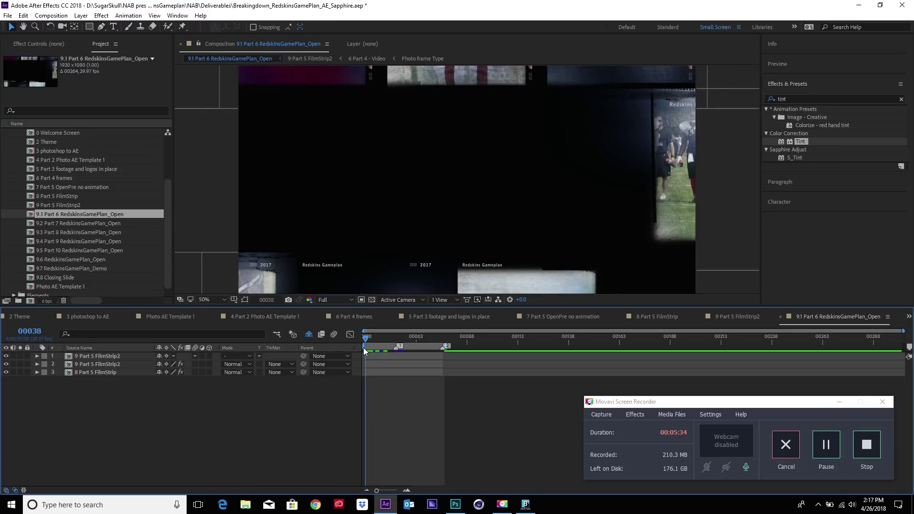
key(space)
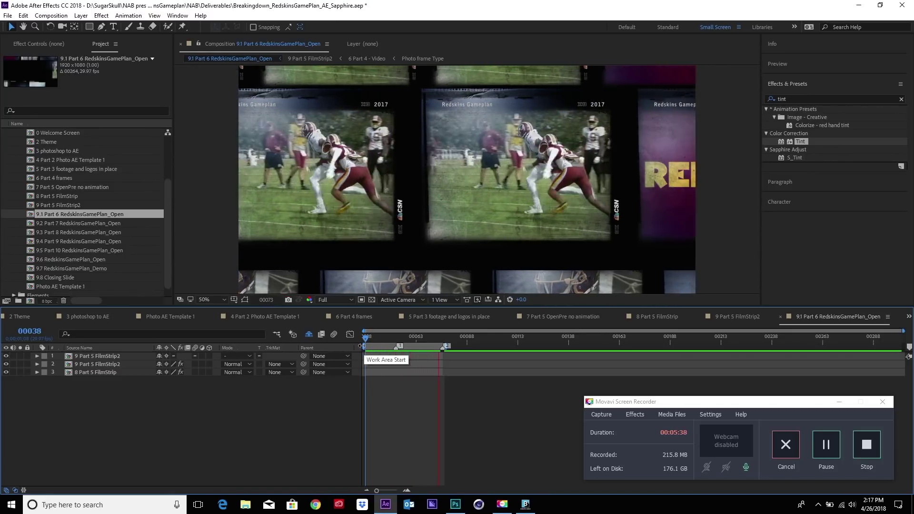
click(369, 346)
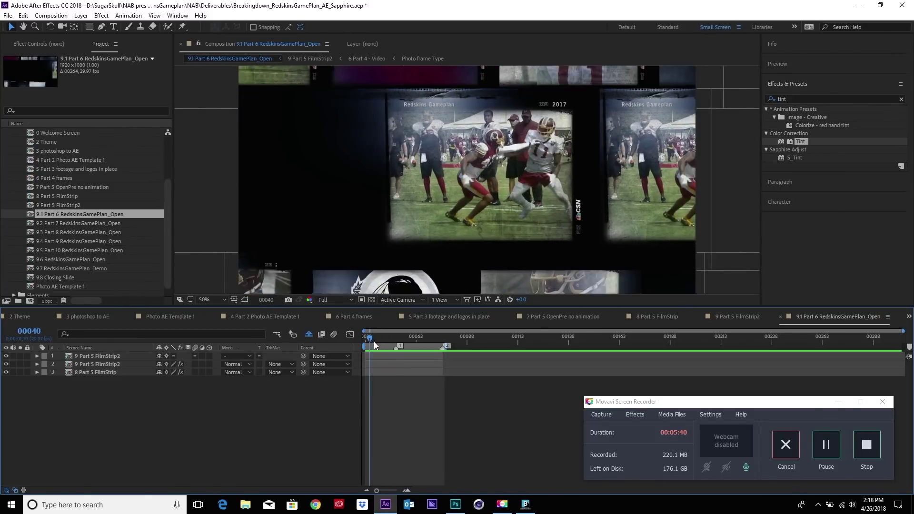
- Replay the preview from frame 38, then show the 9 Part 5 FilmStrip2 layer's effect settings
mouse_move(374, 341)
mouse_down()
mouse_move(384, 345)
mouse_move(360, 343)
mouse_up()
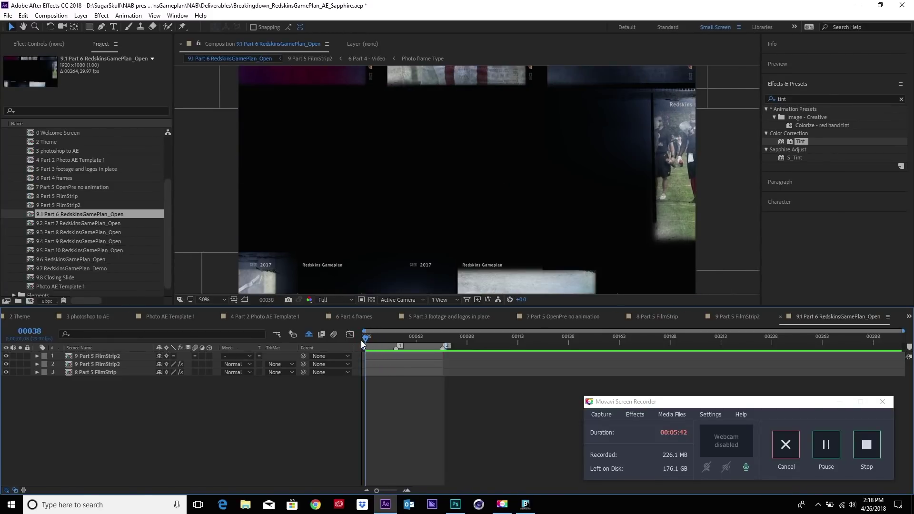
key(space)
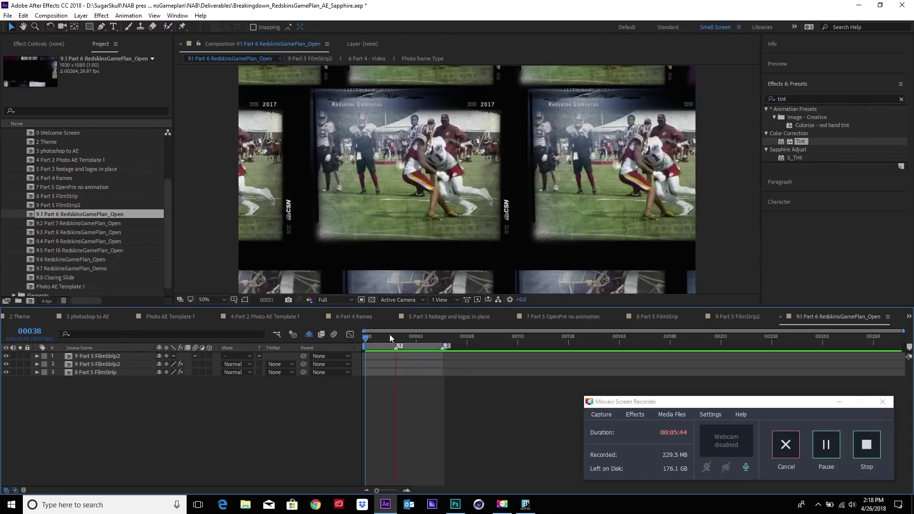
key(space)
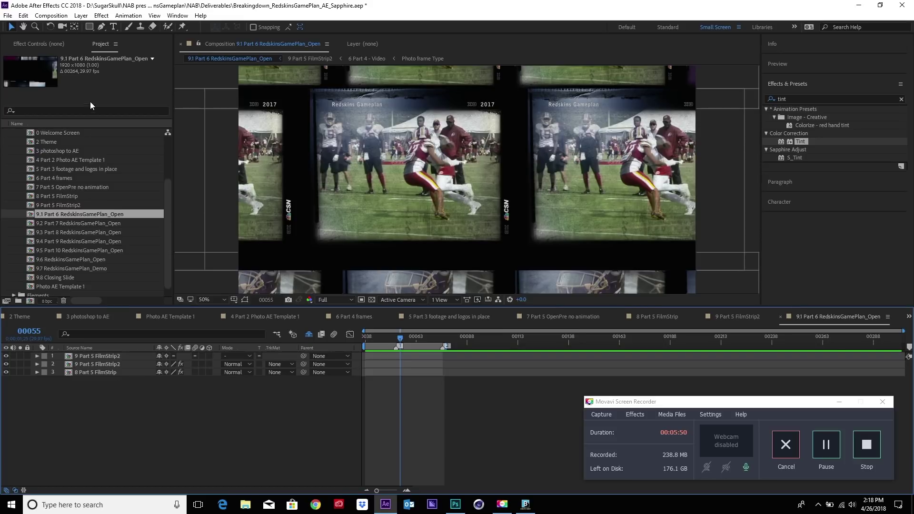
click(42, 43)
click(100, 364)
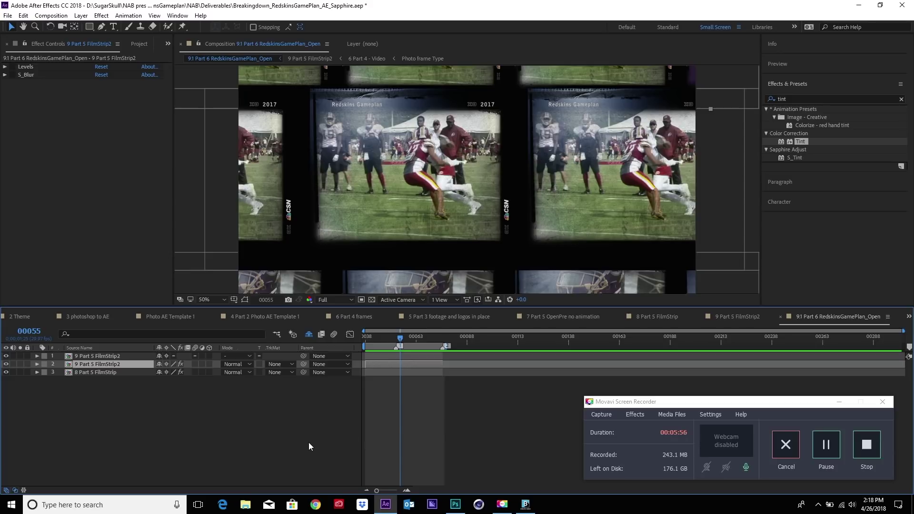
- On the 8 Part 5 FilmStrip layer, toggle the Levels and S_Blur effects to compare the look
click(12, 71)
click(83, 372)
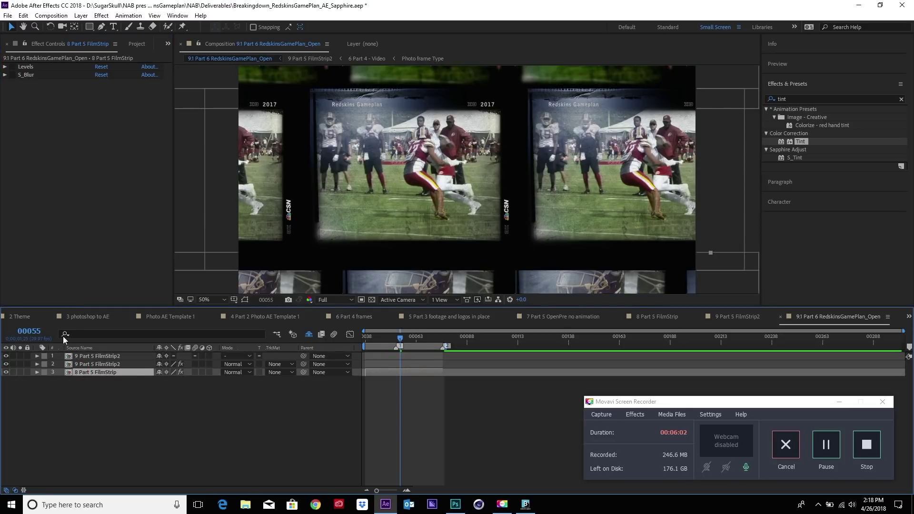
click(13, 70)
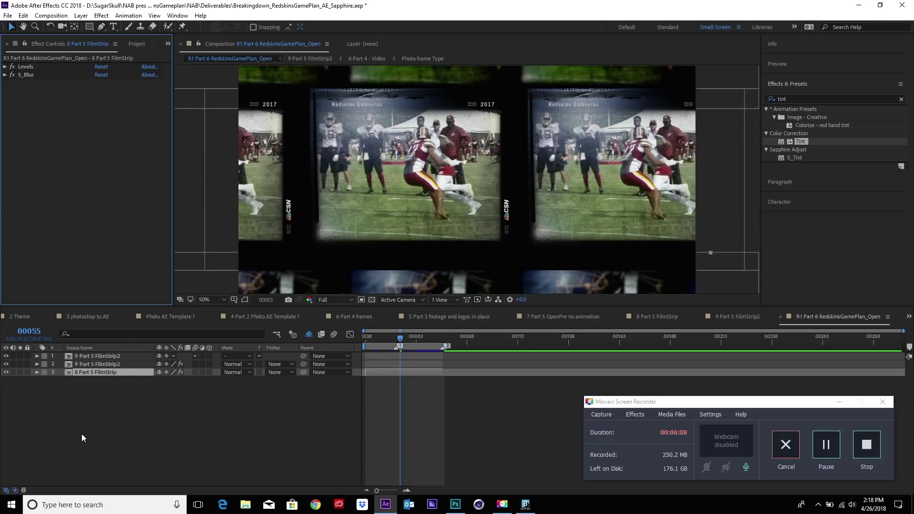
click(13, 68)
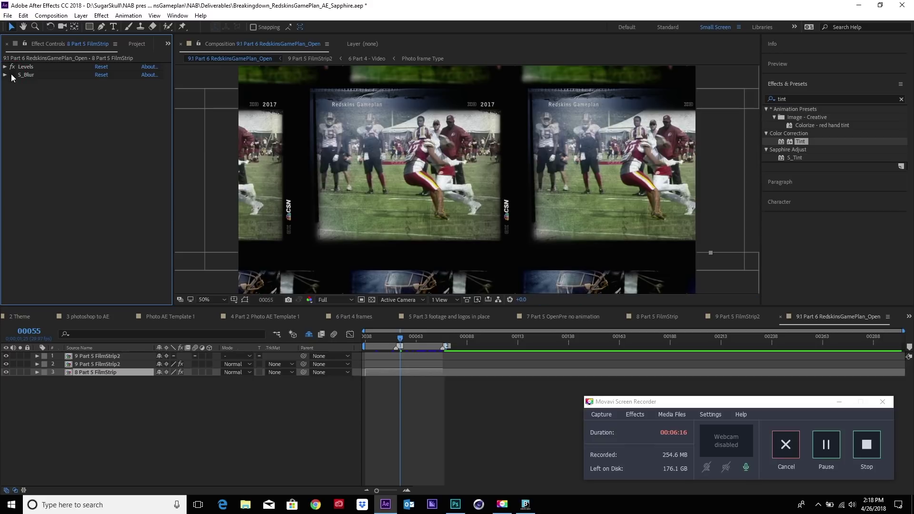
click(12, 74)
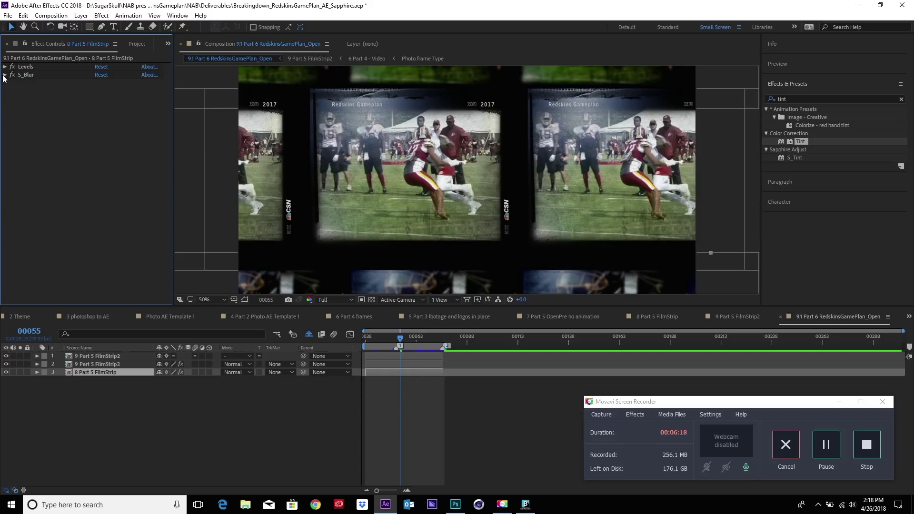
- Reset S_Blur to its defaults and set its Blur Amount to 10
click(5, 75)
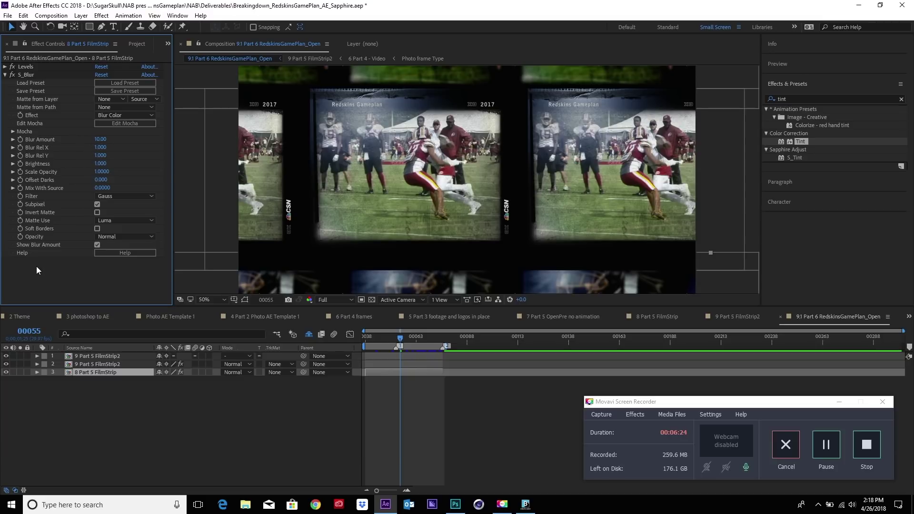
click(102, 75)
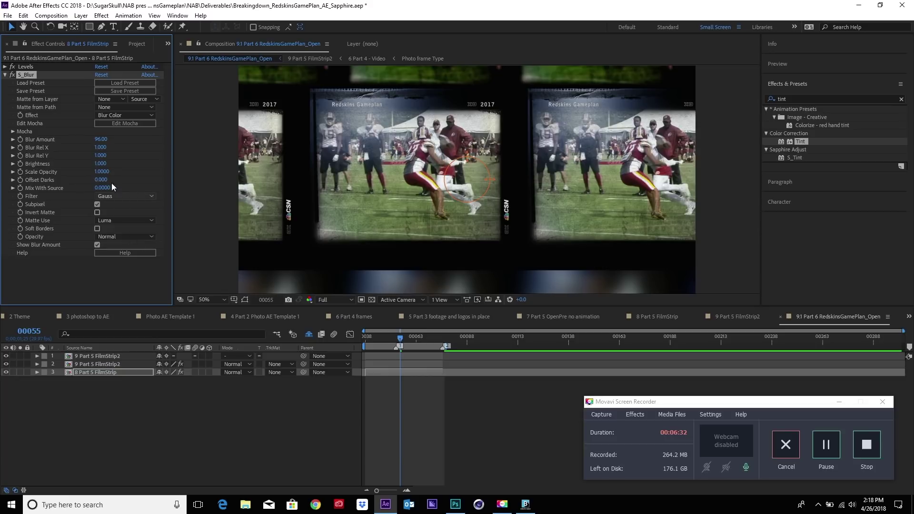
click(97, 139)
text(10)
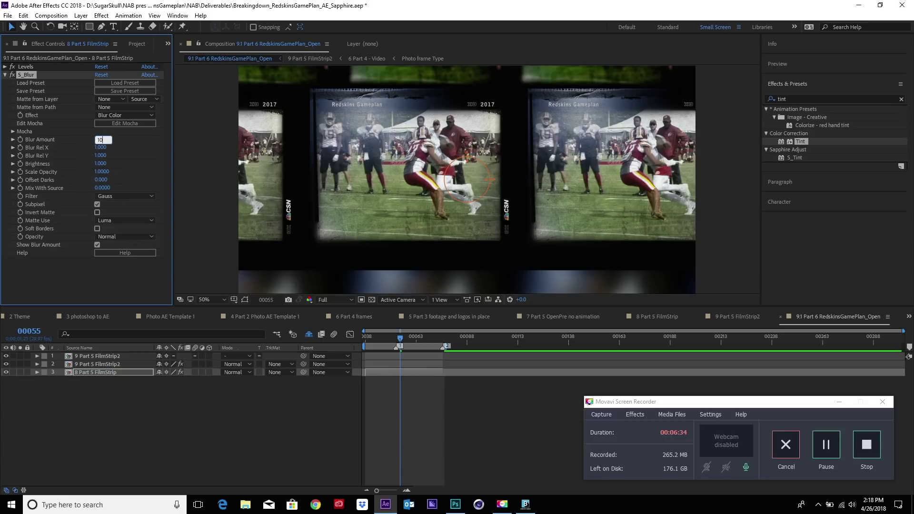
key(Return)
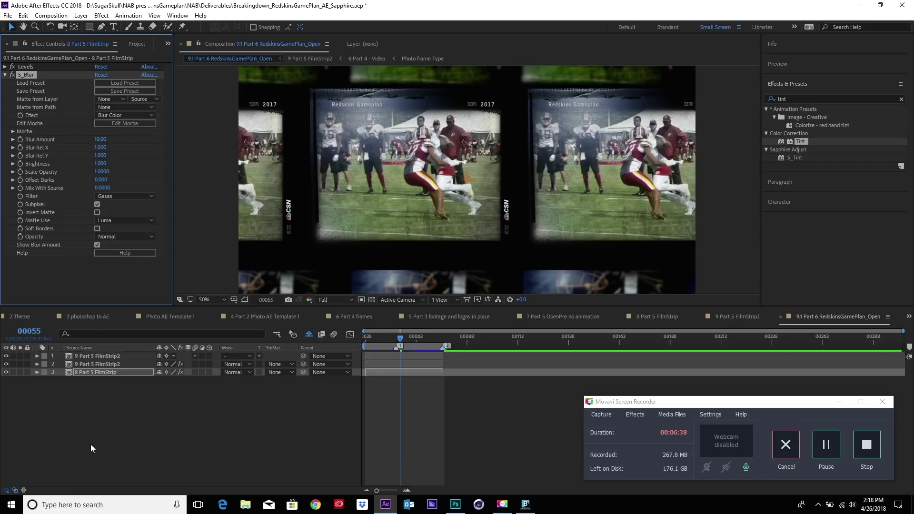
click(5, 75)
- Unhide the shy 8 Part 5 FilmStrip layer, make it visible, and preview frames 47 to 55
mouse_move(407, 339)
mouse_down()
mouse_move(391, 341)
mouse_move(411, 347)
mouse_up()
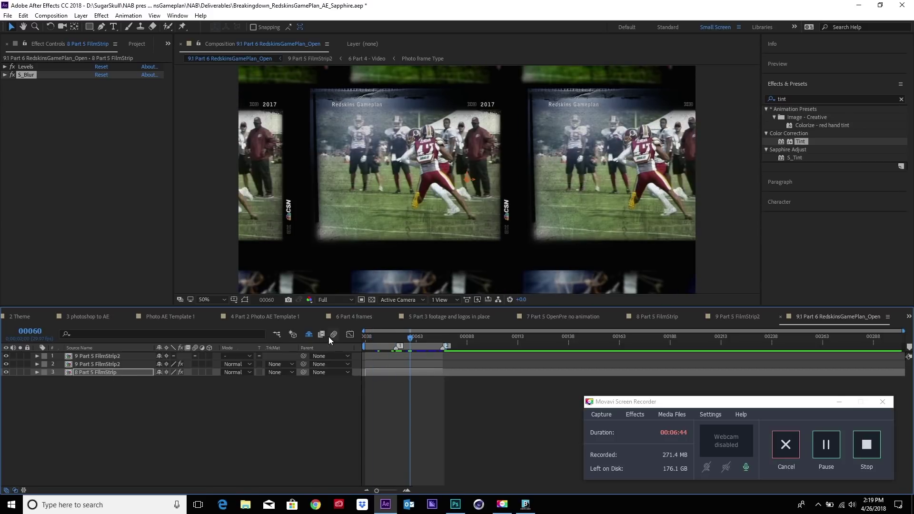
click(311, 335)
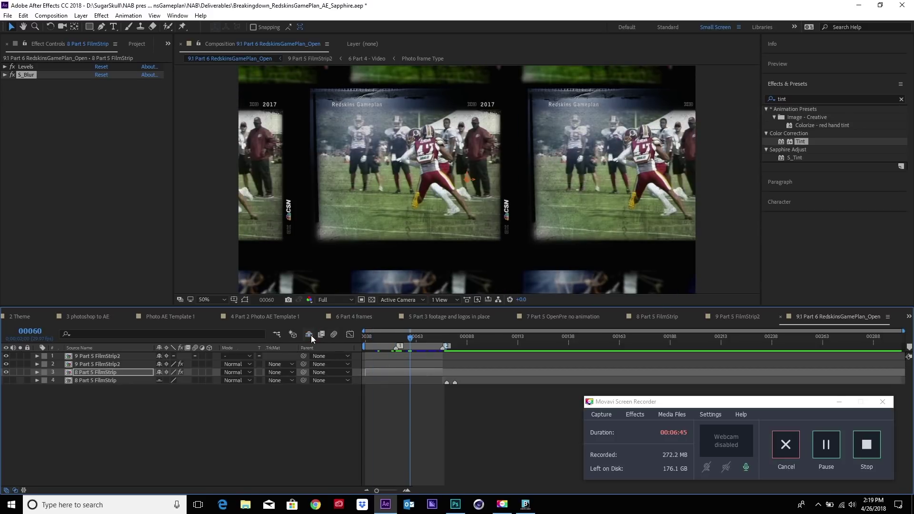
click(107, 381)
click(445, 348)
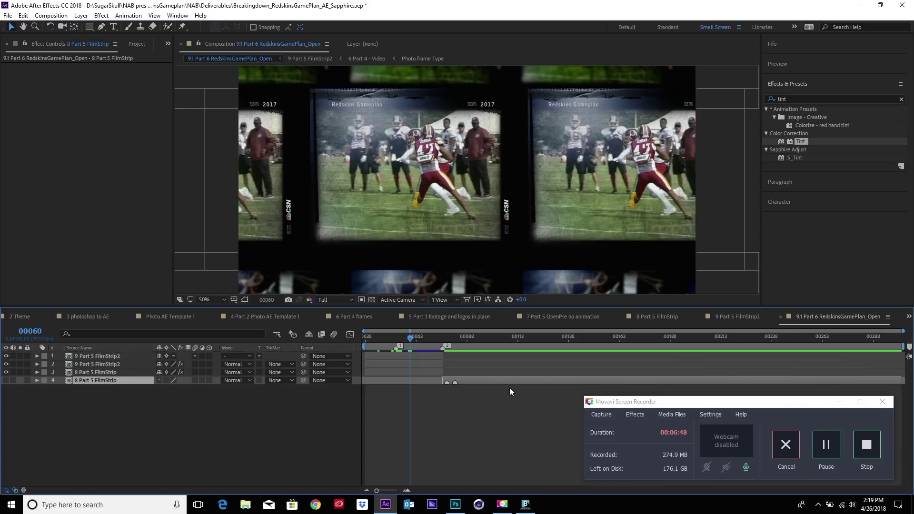
key(space)
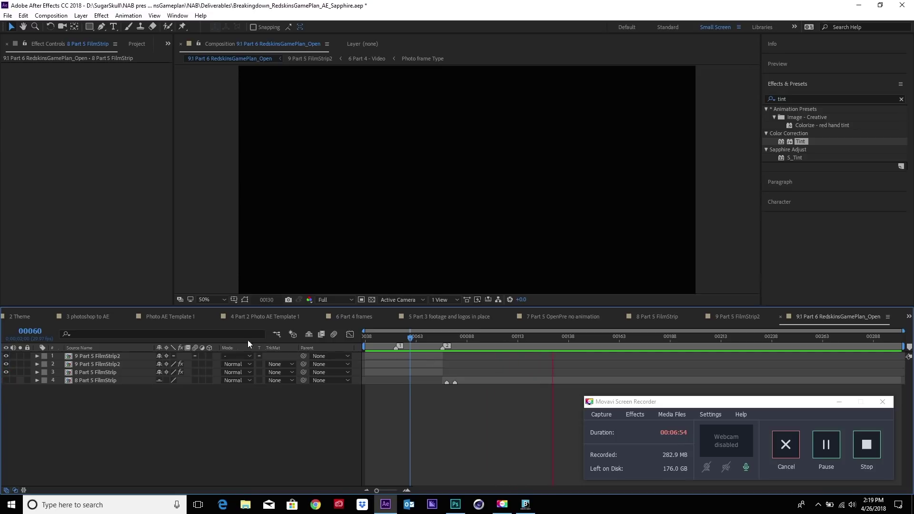
click(6, 380)
click(384, 339)
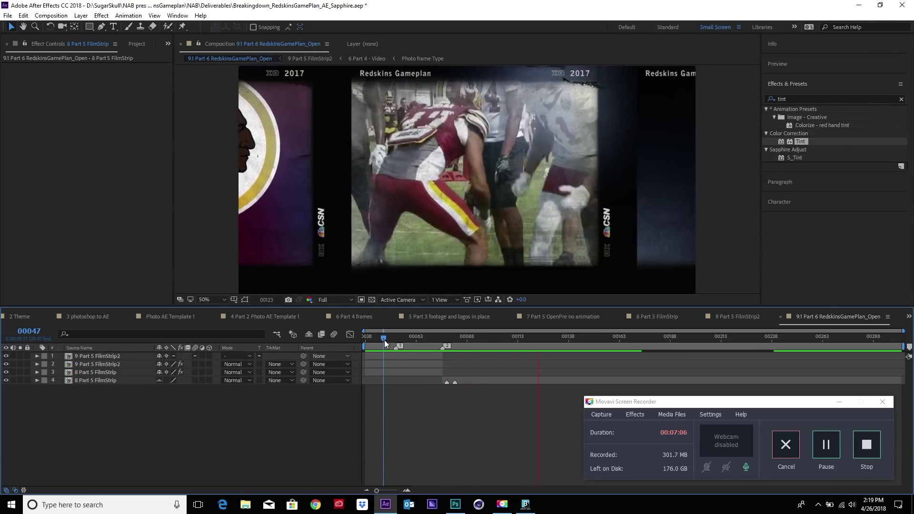
drag(384, 340, 427, 362)
- Open 9.2 Part 7 RedskinsGamePlan_Open, show the scale layer's Scale keyframes, and preview from frame 40
click(137, 44)
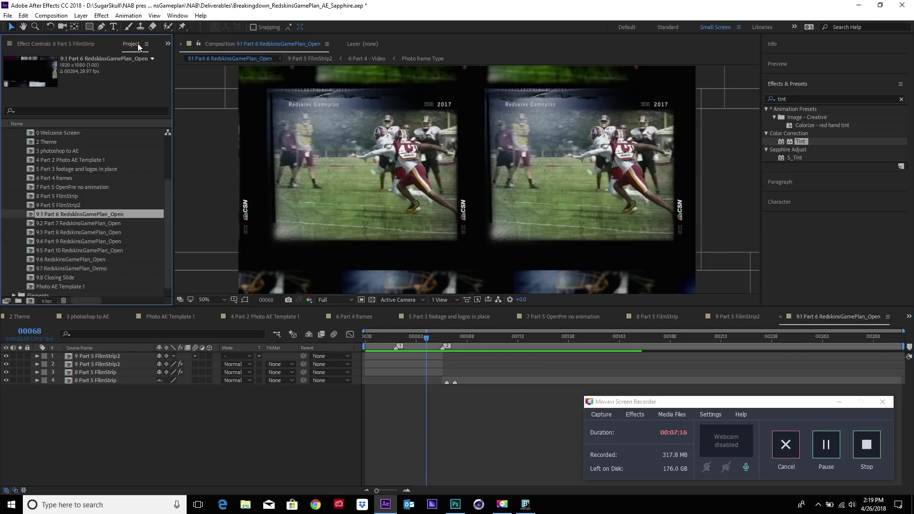
click(67, 224)
double_click(30, 224)
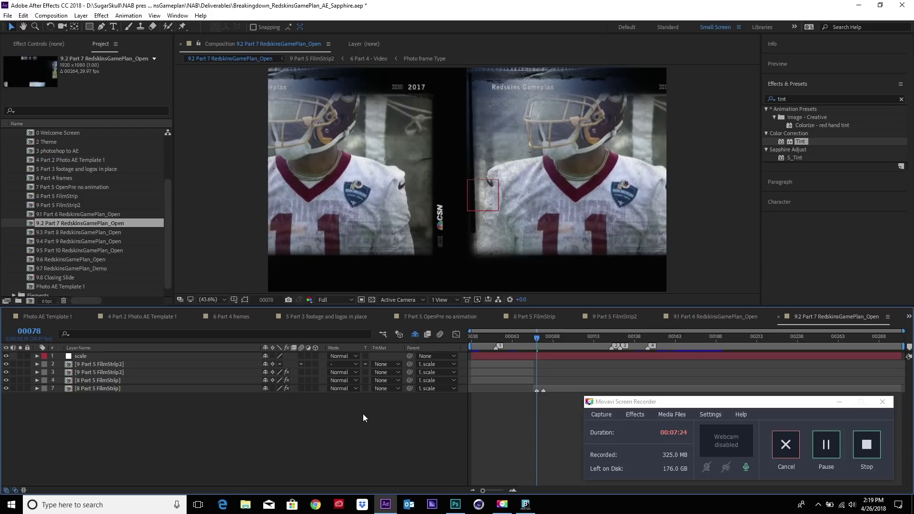
click(81, 357)
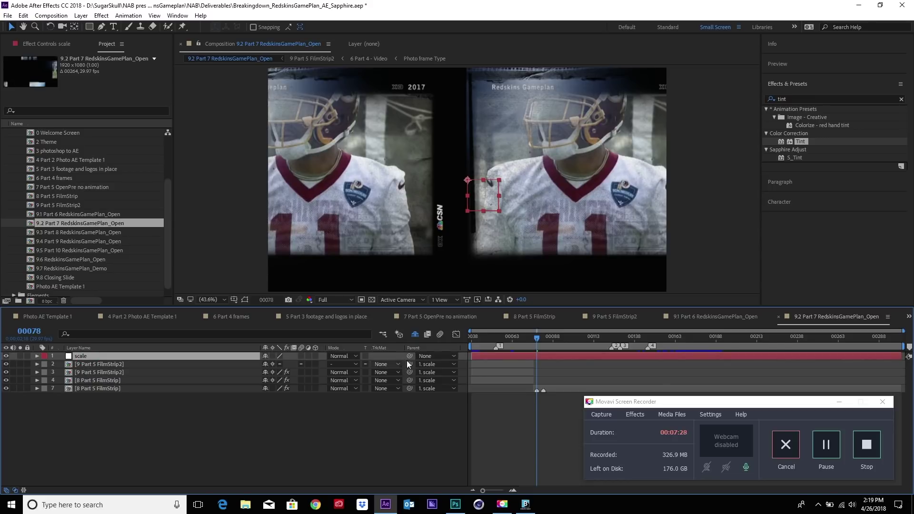
key(s)
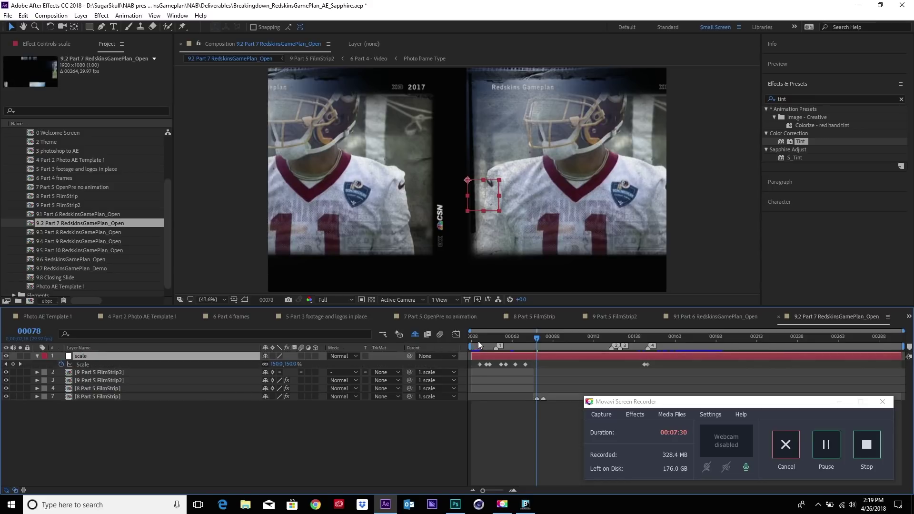
drag(478, 341, 469, 343)
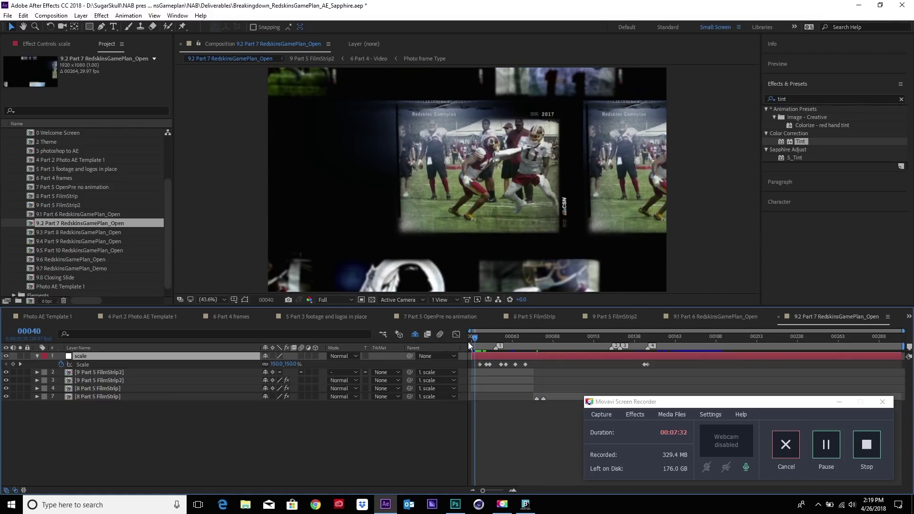
key(space)
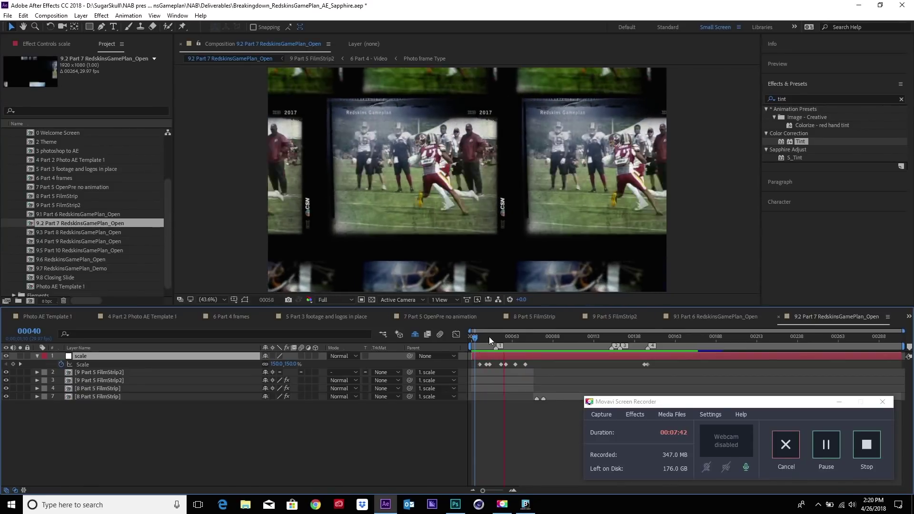
click(490, 337)
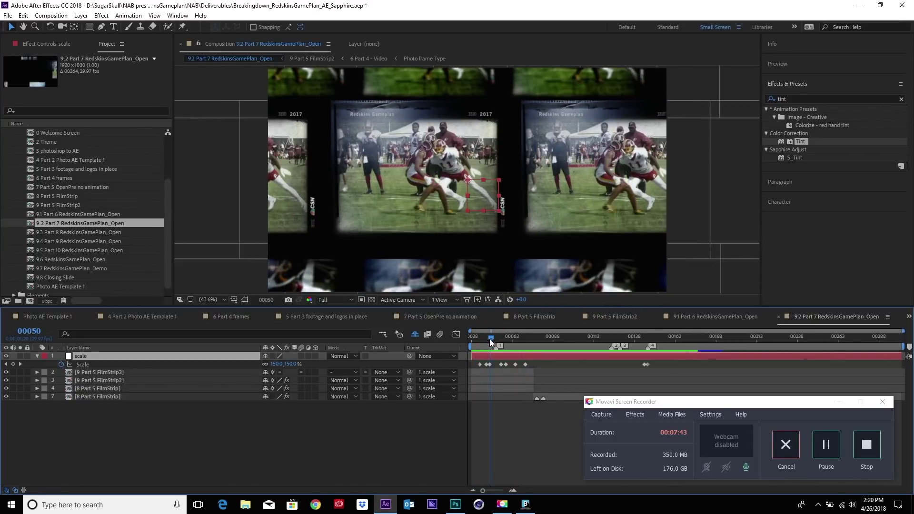
- Unhide the OpenScale and FilmStripBlur layers and inspect frames 90 to 110 around the Redskins logo
click(416, 335)
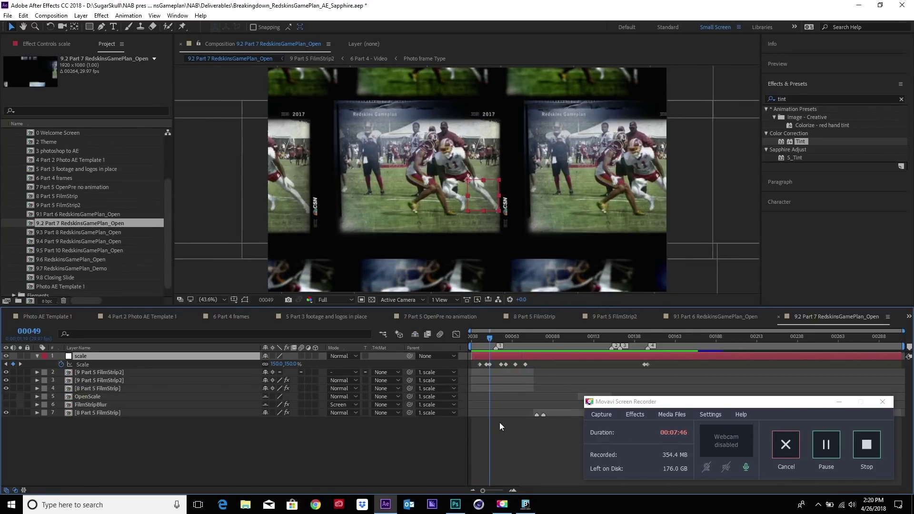
click(839, 402)
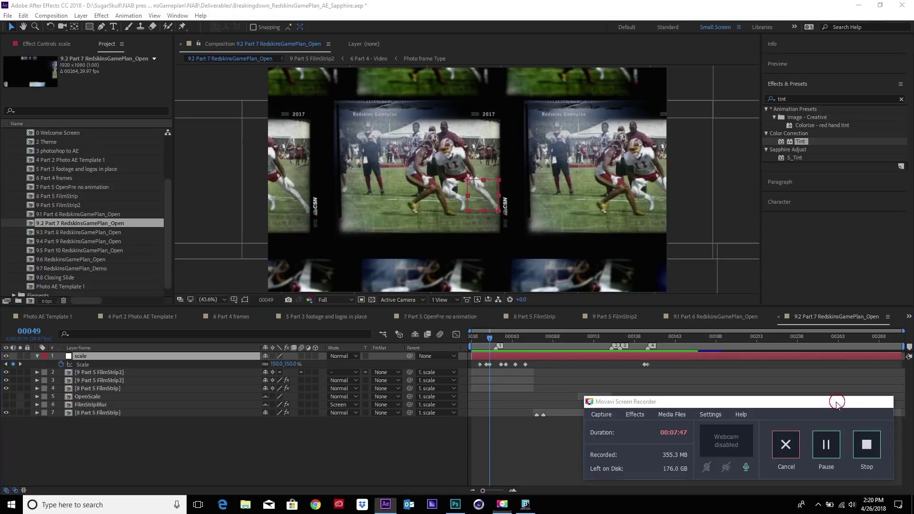
click(92, 399)
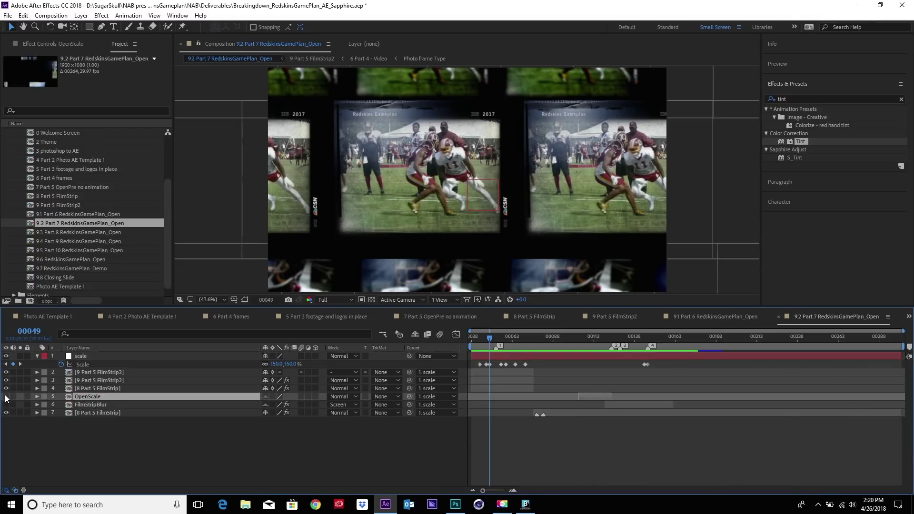
mouse_move(580, 339)
mouse_down()
mouse_move(569, 339)
mouse_move(589, 348)
mouse_move(576, 347)
mouse_up()
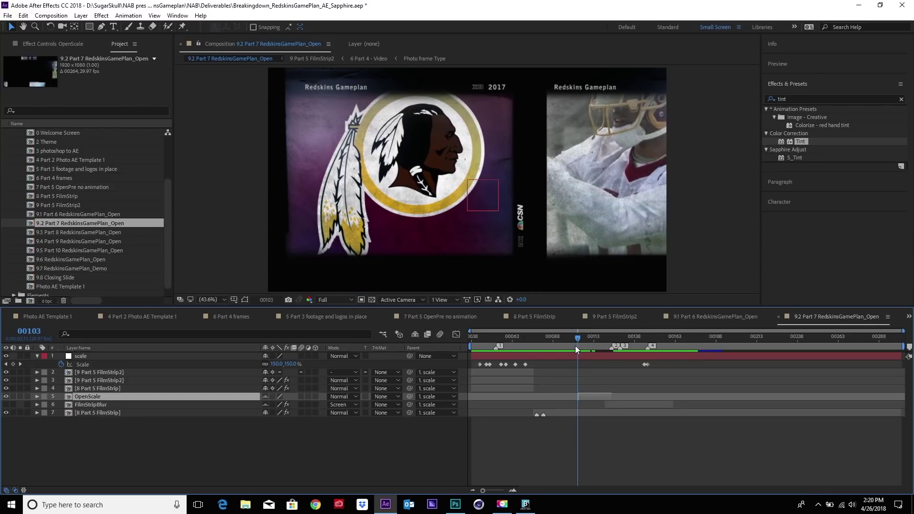
click(502, 505)
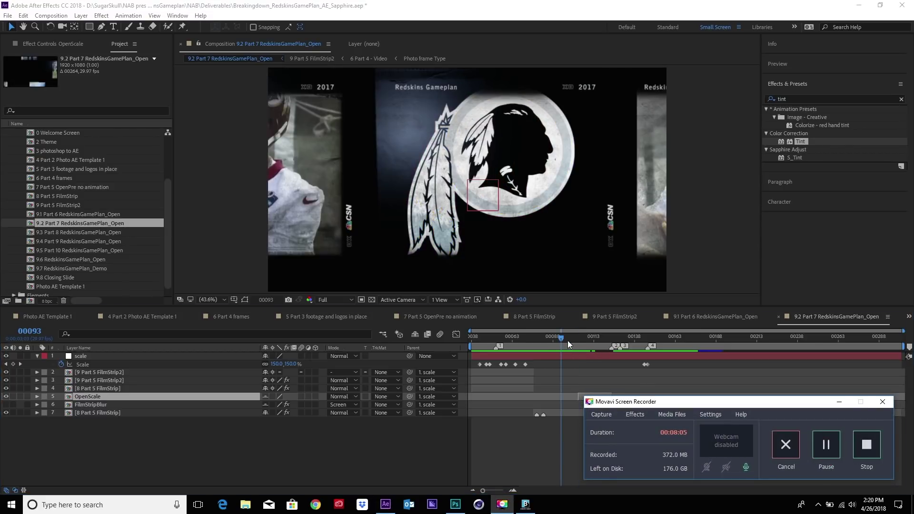
drag(568, 341, 557, 339)
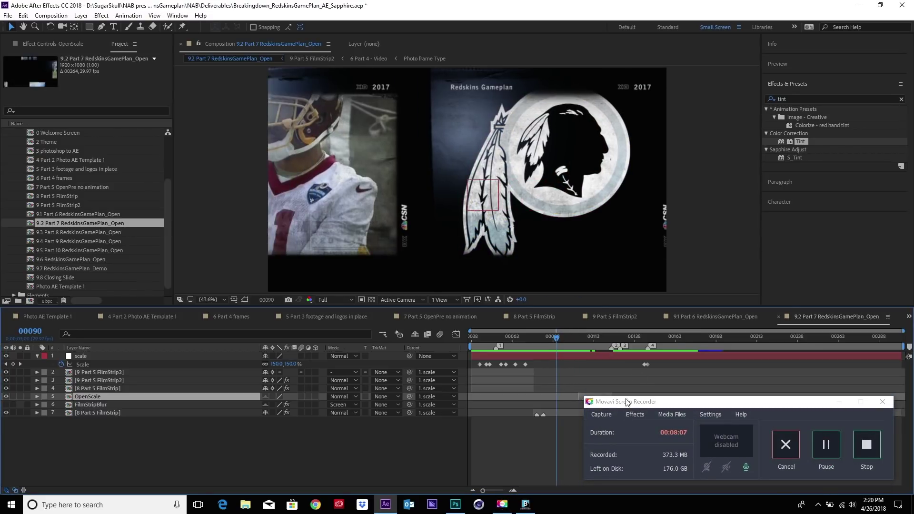
click(840, 401)
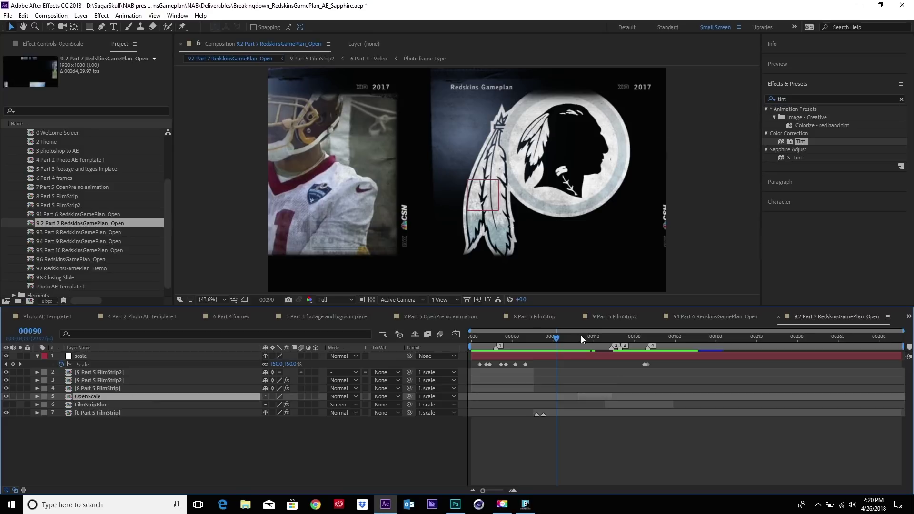
drag(562, 336, 585, 351)
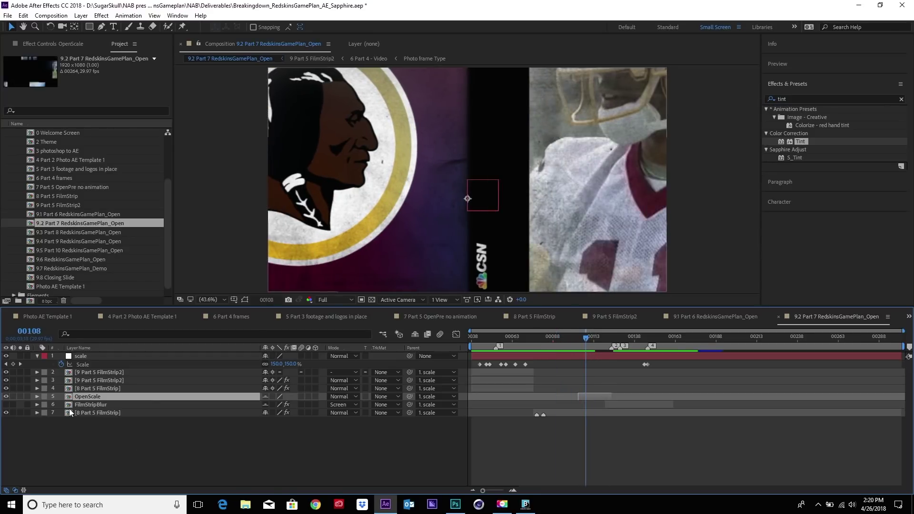
- Make FilmStripBlur visible, check it at frame 135, and show its S_Blur effect settings
click(85, 405)
click(6, 405)
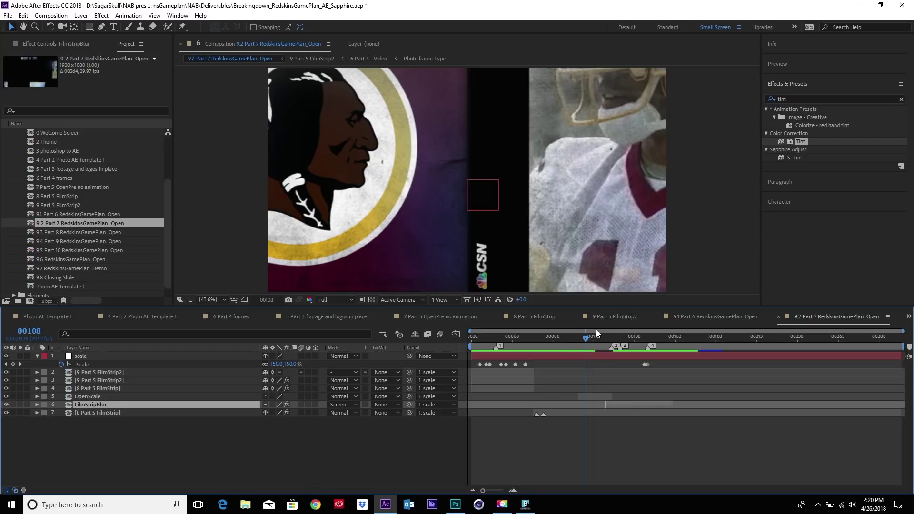
drag(596, 331, 629, 353)
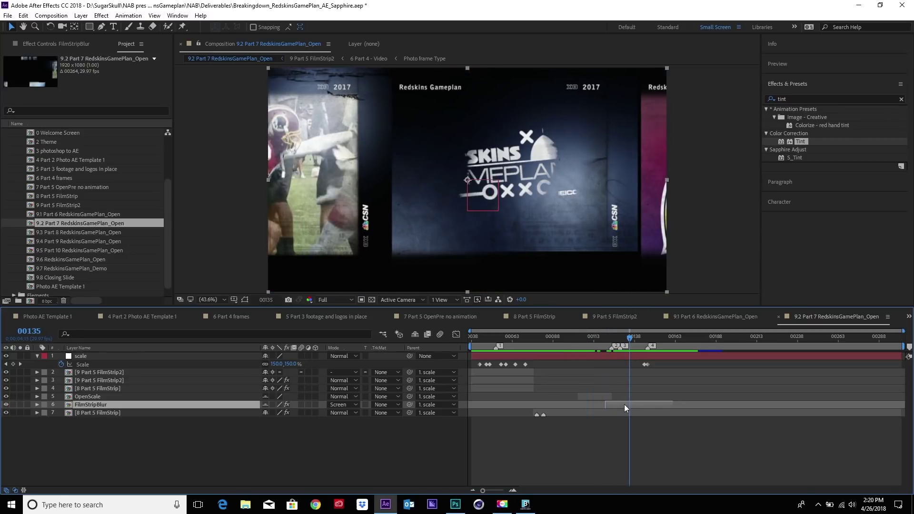
click(100, 412)
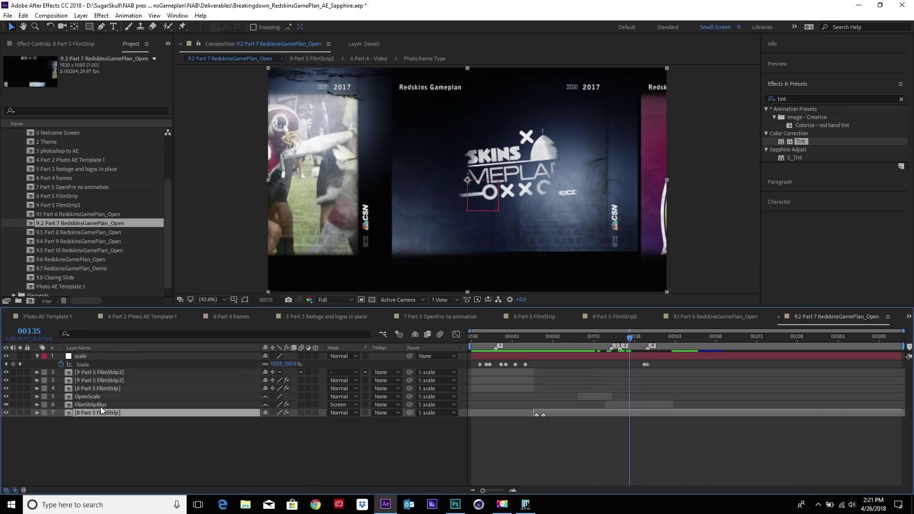
click(99, 405)
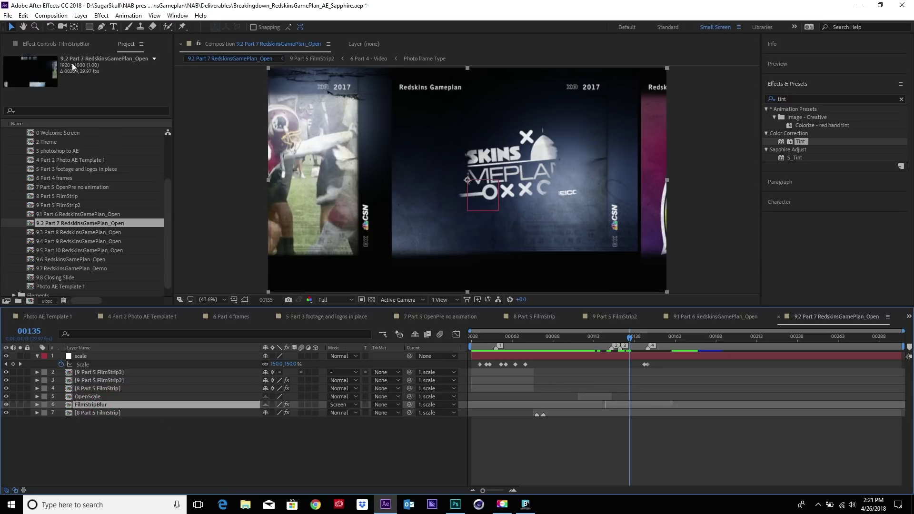
click(78, 43)
- Enable FilmStripBlur's S_Blur and preview the blurred filmstrip edges from frame 127
click(13, 68)
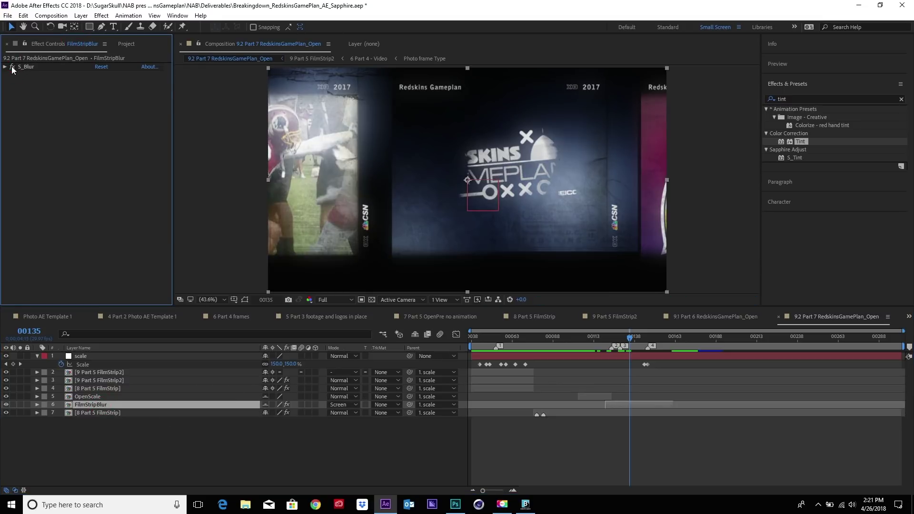
drag(619, 341, 563, 361)
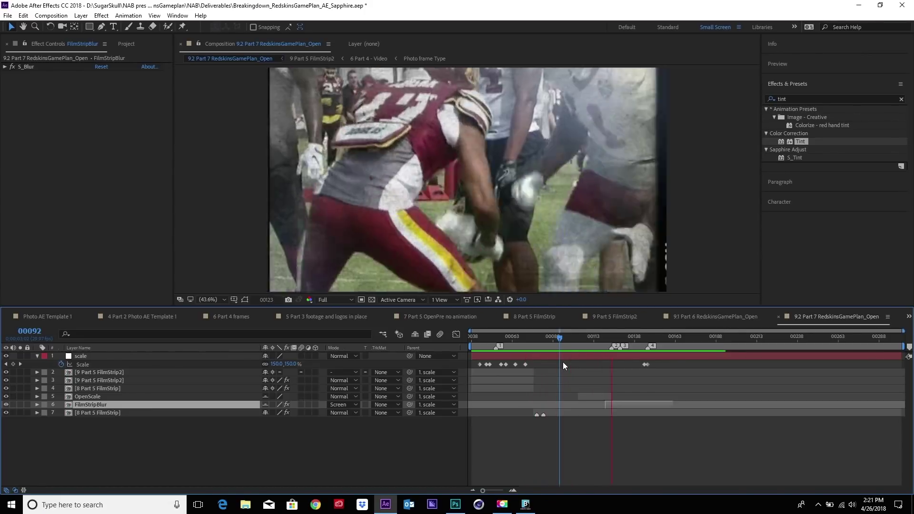
key(space)
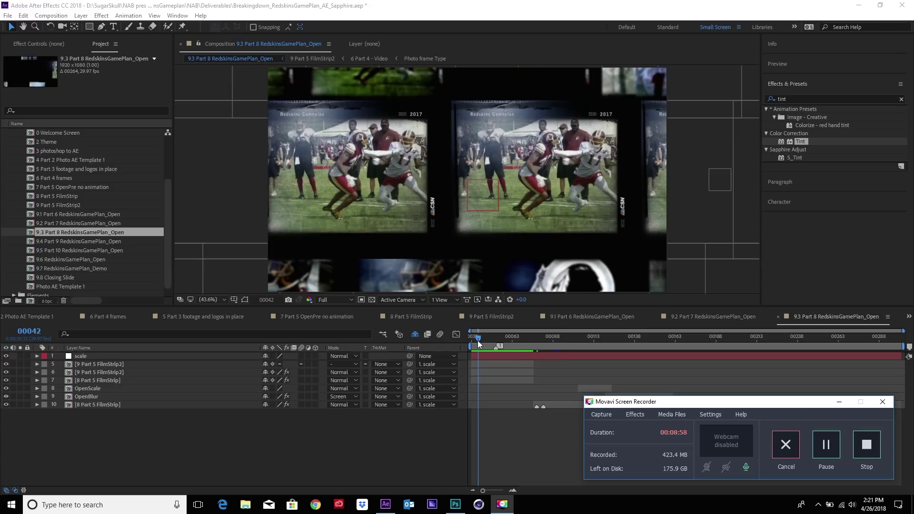
- Unhide S_Flare 3, S_Flare no Color and S_Flare, switch them on, and preview around frame 95
drag(479, 339, 509, 366)
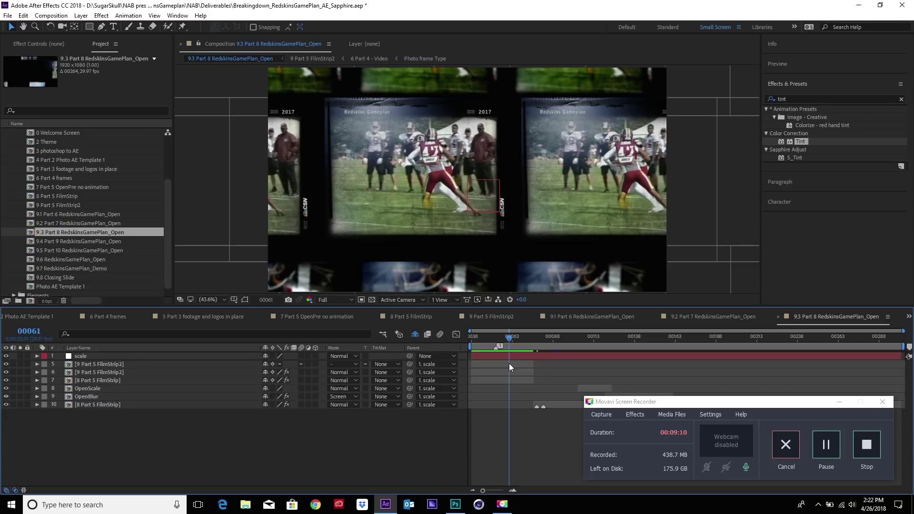
drag(510, 338, 537, 351)
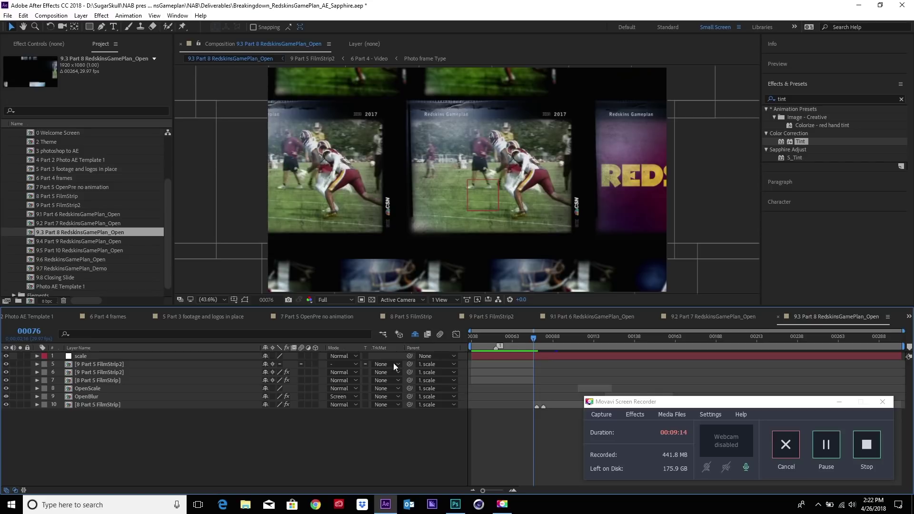
click(414, 335)
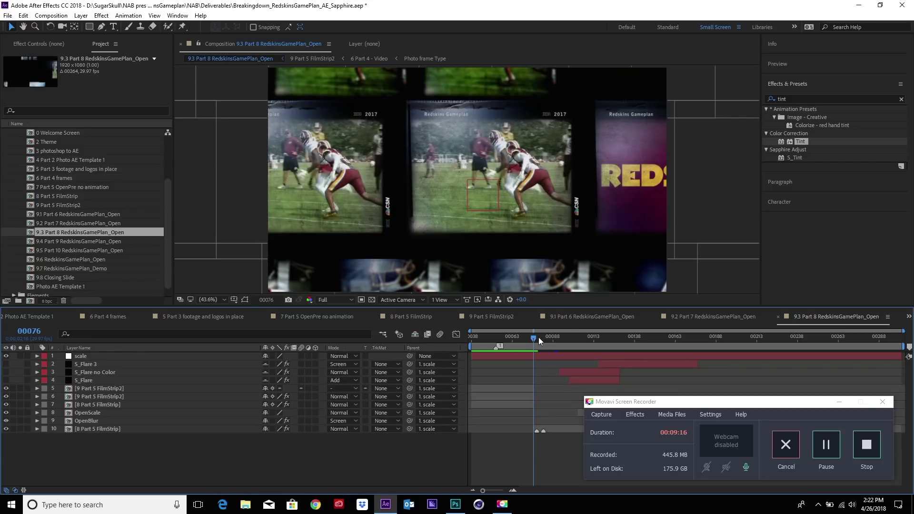
drag(539, 337, 542, 342)
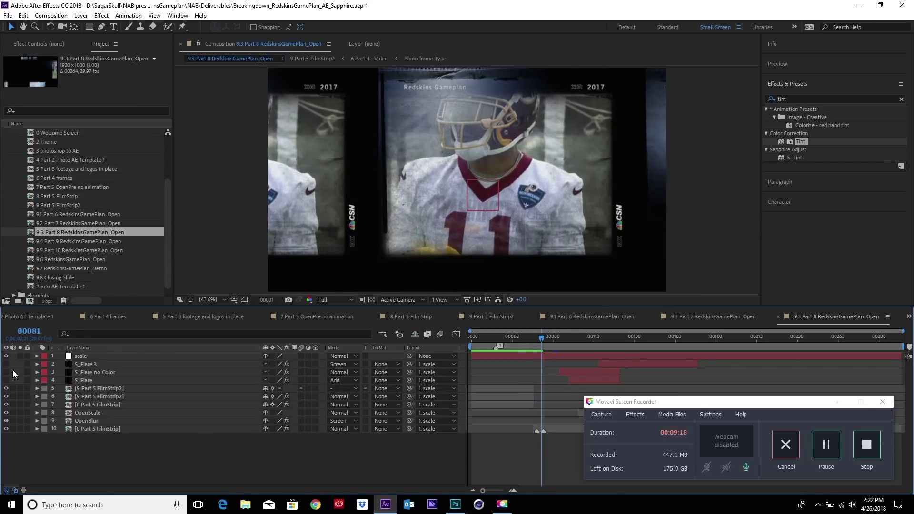
drag(7, 364, 6, 385)
click(570, 338)
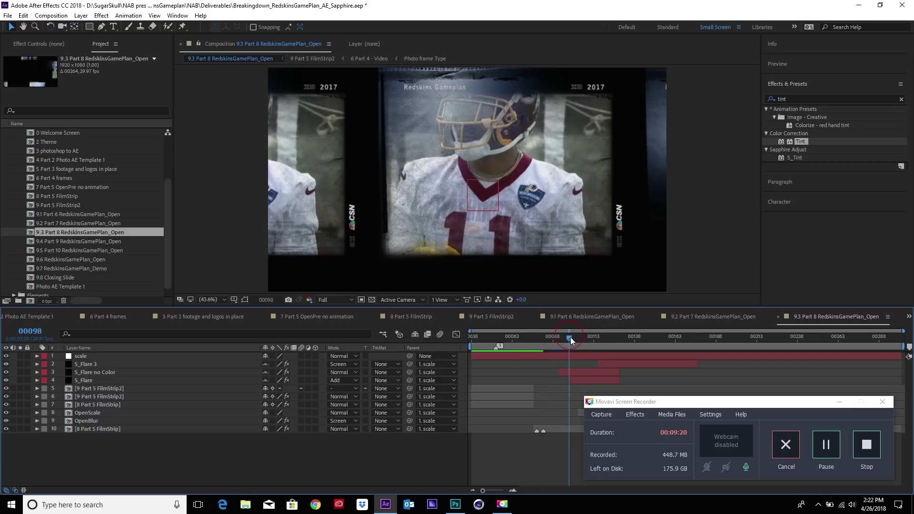
mouse_move(569, 338)
mouse_down()
mouse_move(558, 339)
mouse_move(591, 345)
mouse_move(559, 347)
mouse_up()
key(space)
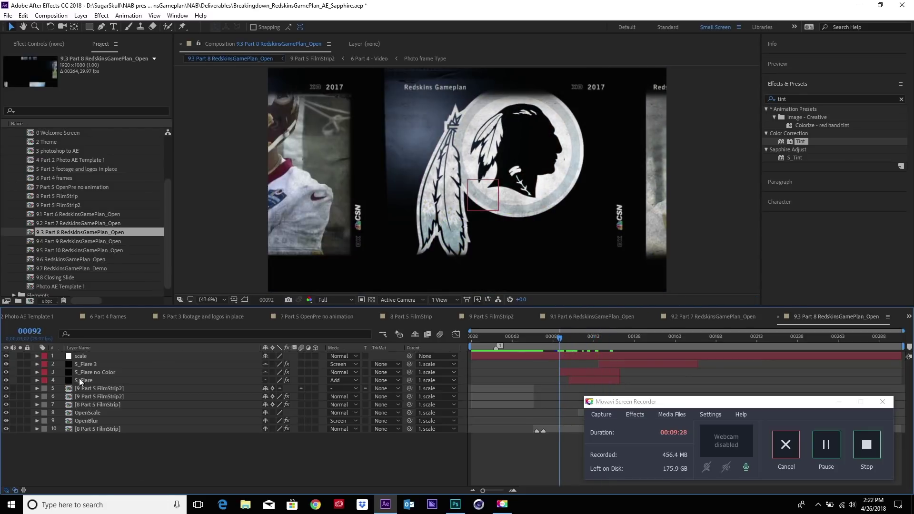
click(81, 15)
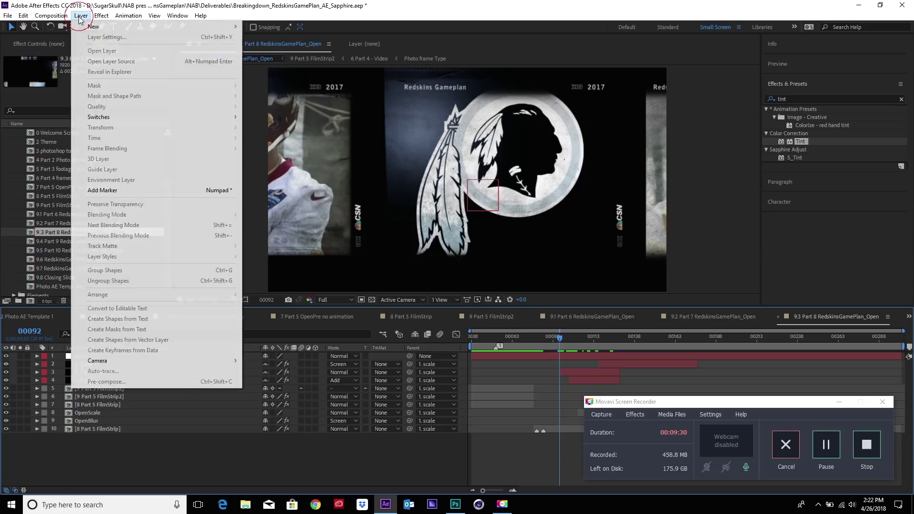
- Add a new black solid layer, Black Solid 6, to the 9.3 Part 8 comp
mouse_move(90, 26)
click(264, 37)
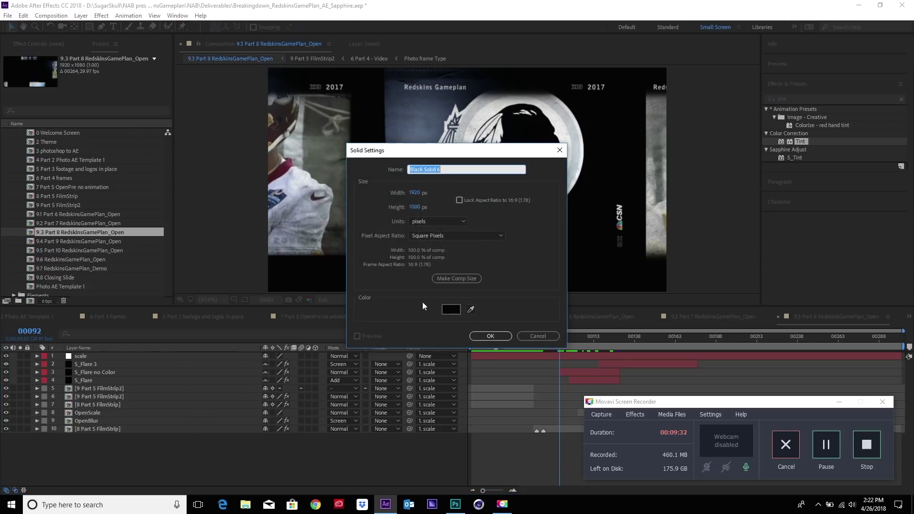
click(494, 333)
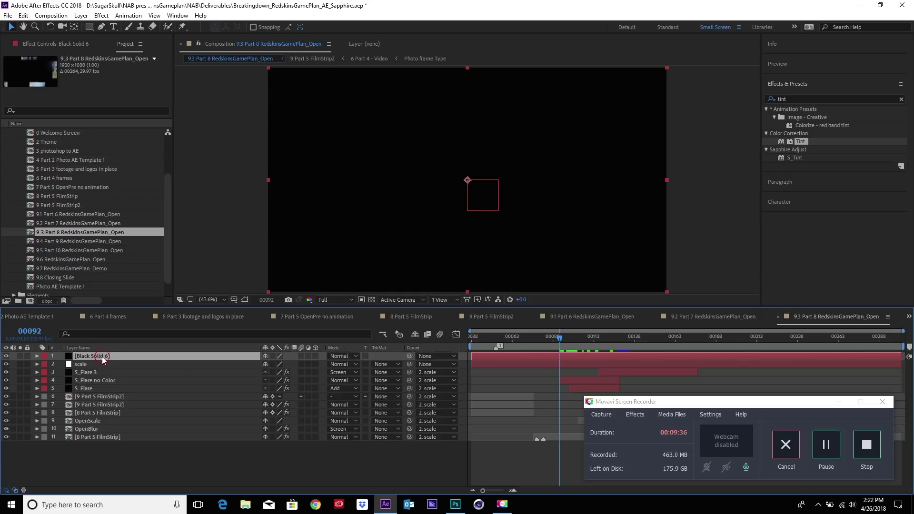
- Find S_Effect with an 's_ef' search and apply it to Black Solid 6 in Effect Builder
click(800, 99)
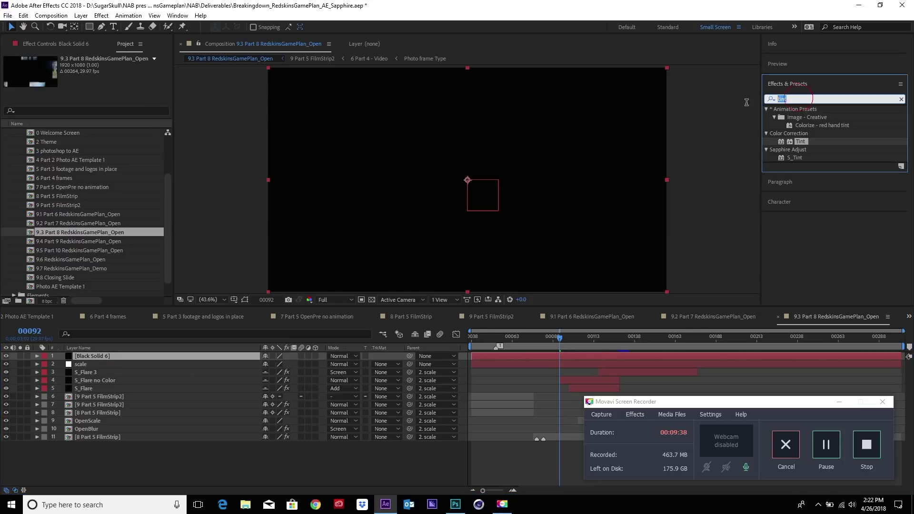
text(s_e)
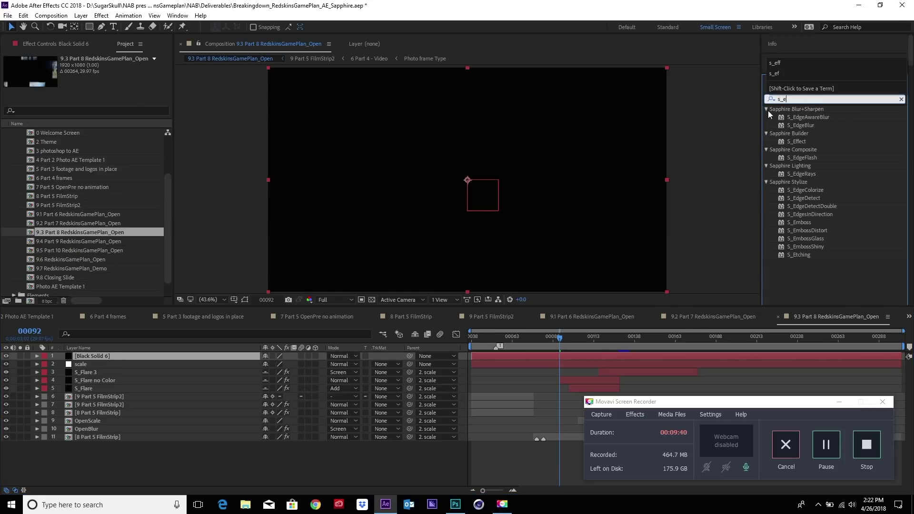
text(f)
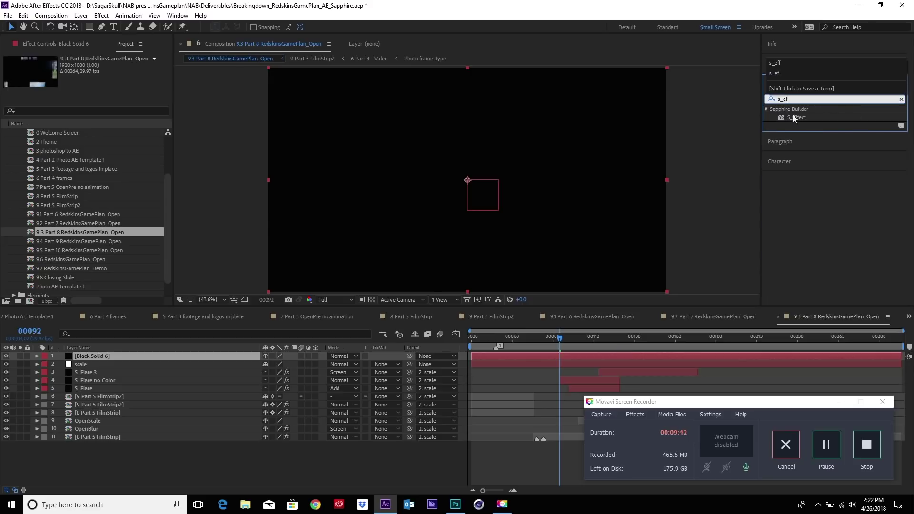
drag(781, 118, 80, 353)
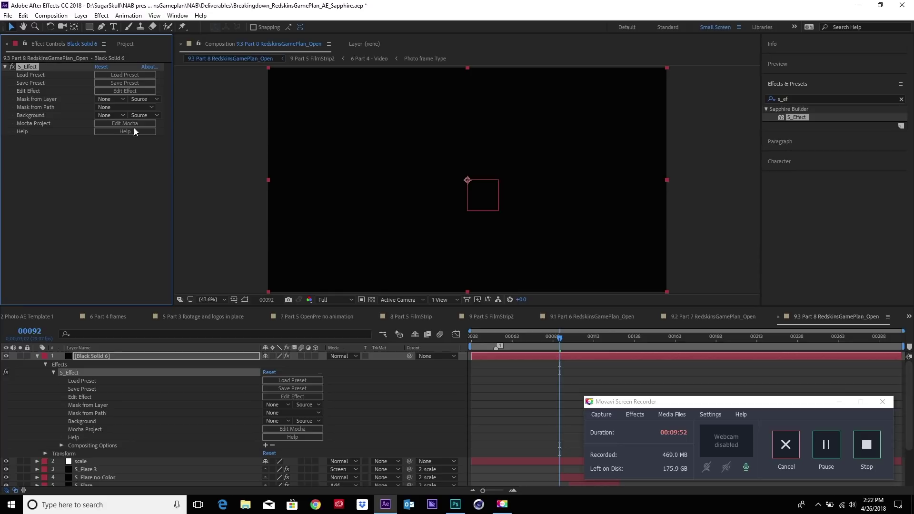
click(129, 75)
click(124, 90)
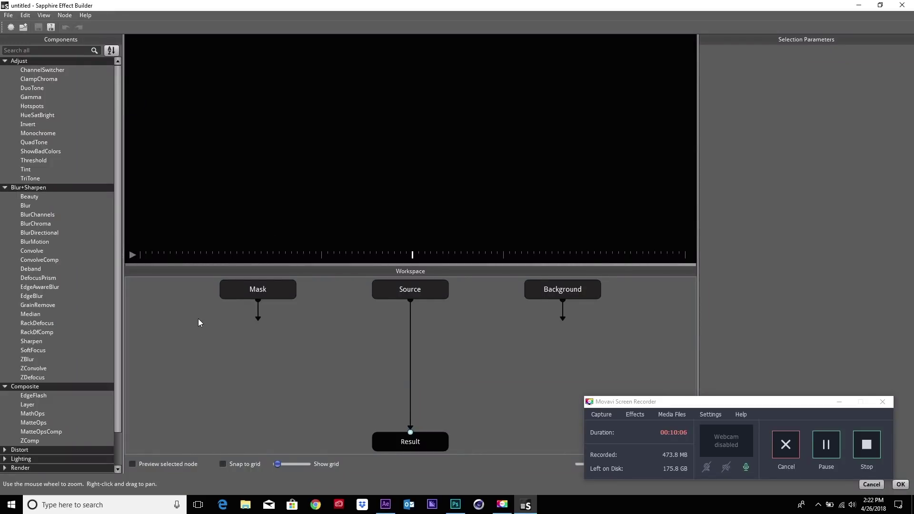
- Add a LightLeak node via a 'lig' search, wire Source → LightLeak 1 → Result, and preview it
click(53, 51)
text(lig)
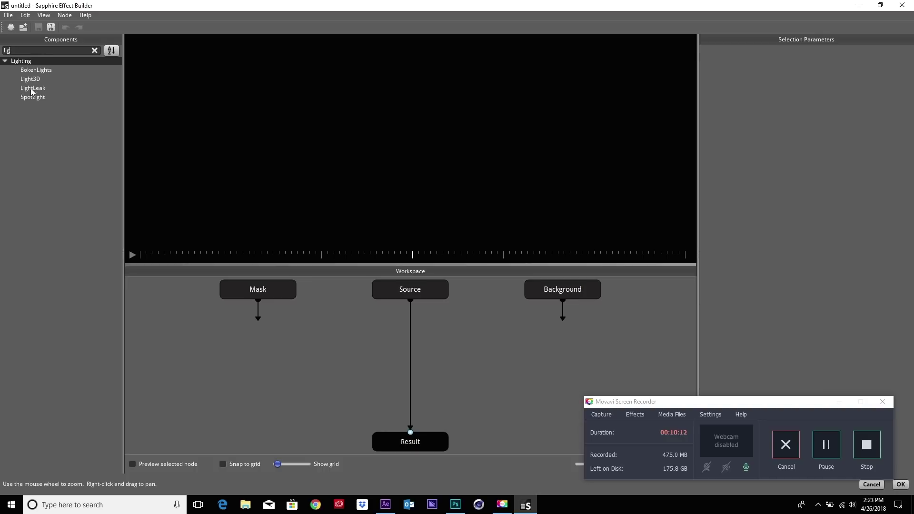
drag(32, 90, 324, 361)
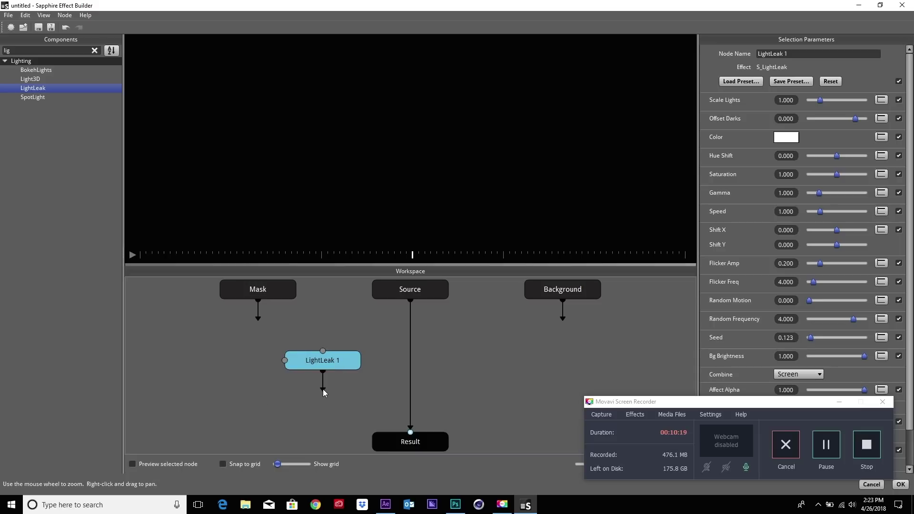
drag(323, 392, 410, 431)
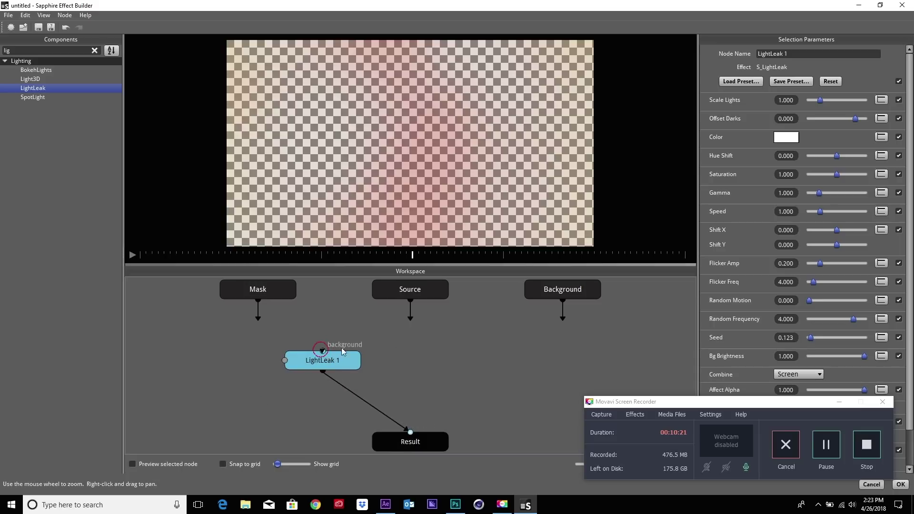
drag(342, 350, 410, 299)
drag(323, 364, 344, 356)
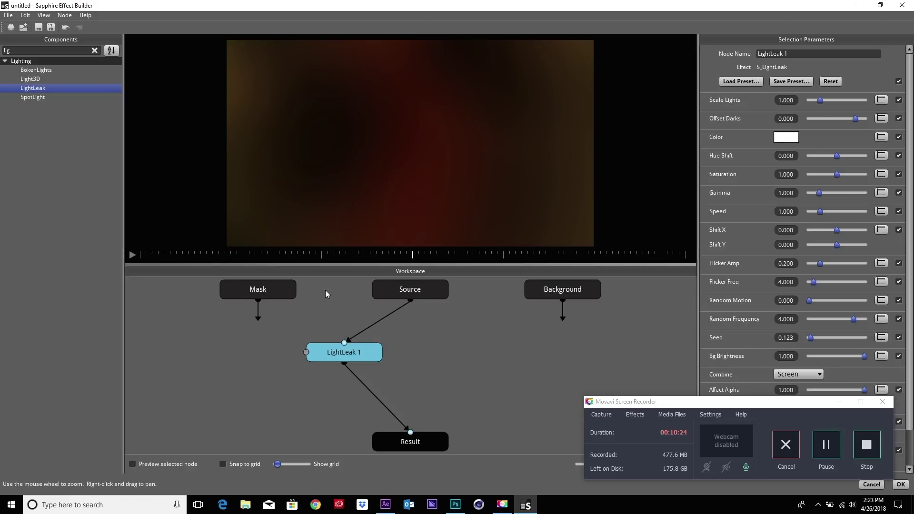
click(131, 256)
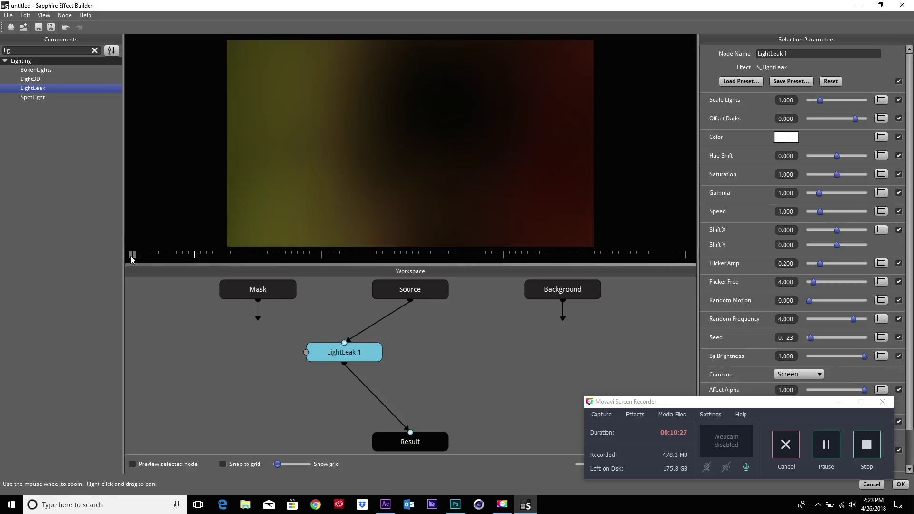
click(131, 256)
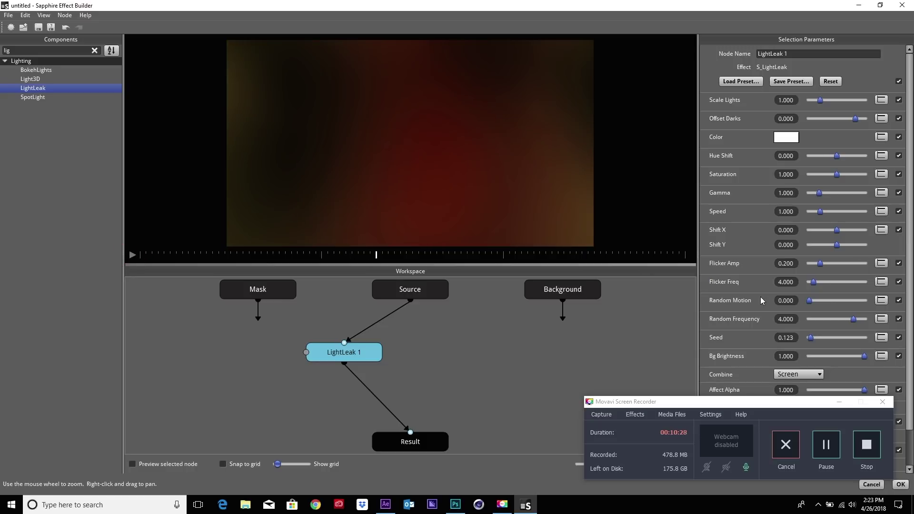
- Load the 'Subtle but fast edge blobs' preset onto LightLeak 1 and play the preview
click(741, 82)
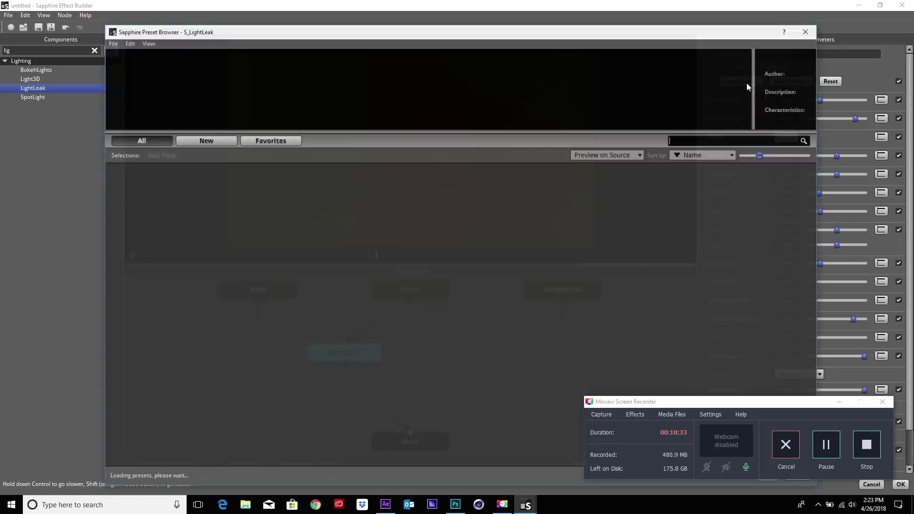
click(839, 402)
mouse_move(633, 334)
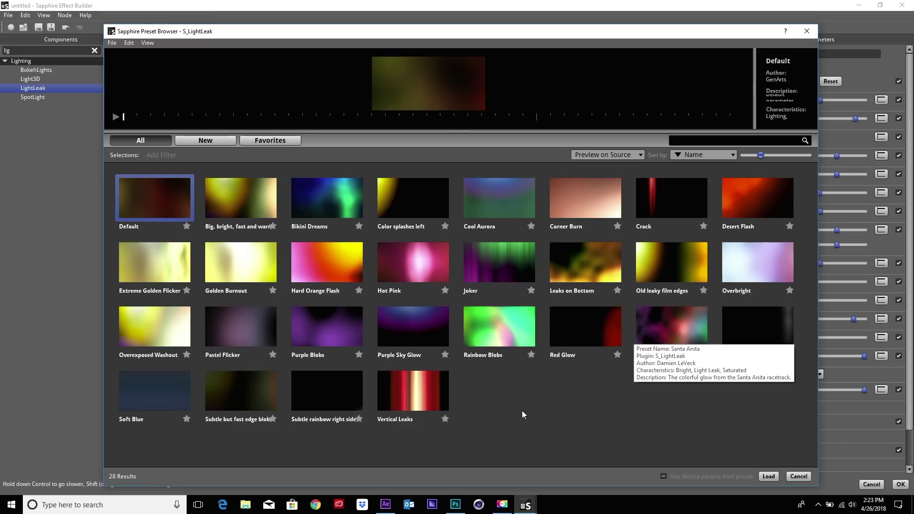
mouse_move(279, 423)
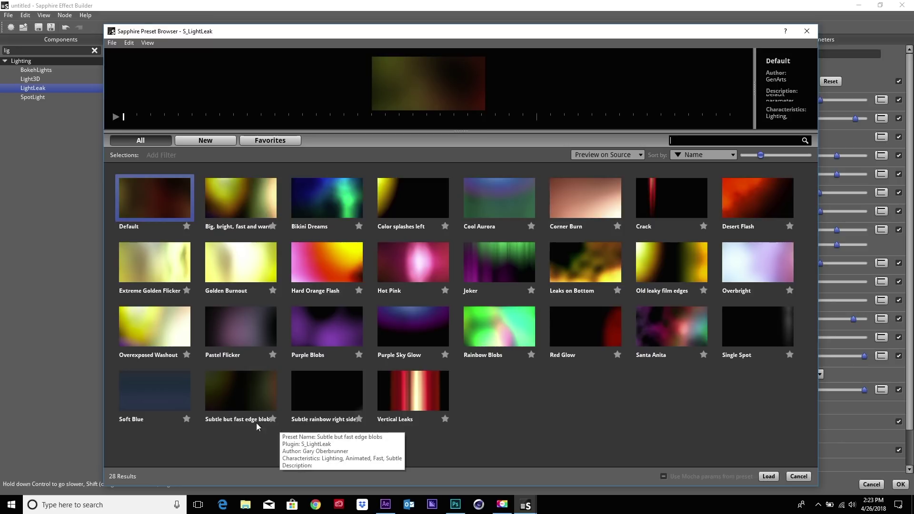
click(250, 397)
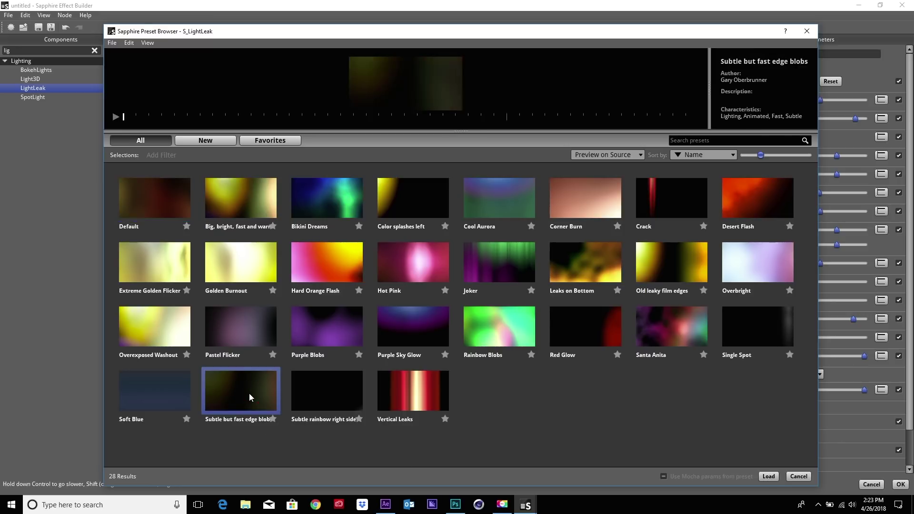
click(769, 477)
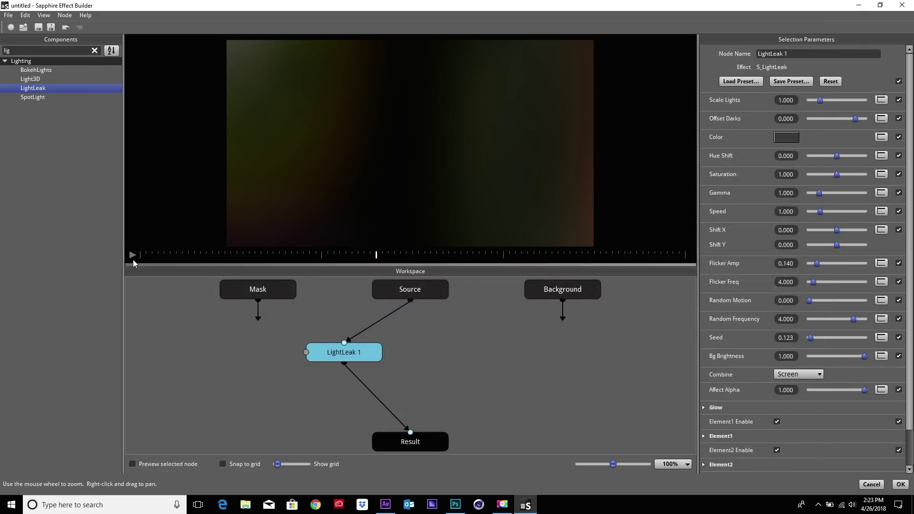
click(132, 255)
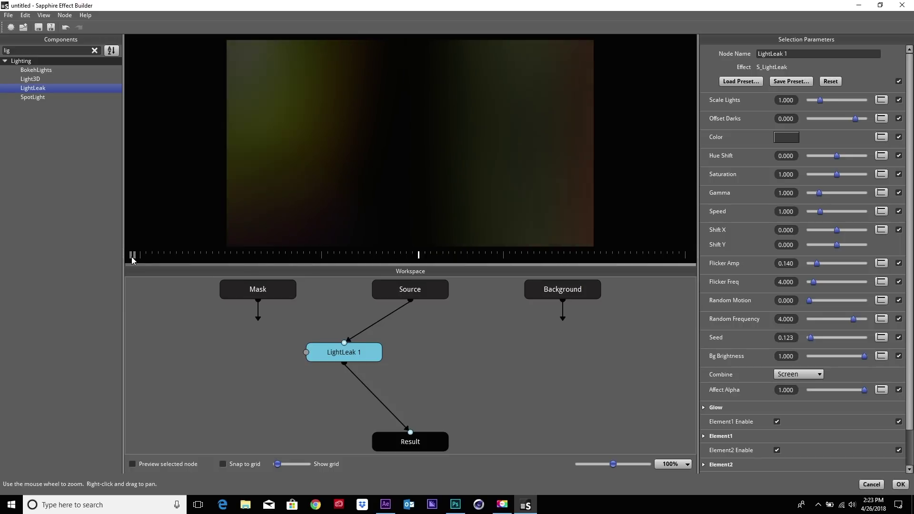
click(132, 255)
- Search Components for 'flar', place a LensFlare node below LightLeak 1, then search for 'layer'
double_click(5, 48)
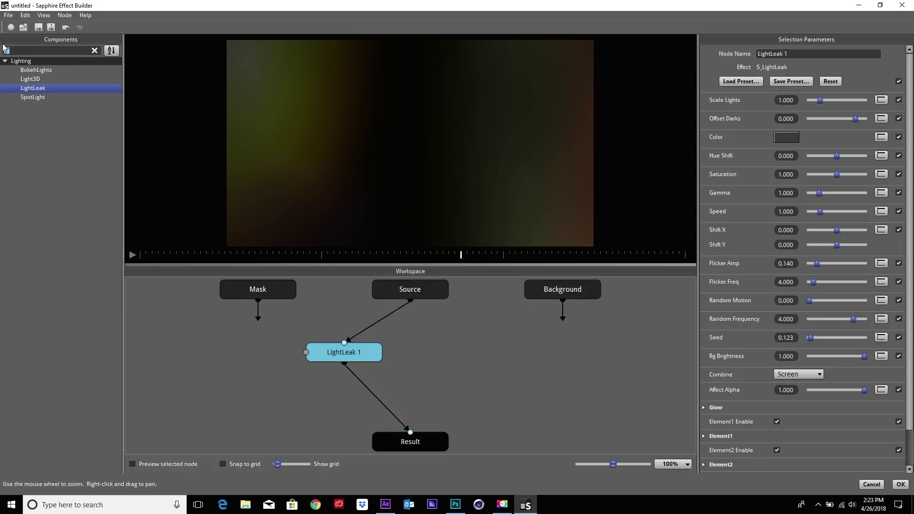
text(flar)
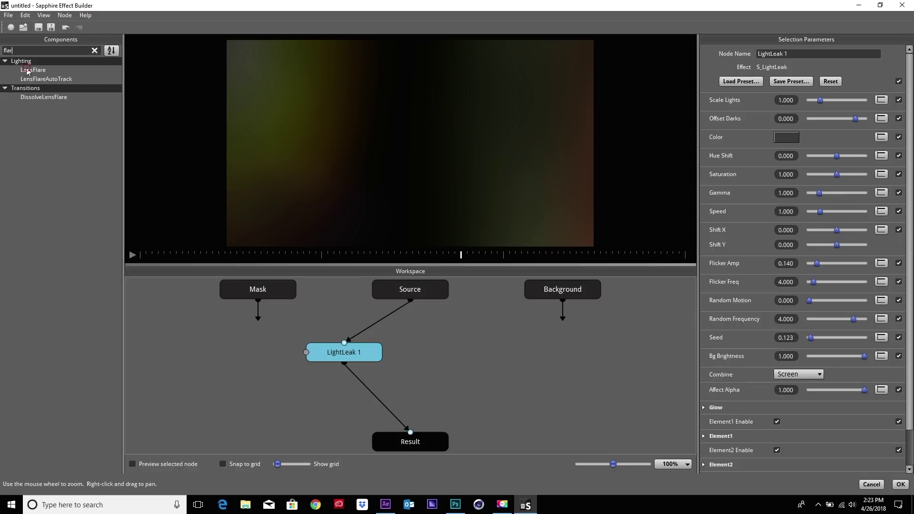
drag(27, 71, 417, 386)
drag(361, 359, 397, 354)
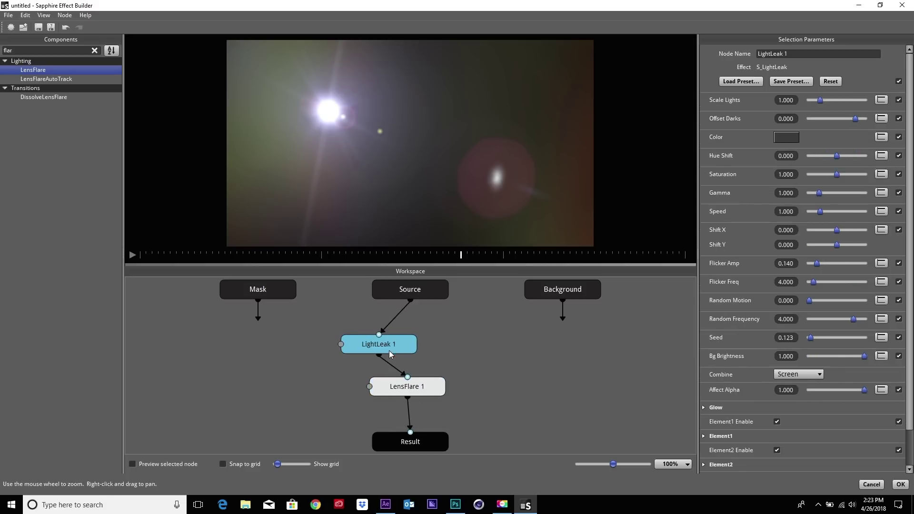
drag(385, 347, 408, 344)
click(407, 386)
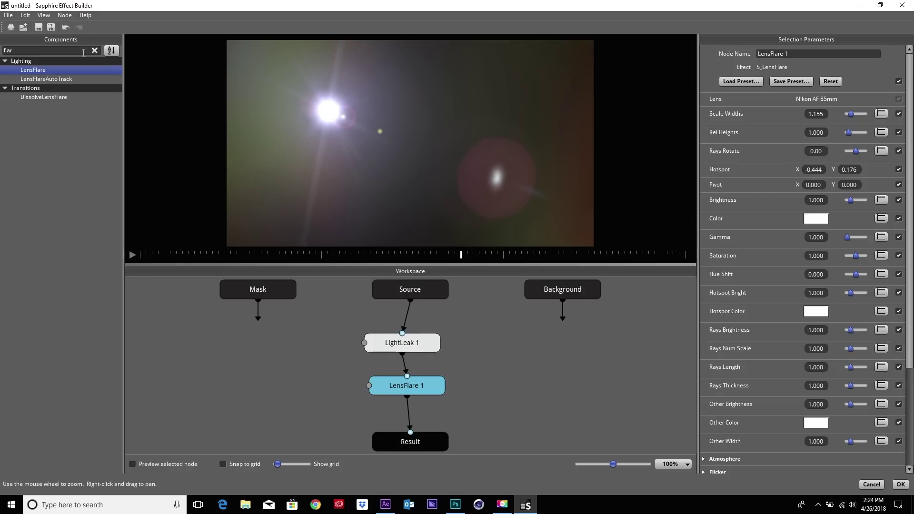
drag(75, 50, 2, 53)
text(laye)
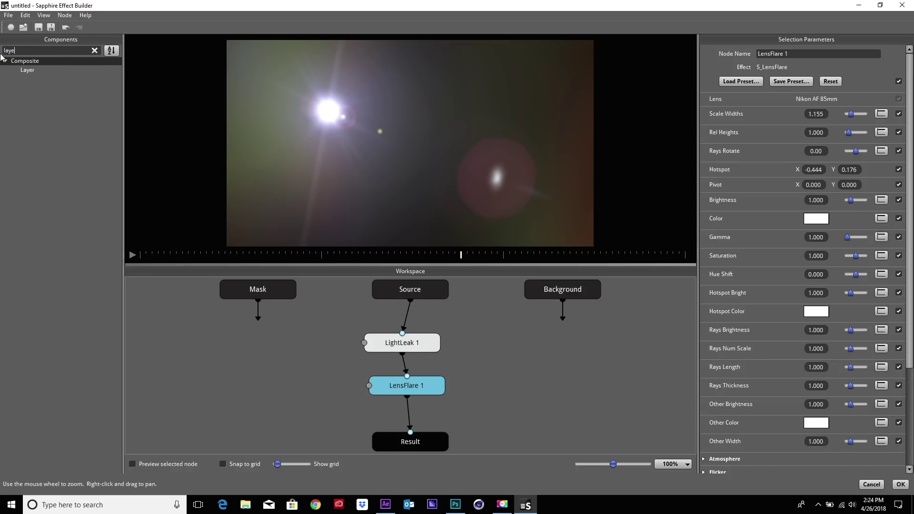
text(r)
- Add a Layer node with LightLeak 1 as foreground and LensFlare 1 as background, feeding Result
drag(27, 70, 266, 385)
click(384, 350)
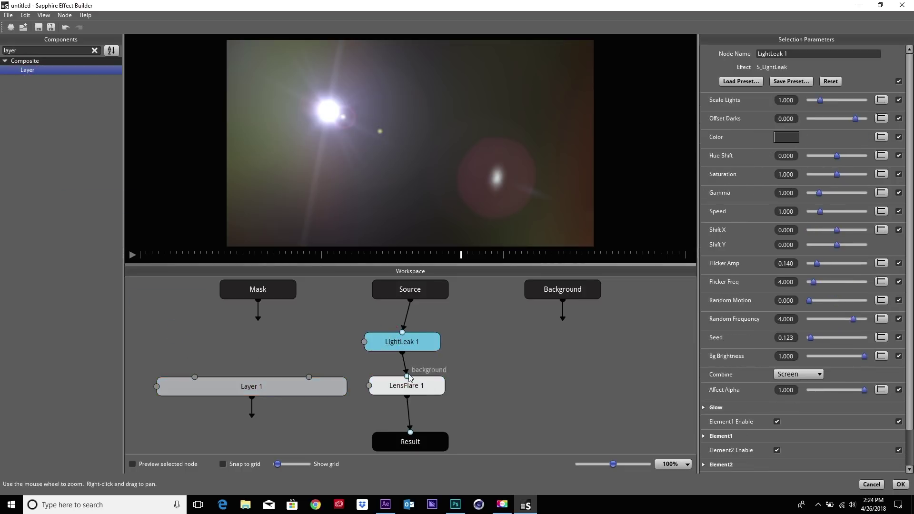
drag(407, 377, 195, 378)
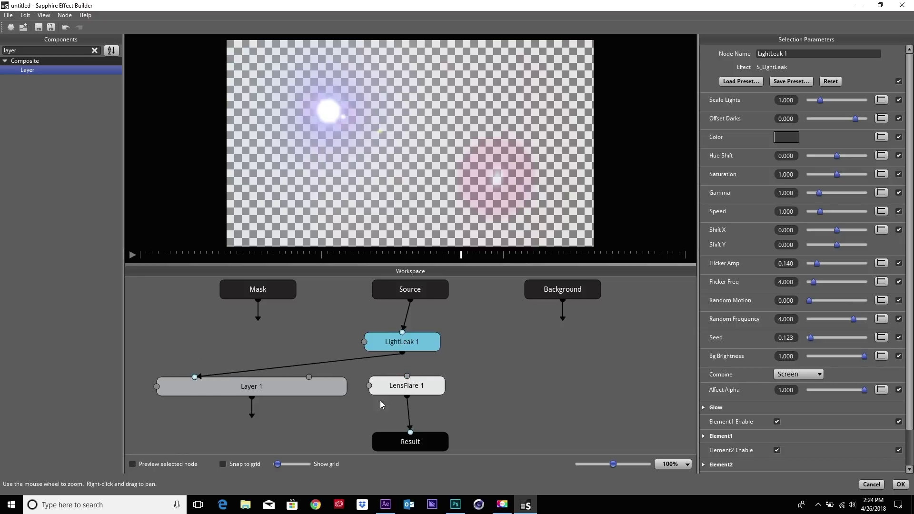
drag(411, 431, 309, 378)
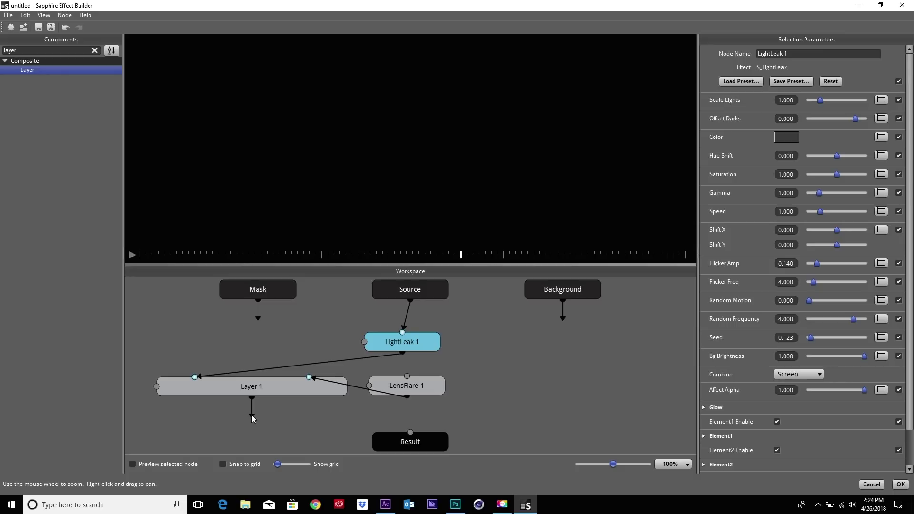
drag(294, 437, 410, 432)
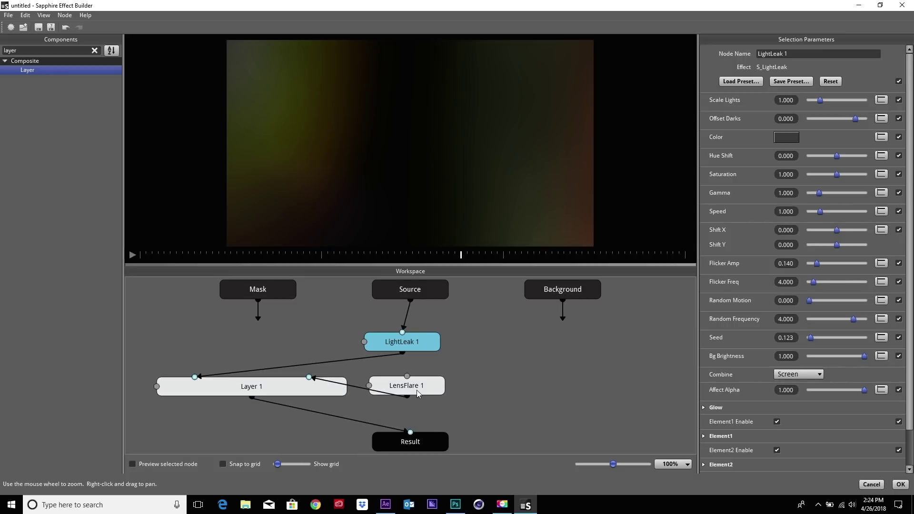
click(416, 388)
drag(288, 384, 457, 392)
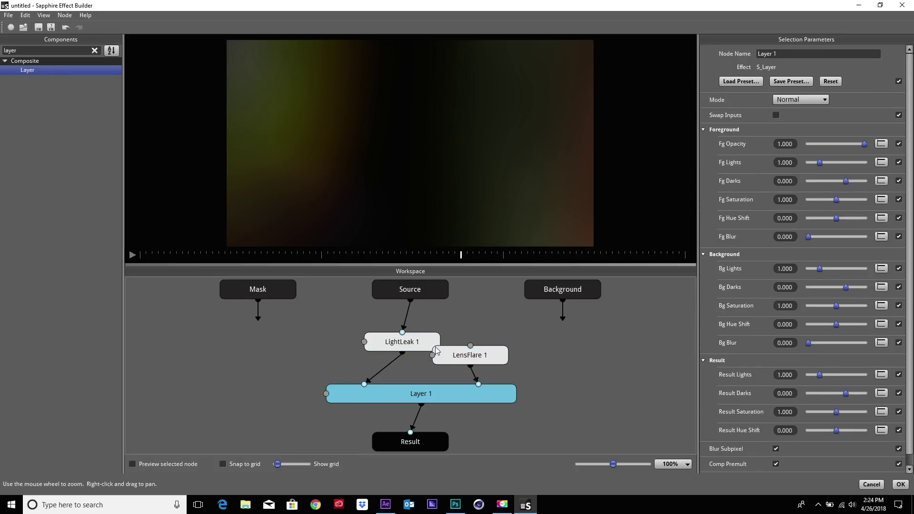
drag(413, 342, 356, 340)
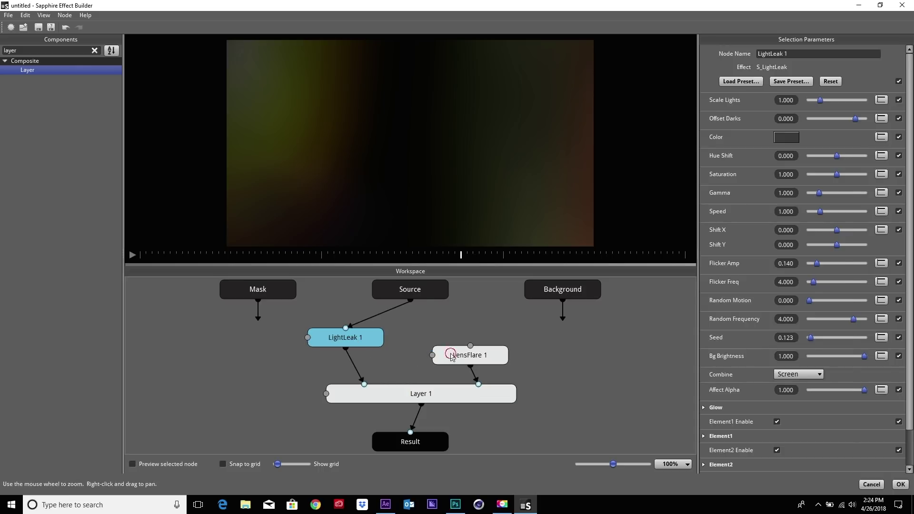
drag(453, 352, 465, 337)
- Set Layer 1's Fg Opacity to 0.400
click(424, 399)
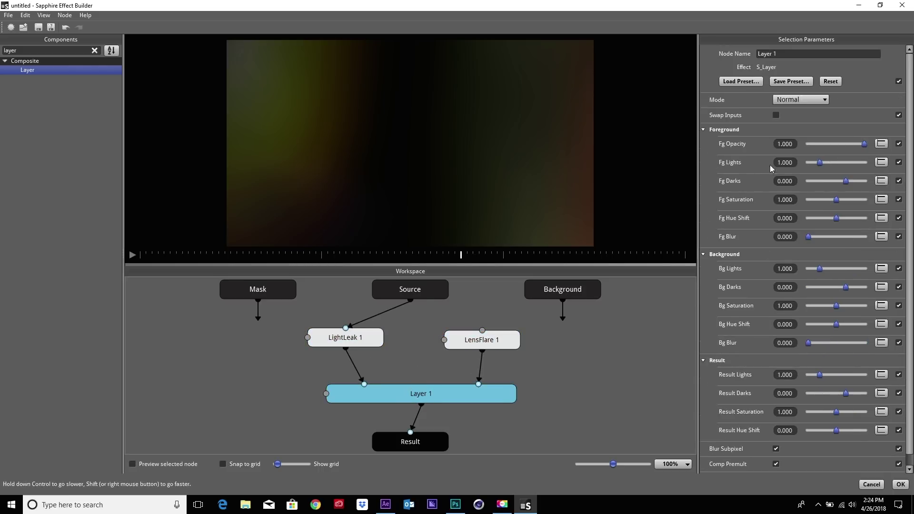
drag(351, 342, 352, 346)
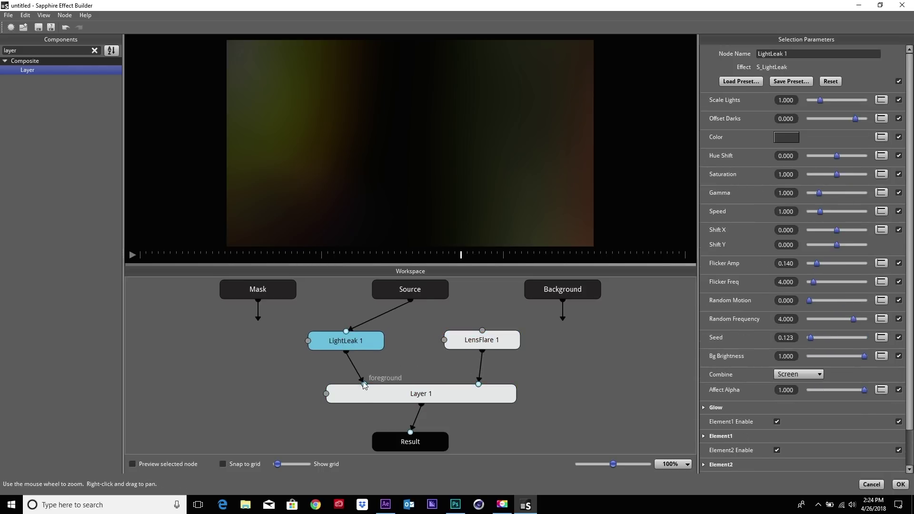
click(388, 393)
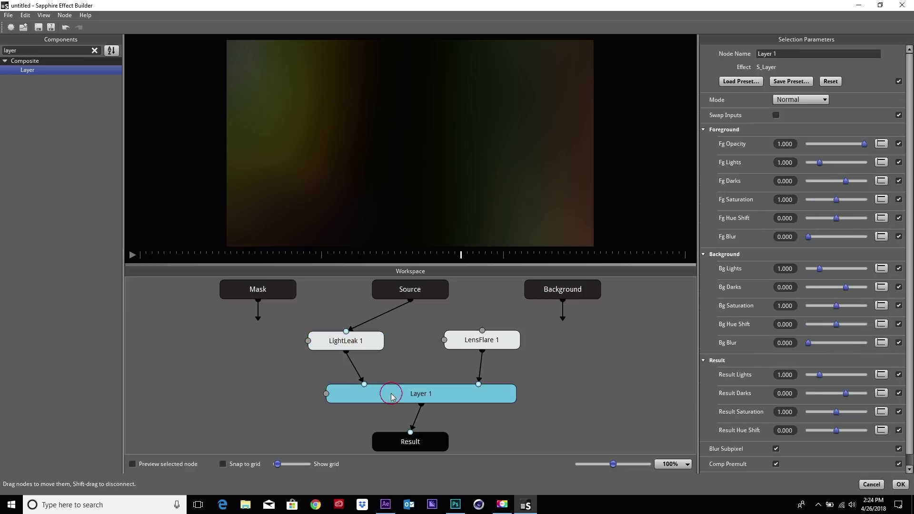
drag(781, 144, 793, 145)
click(792, 144)
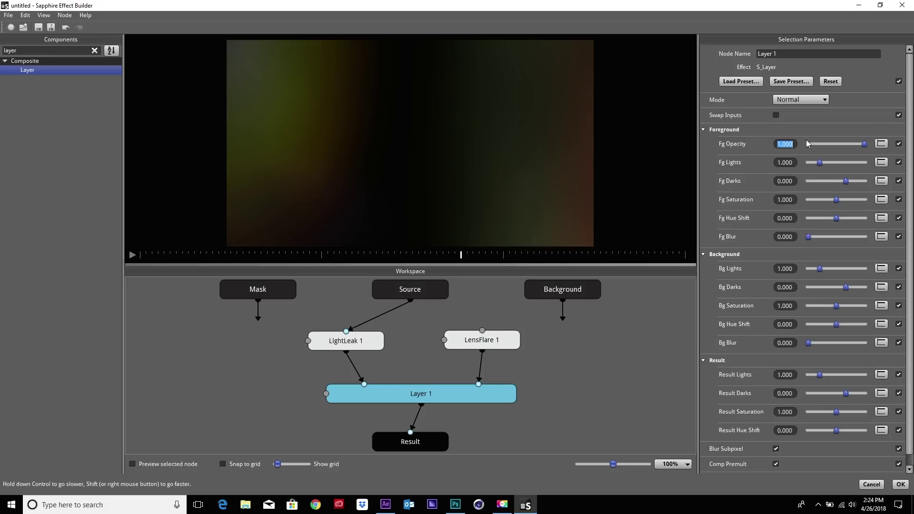
key(Return)
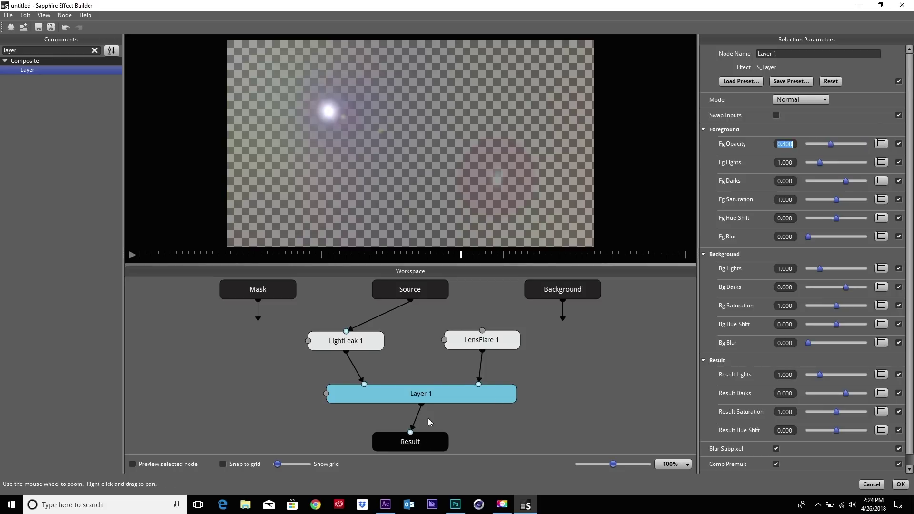
- Try Bg Darks (reset to 0.000), raise the foreground blur, and review the LightLeak 1 and LensFlare 1 settings
drag(427, 396, 419, 397)
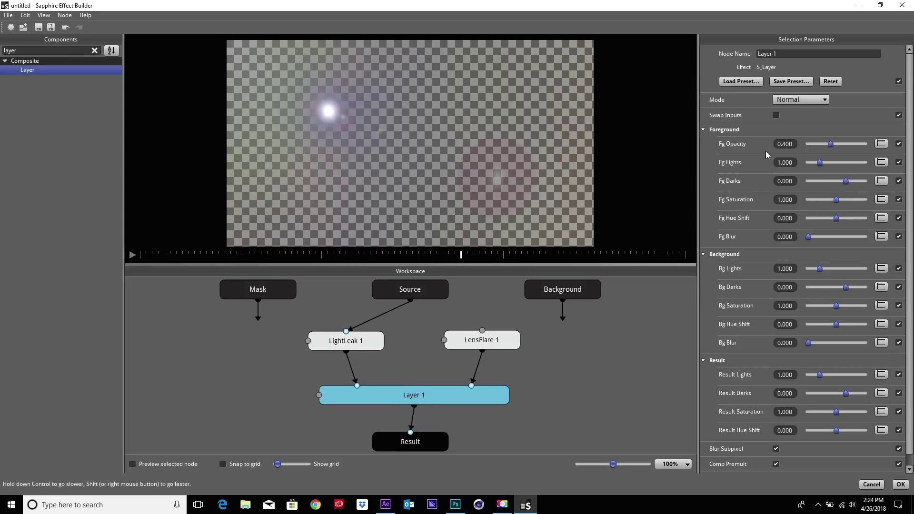
scroll(756, 224, down, 1)
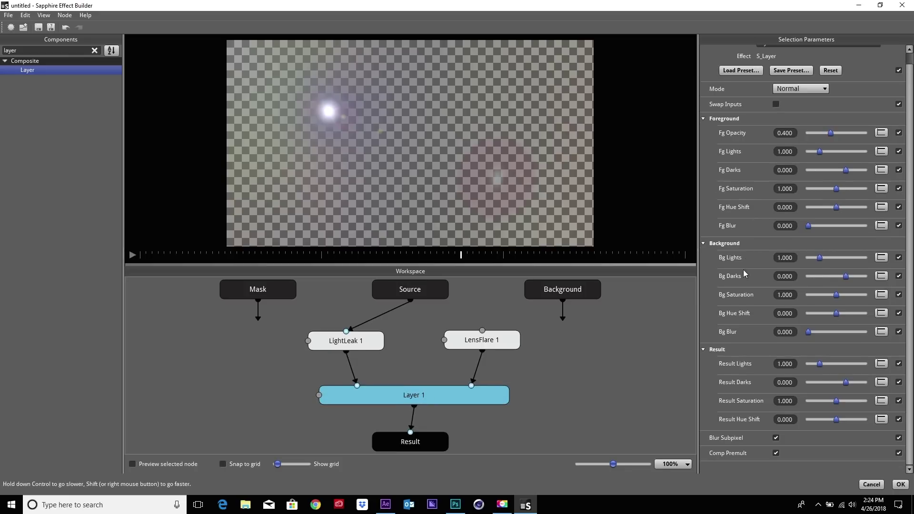
click(843, 278)
drag(843, 281, 837, 282)
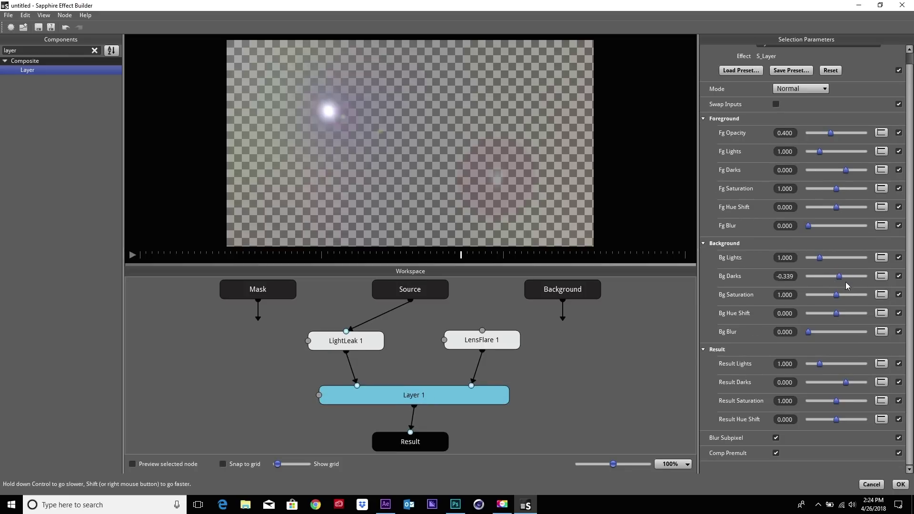
double_click(837, 282)
drag(809, 227, 825, 233)
click(505, 344)
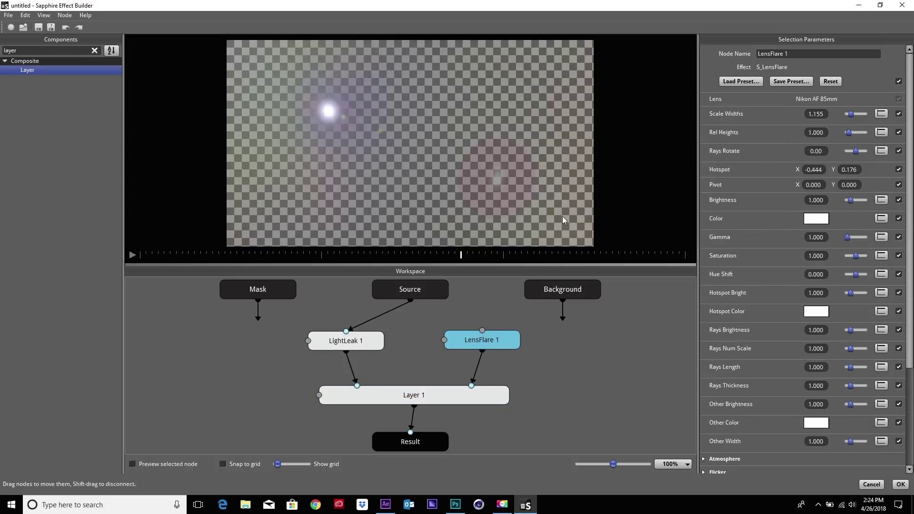
click(342, 346)
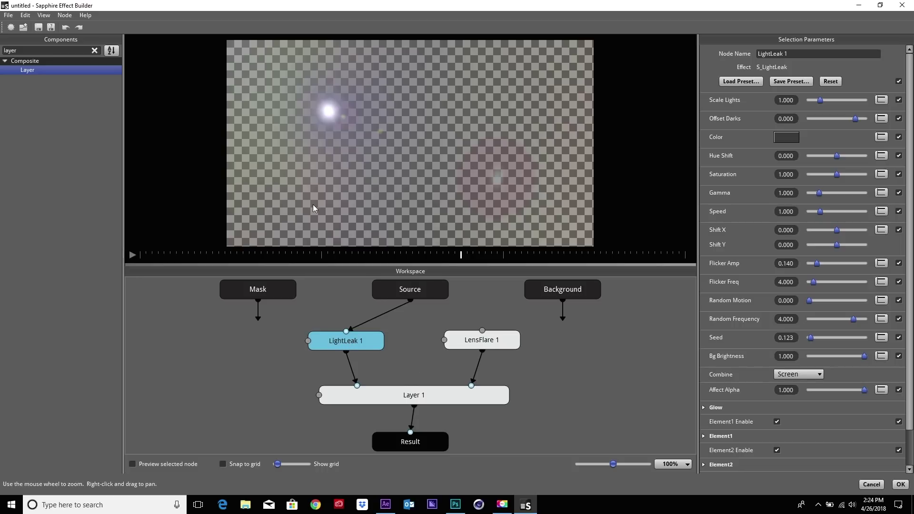
click(475, 343)
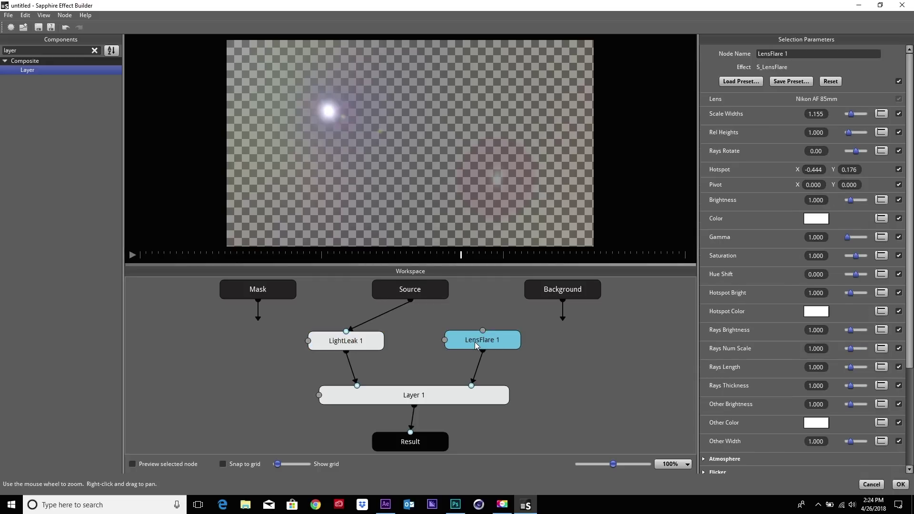
- Accept the node graph, then reopen Black Solid 6's S_Effect in the Effect Builder
click(900, 485)
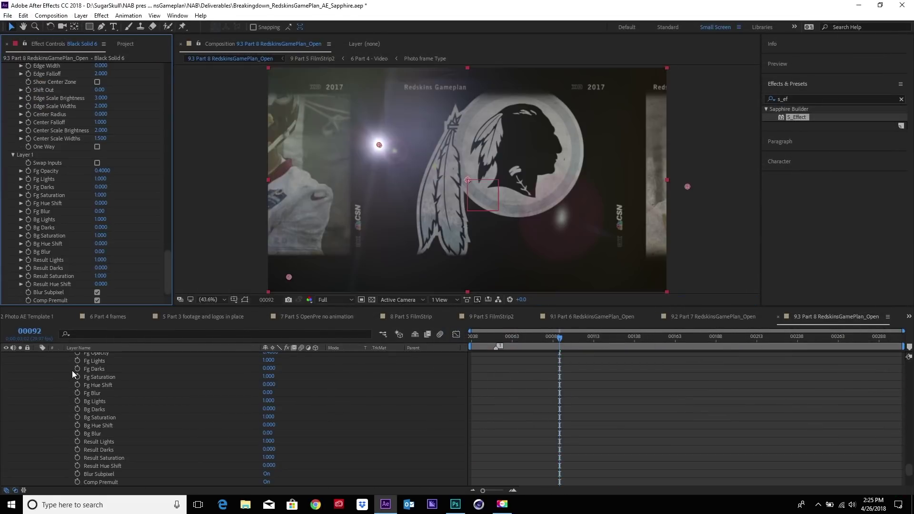
scroll(224, 410, up, 7)
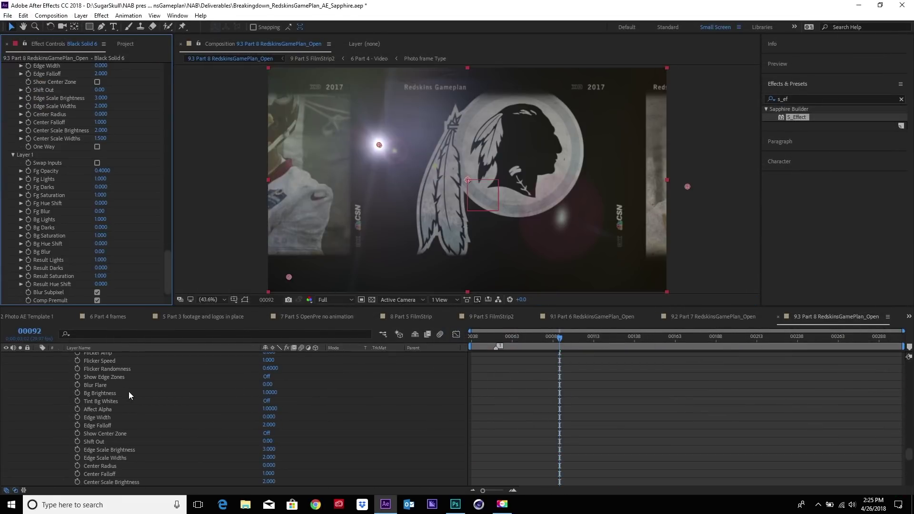
scroll(129, 392, up, 10)
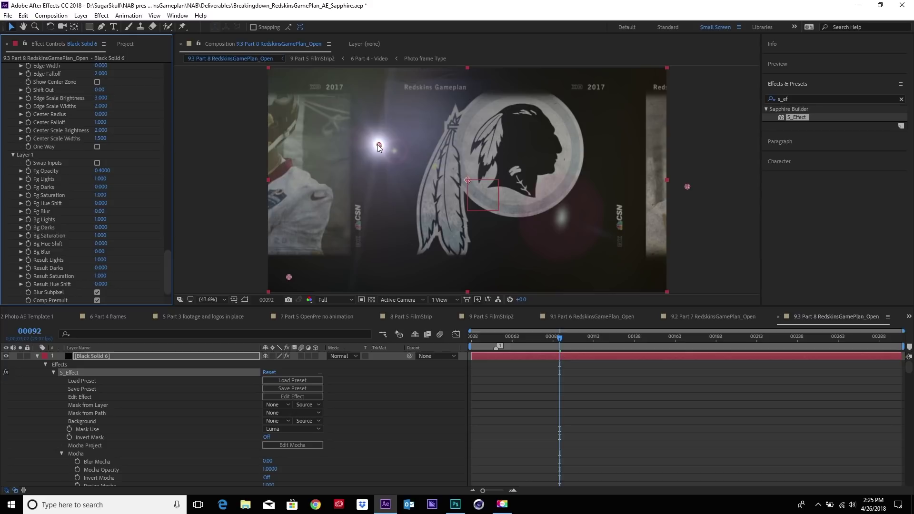
scroll(95, 119, up, 15)
click(125, 91)
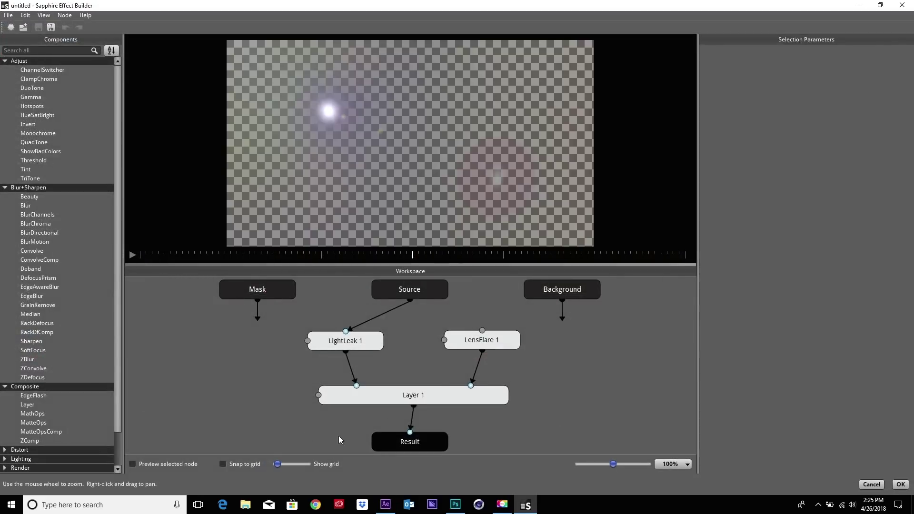
- Apply the Bright Spotlight preset to LensFlare 1 and accept the built effect
click(469, 343)
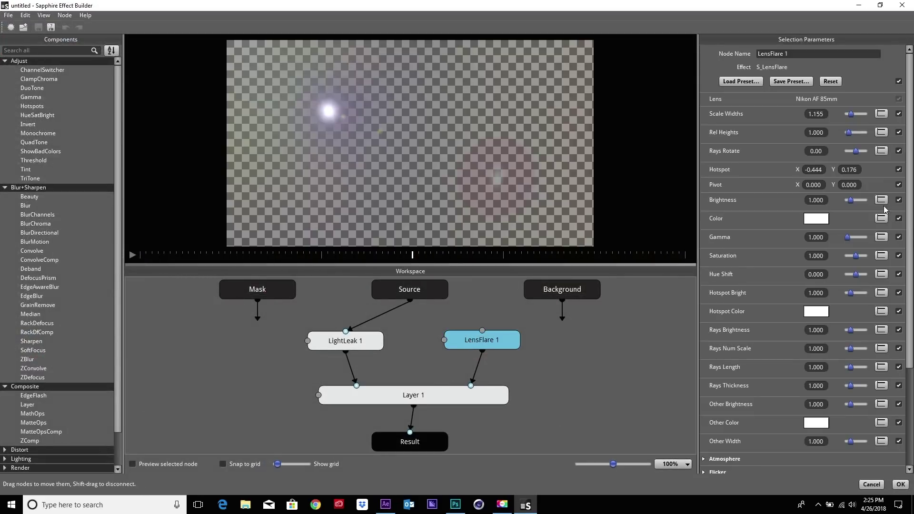
click(740, 82)
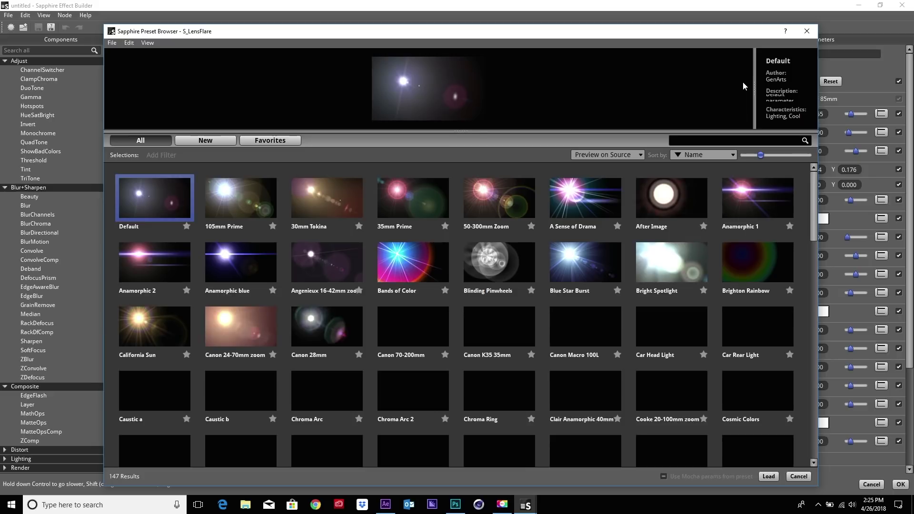
click(660, 269)
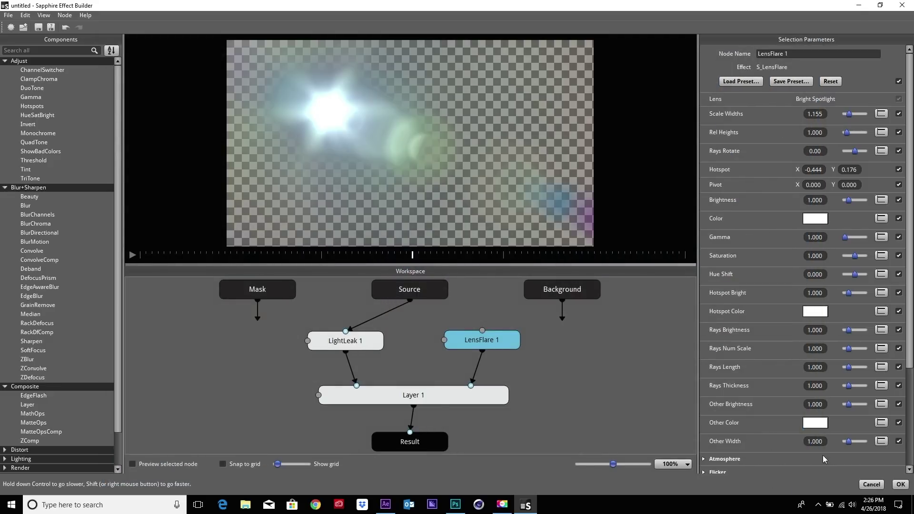
click(899, 485)
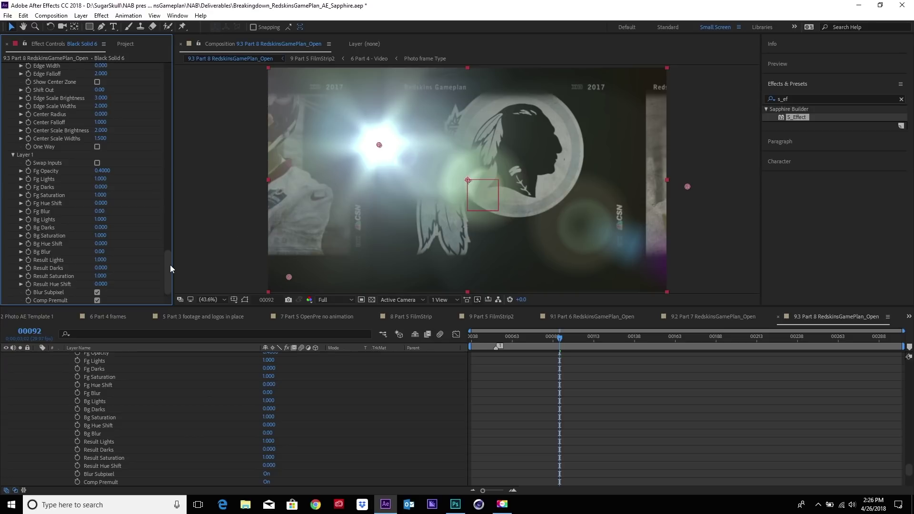
drag(170, 265, 176, 202)
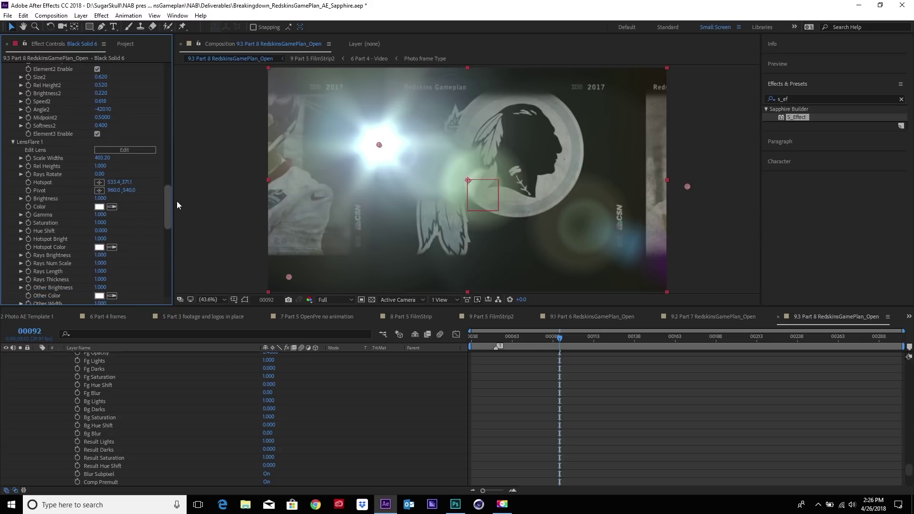
- In Flare Designer, disable every element except Source Haze, Source Glow a and Source Glow b
click(141, 152)
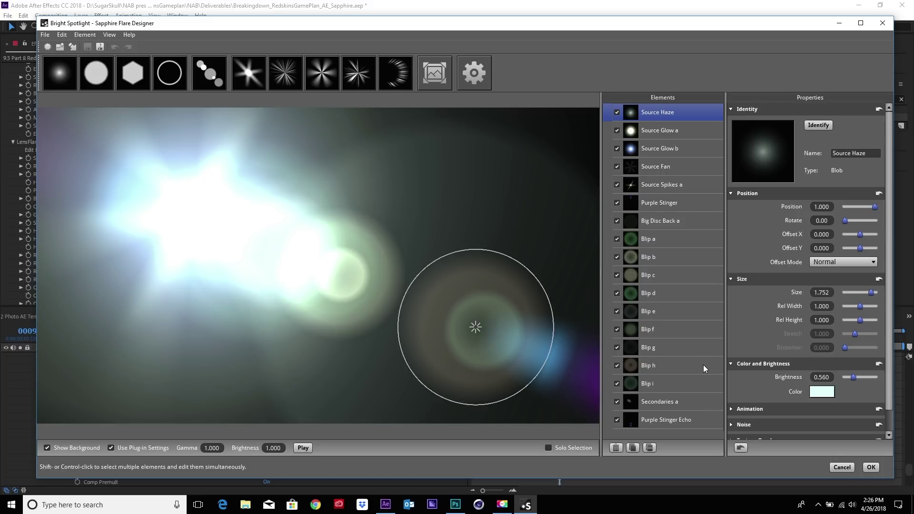
click(617, 420)
click(618, 400)
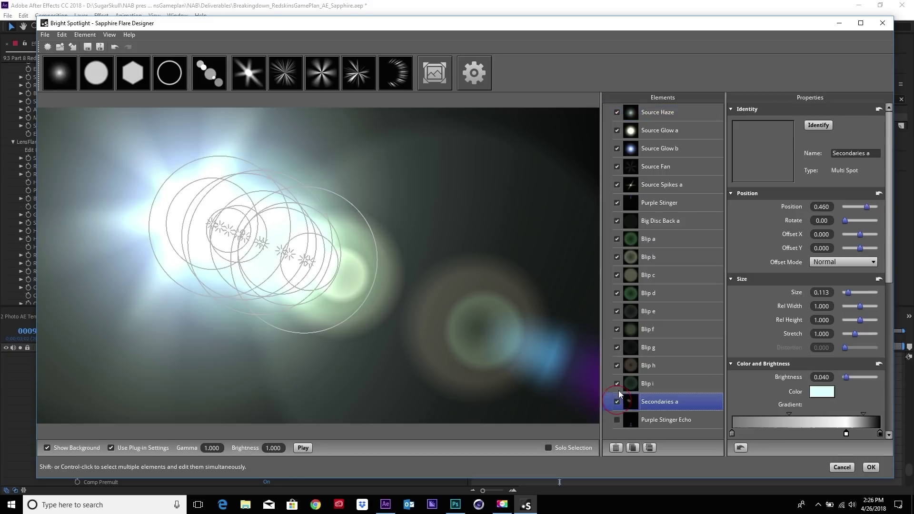
click(618, 384)
click(617, 365)
click(617, 347)
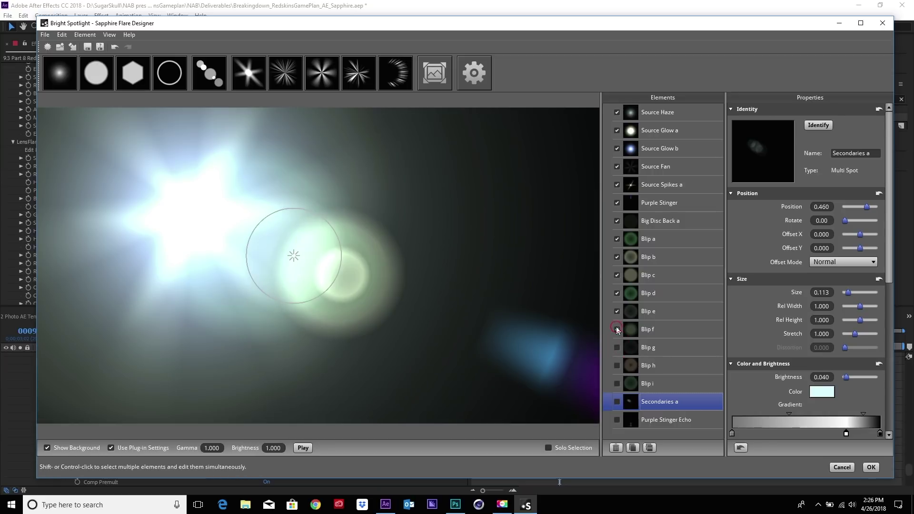
click(617, 311)
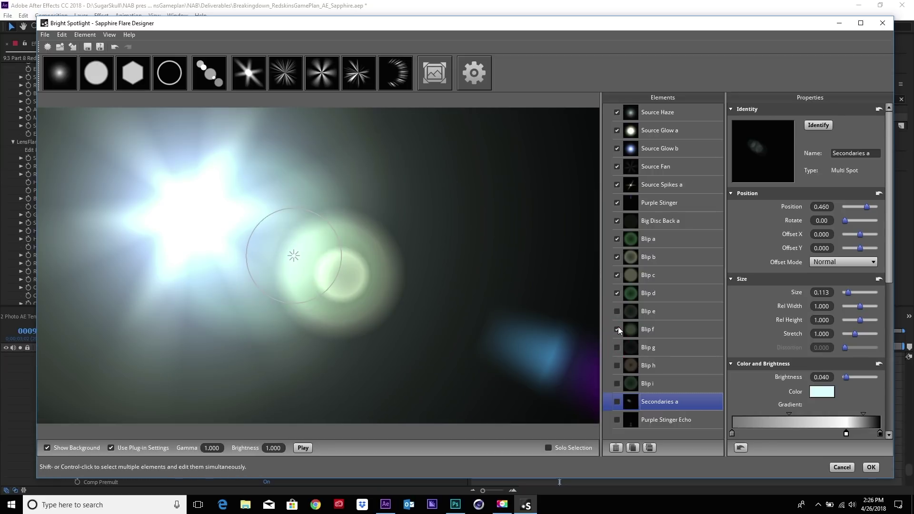
click(617, 293)
click(617, 275)
click(618, 256)
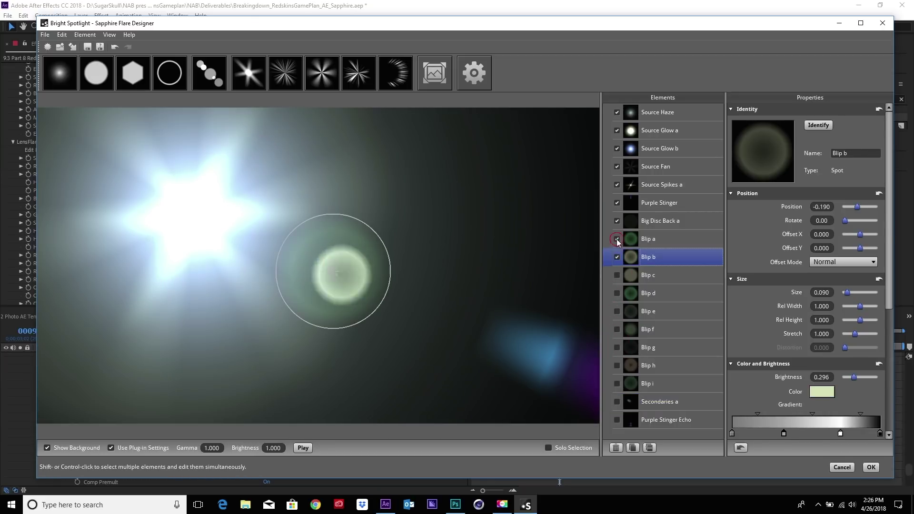
click(617, 239)
click(617, 222)
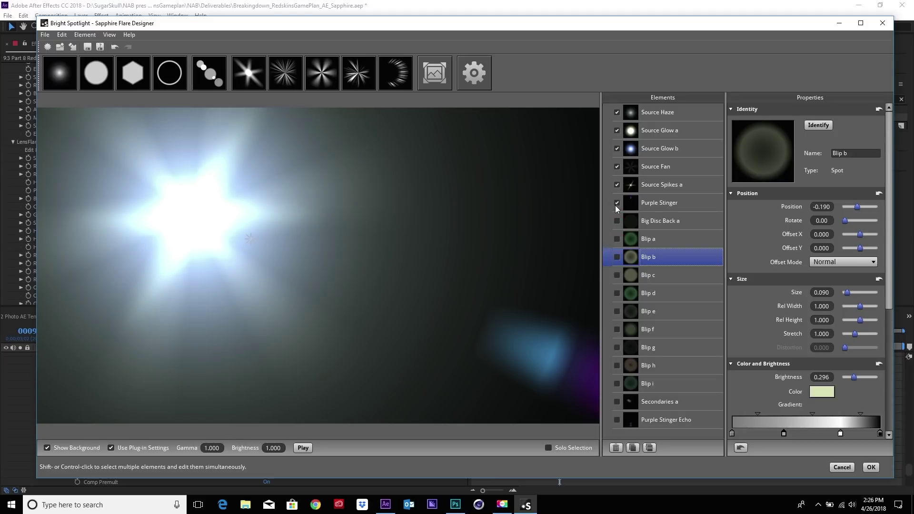
click(617, 203)
click(615, 185)
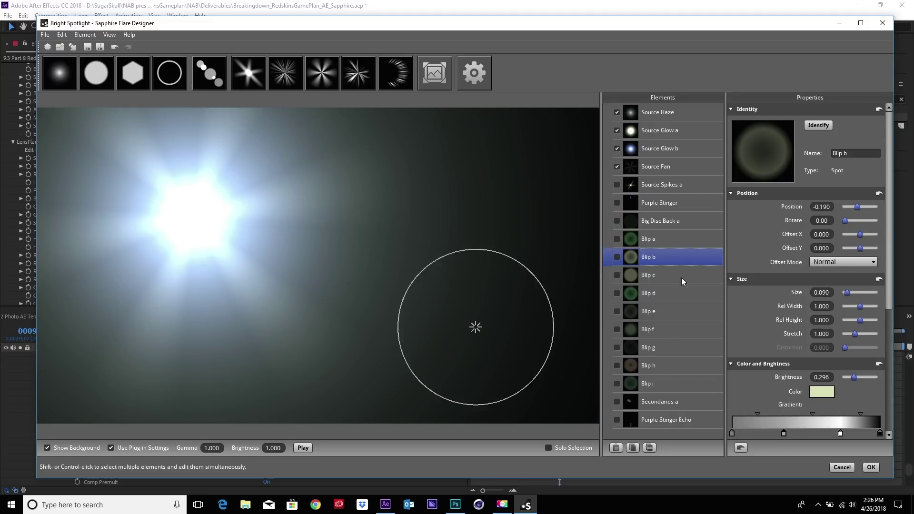
click(617, 166)
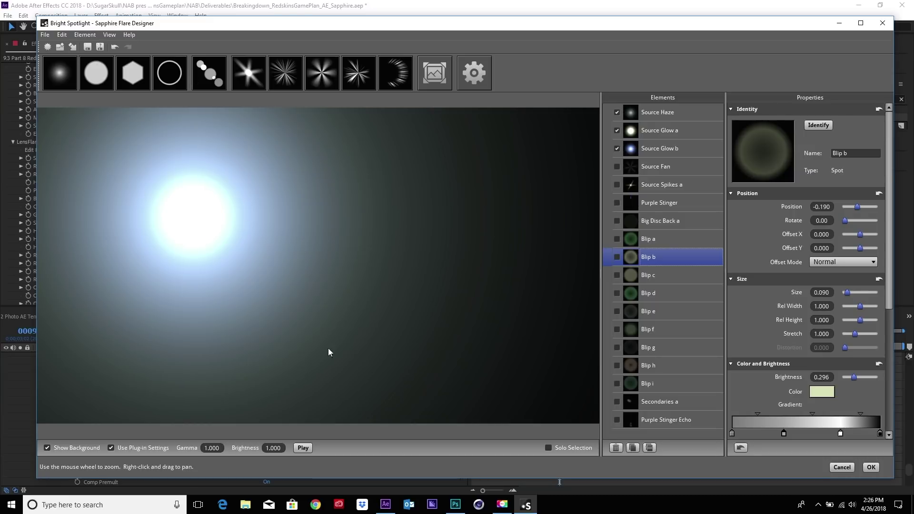
click(873, 468)
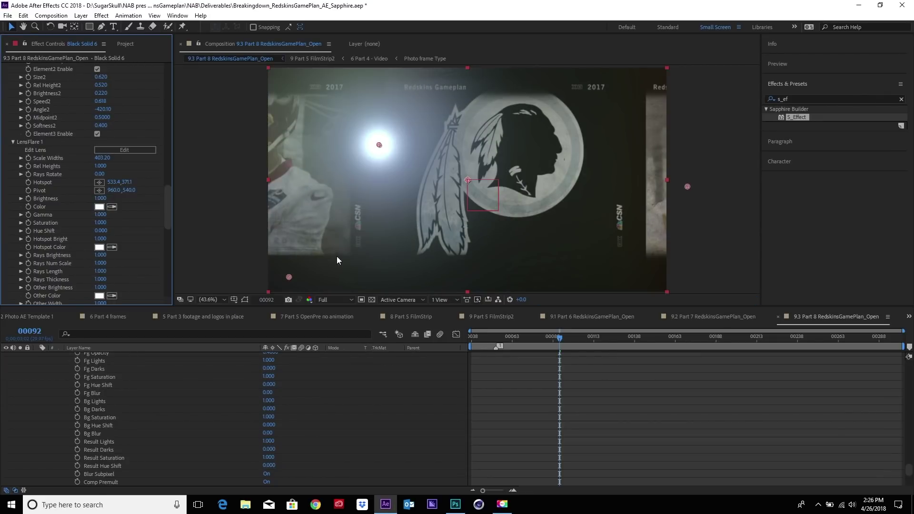
- Drag the flare Hotspot to 705.4, 559.2 beside the logo and collapse Black Solid 6
scroll(198, 433, up, 10)
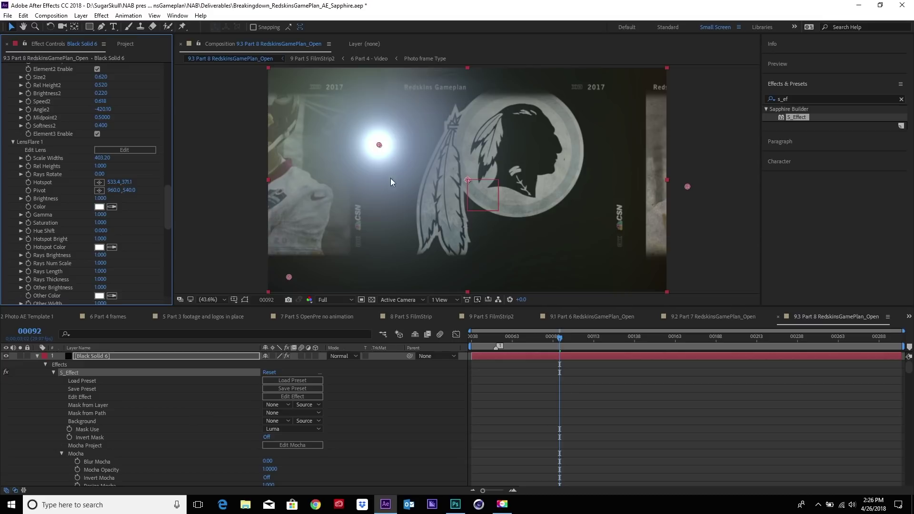
drag(379, 144, 414, 185)
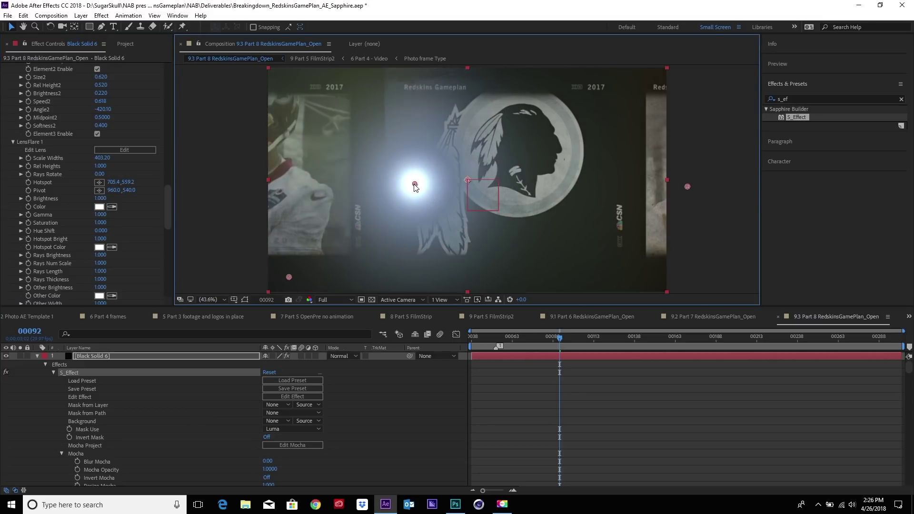
click(37, 356)
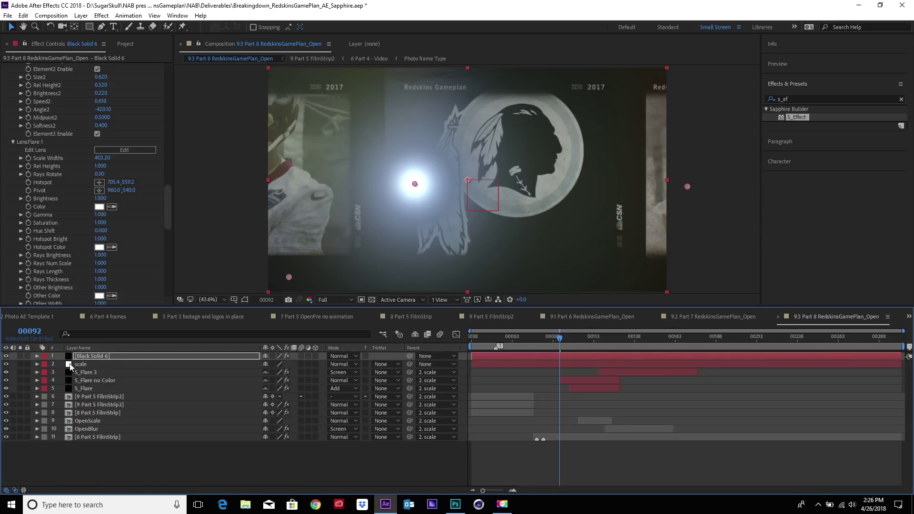
- Search the Sapphire presets for 'reds' and load RedskinsFlare onto the S_Effect
drag(167, 210, 169, 69)
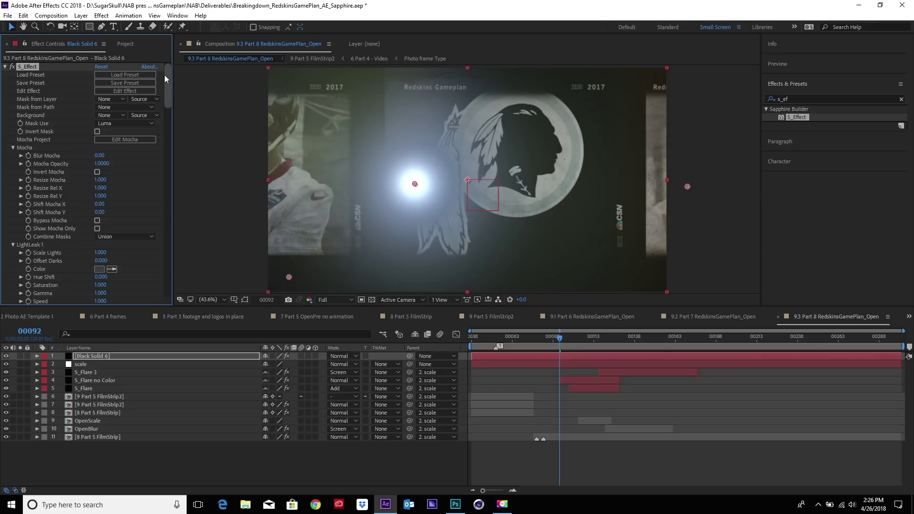
click(133, 76)
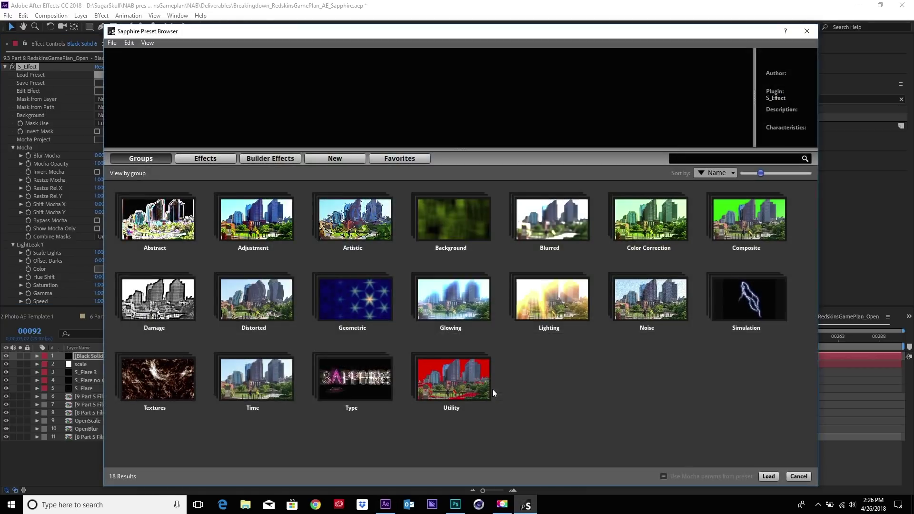
click(692, 159)
text(reds)
click(763, 228)
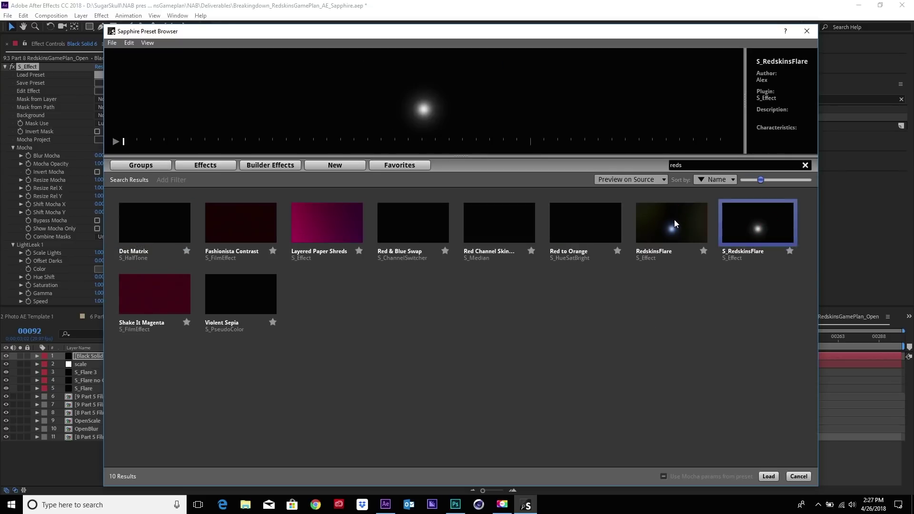
click(674, 219)
click(769, 476)
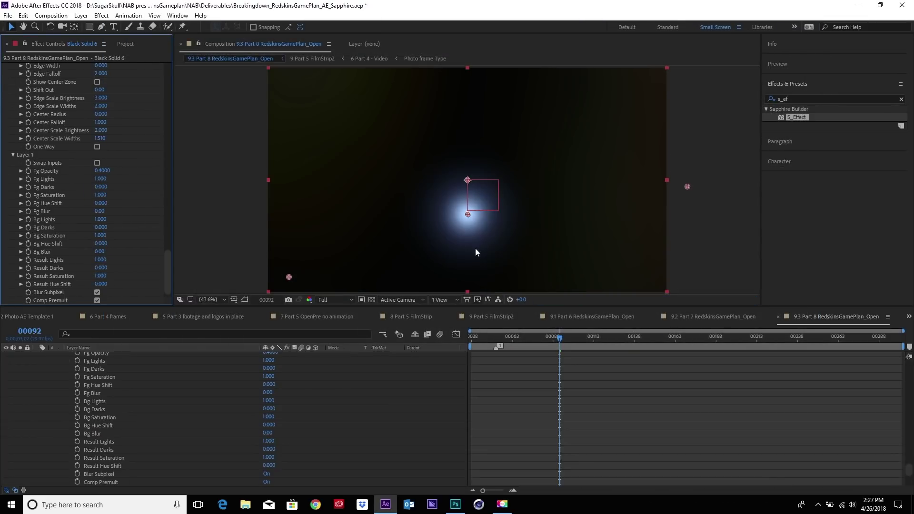
- Delete the Black Solid 6 layer
scroll(237, 402, up, 10)
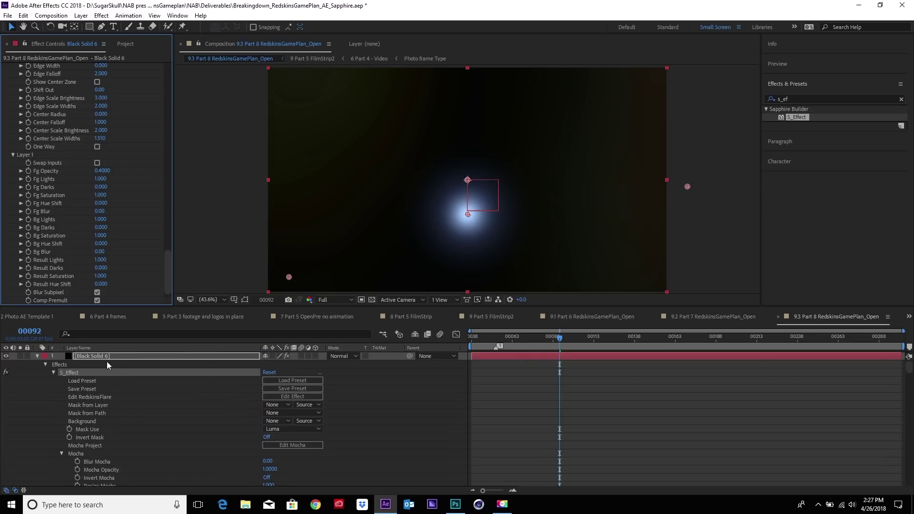
click(108, 356)
key(Delete)
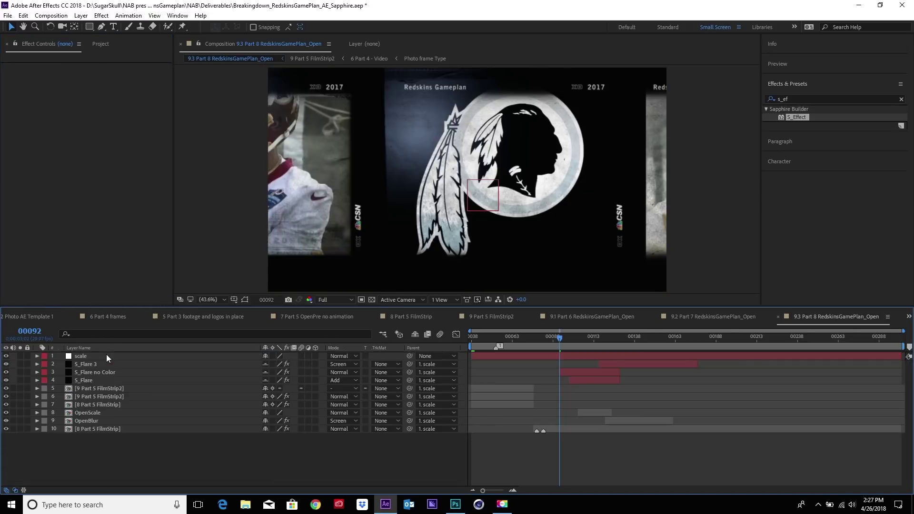
- Scrub and play a preview of the Part 8 open, stopping at frame 00063
click(118, 376)
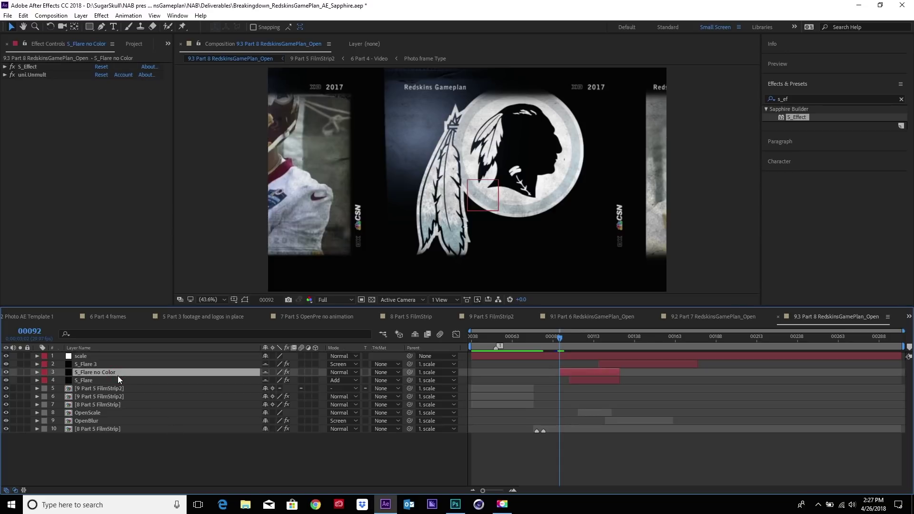
drag(554, 340, 504, 366)
key(space)
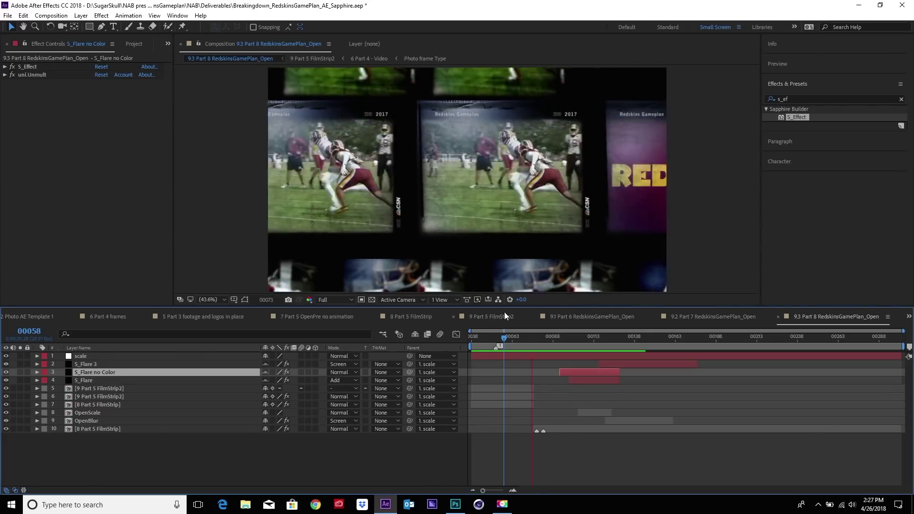
click(512, 335)
- Show the project's compositions and select 9.4 Part 9 RedskinsGamePlan_Open
click(167, 44)
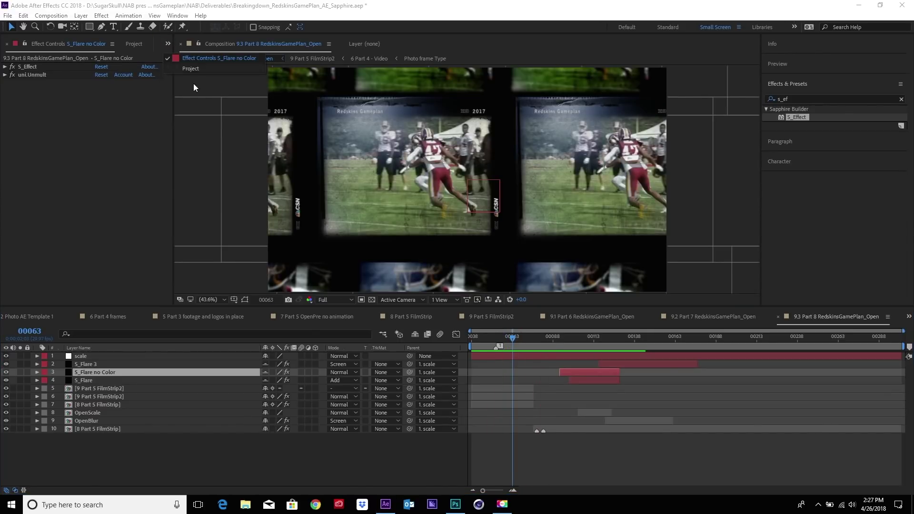
click(195, 66)
click(70, 242)
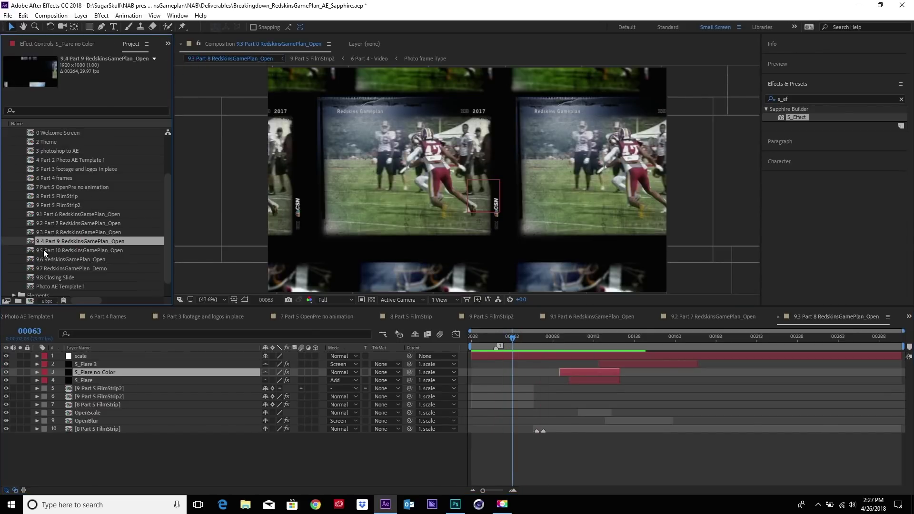
double_click(29, 242)
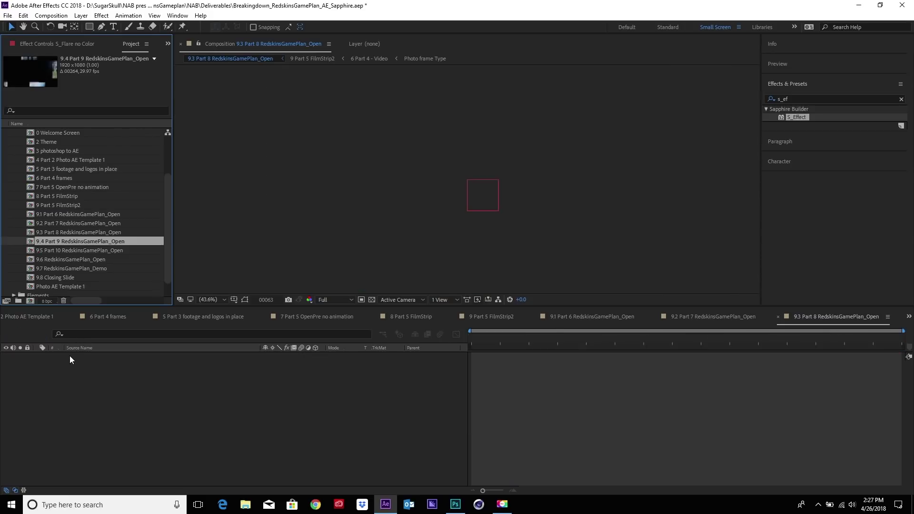
click(409, 335)
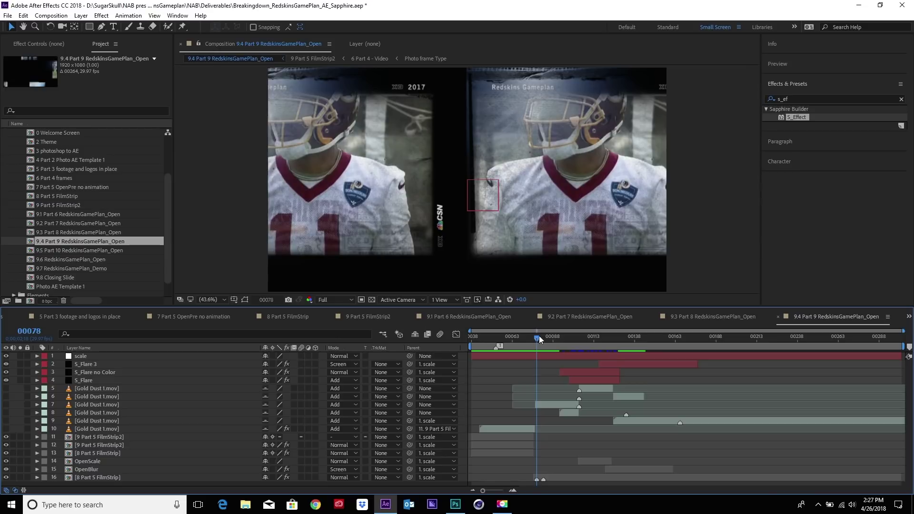
drag(539, 335, 497, 349)
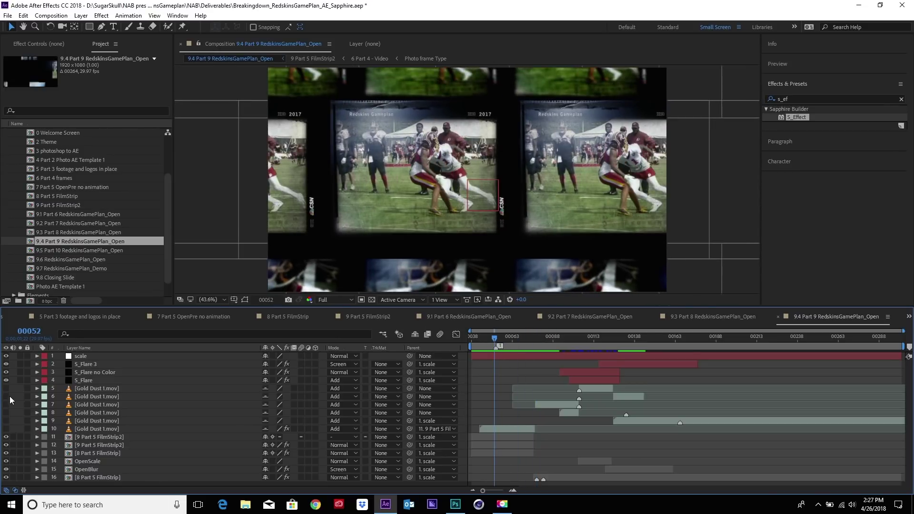
drag(6, 388, 6, 428)
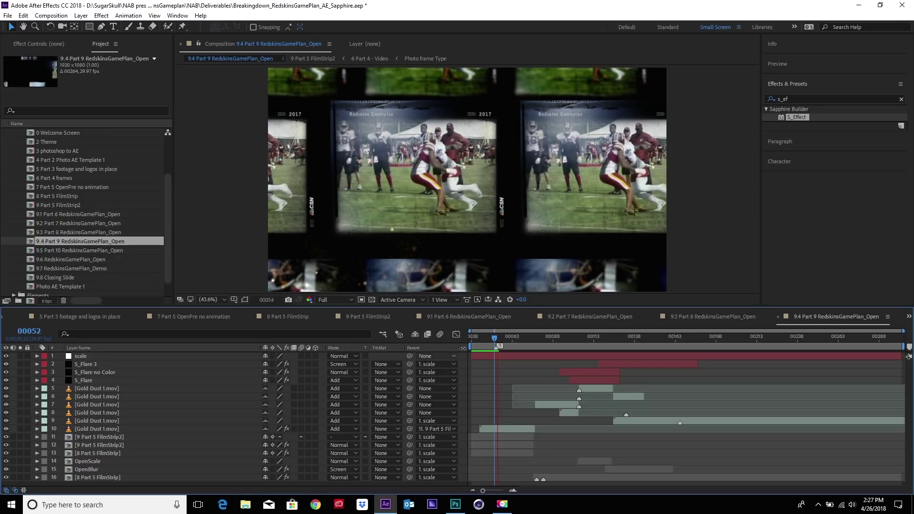
click(519, 340)
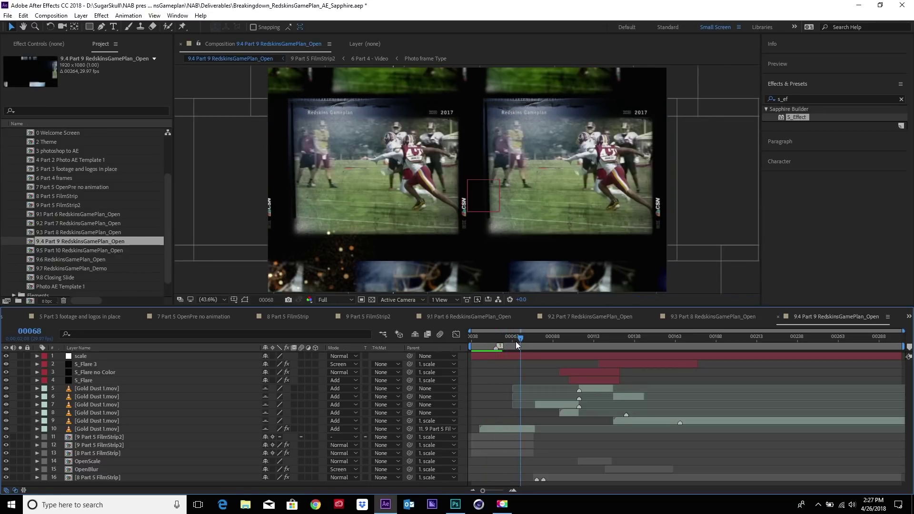
drag(536, 342, 612, 347)
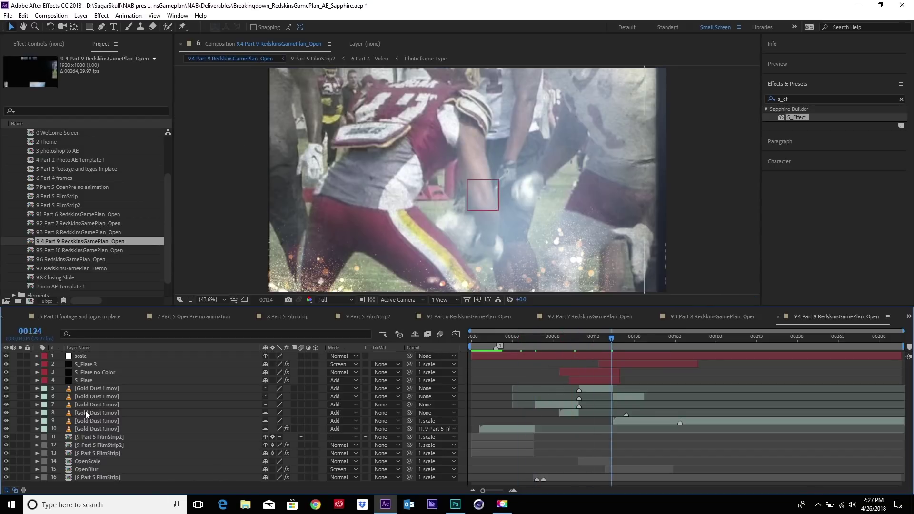
click(638, 338)
drag(638, 338, 662, 346)
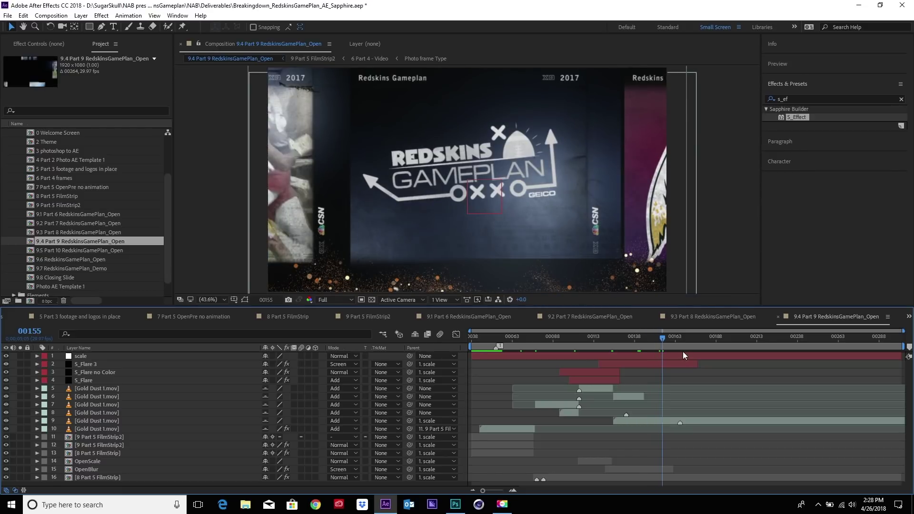
drag(648, 342, 619, 345)
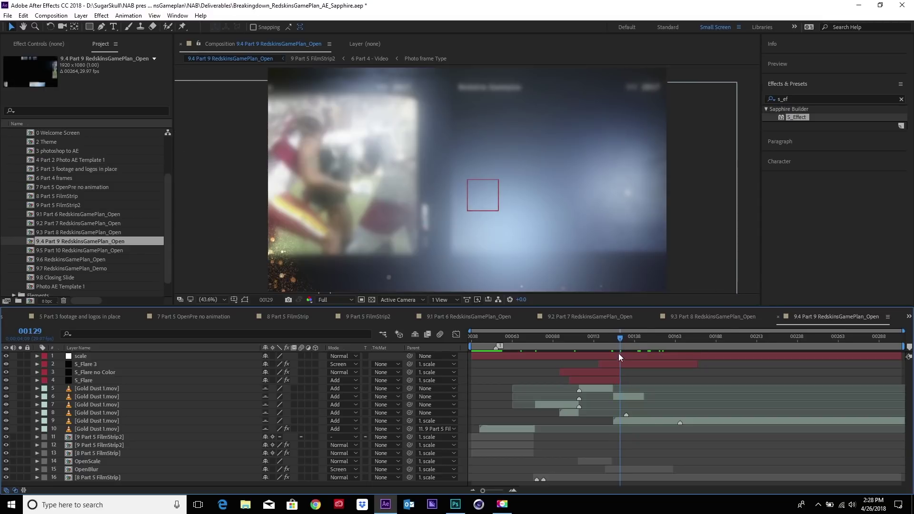
drag(615, 336, 596, 345)
drag(520, 340, 506, 342)
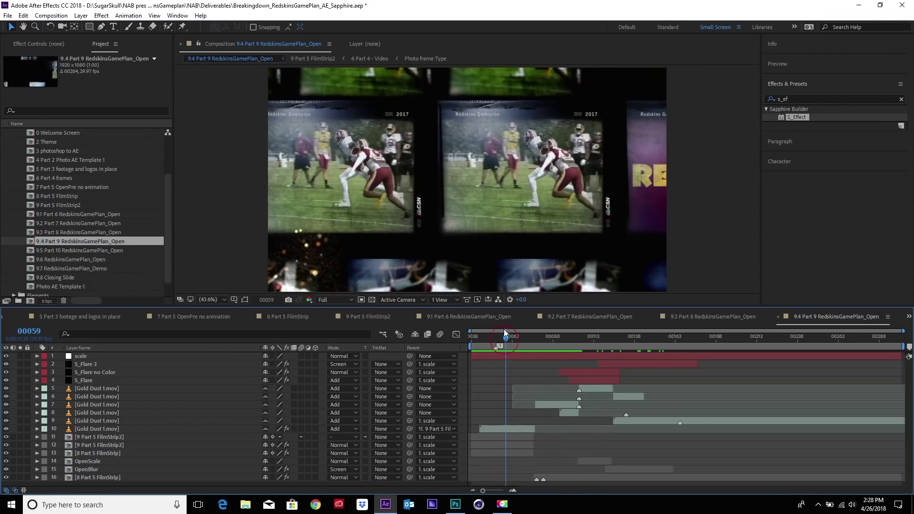
- Open 9.5 Part 10, unhide the shy layers, turn on the vignette's S_Blur, and enlarge the viewer
double_click(79, 250)
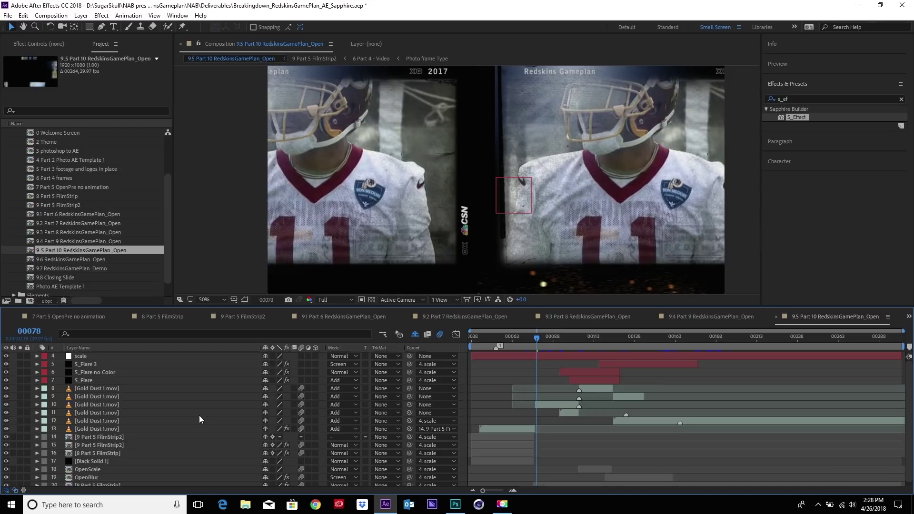
click(415, 335)
click(94, 372)
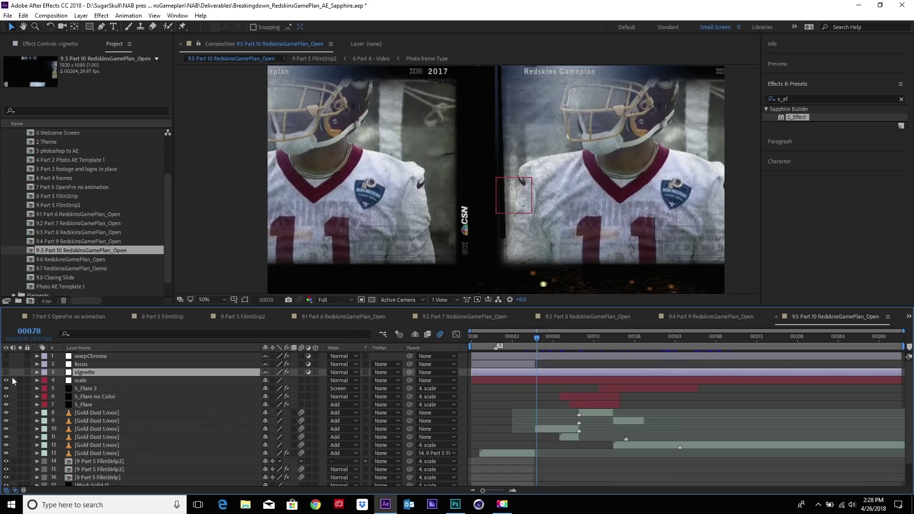
click(6, 373)
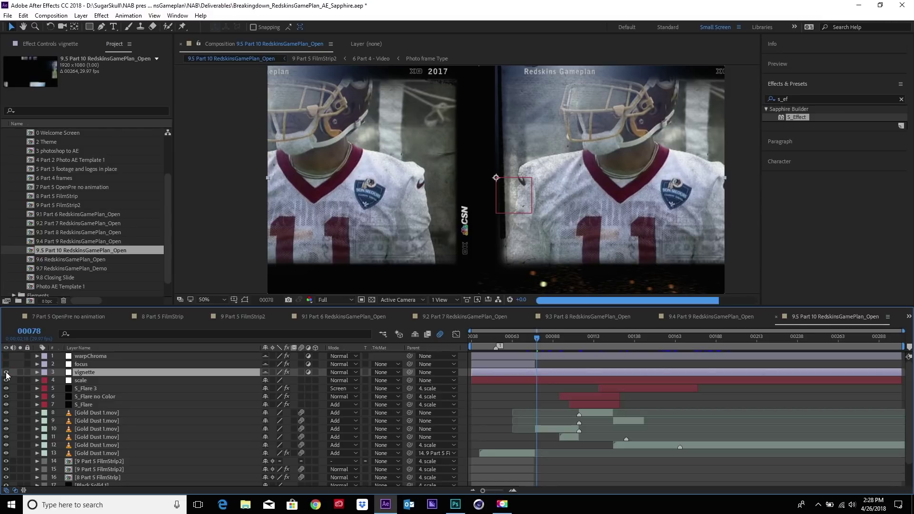
click(76, 42)
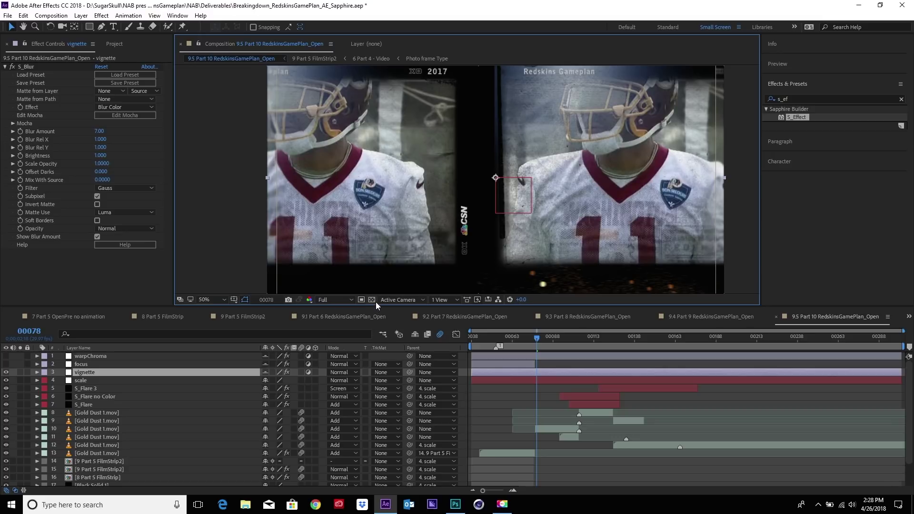
drag(376, 305, 374, 365)
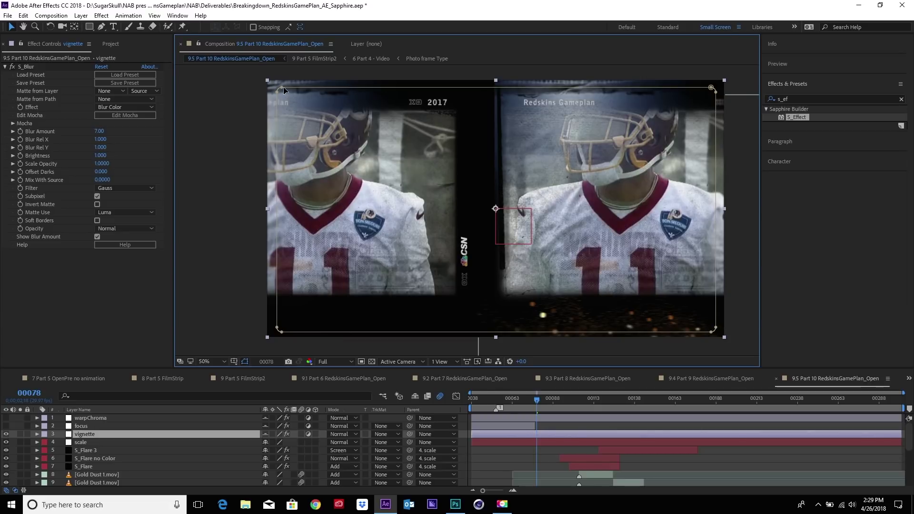
click(6, 435)
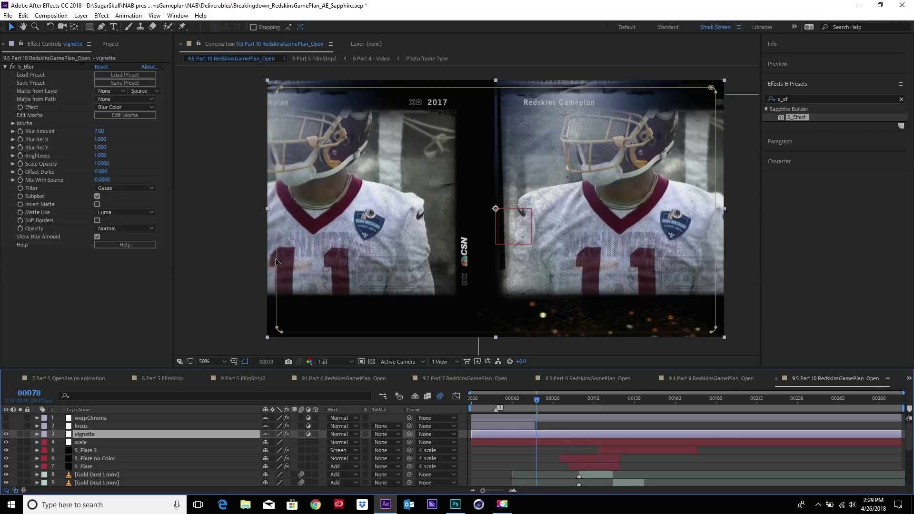
click(87, 428)
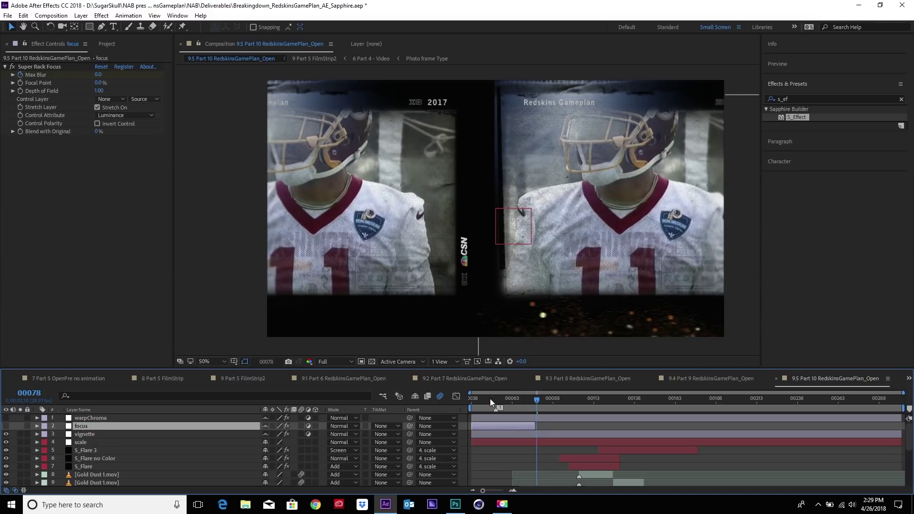
- Enable the focus layer, show its Max Blur keyframes at frame 47, and toggle it to compare
click(6, 427)
key(u)
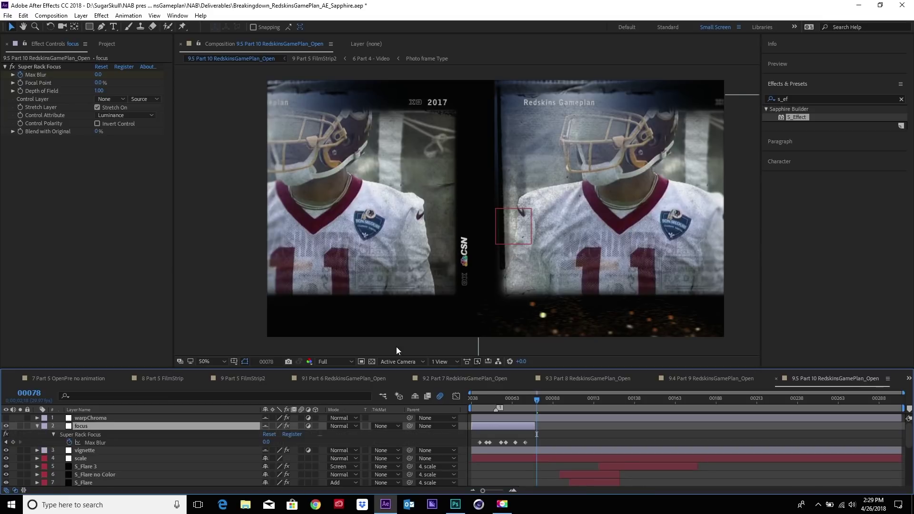
click(491, 400)
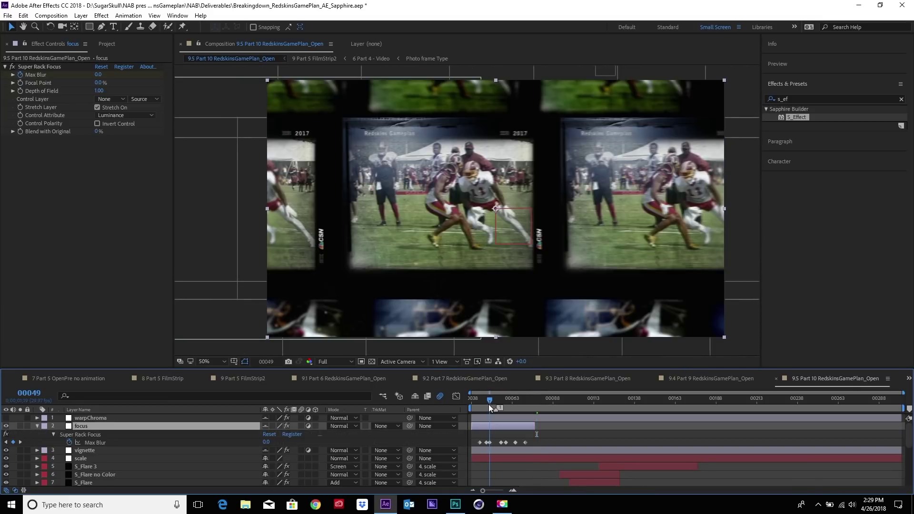
click(483, 404)
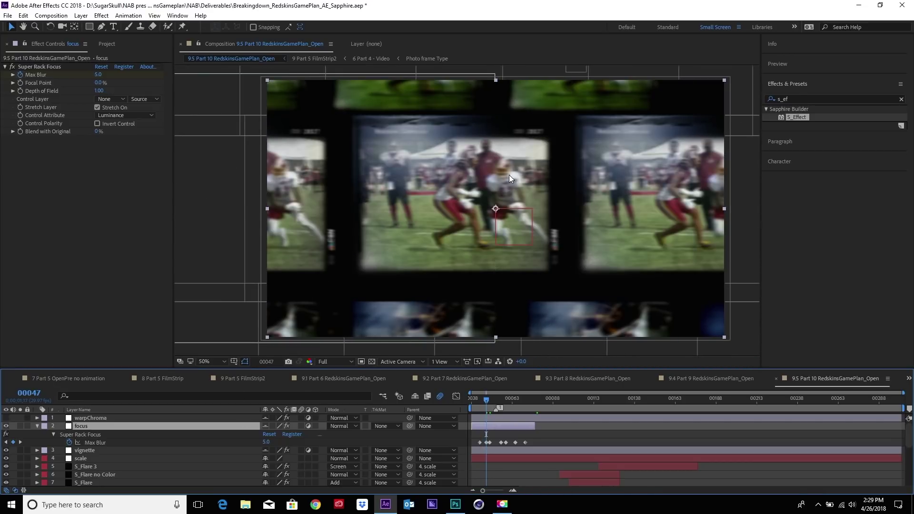
click(6, 427)
click(6, 426)
- Select the warpChroma layer and make it visible, comparing the frame with and without it
click(37, 427)
click(76, 417)
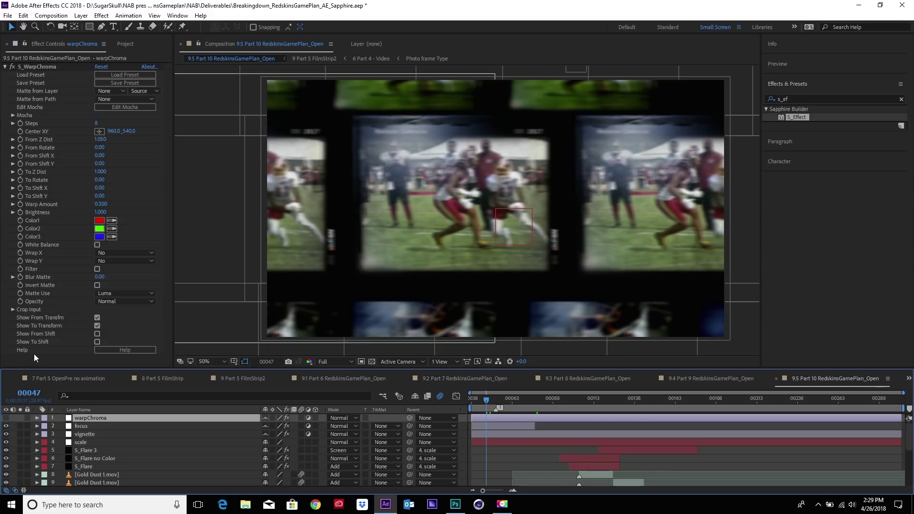
click(6, 419)
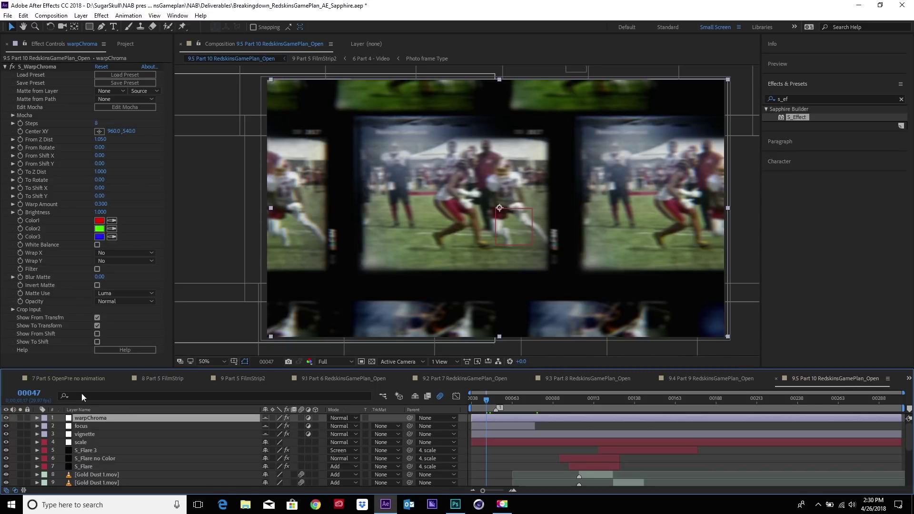
click(6, 418)
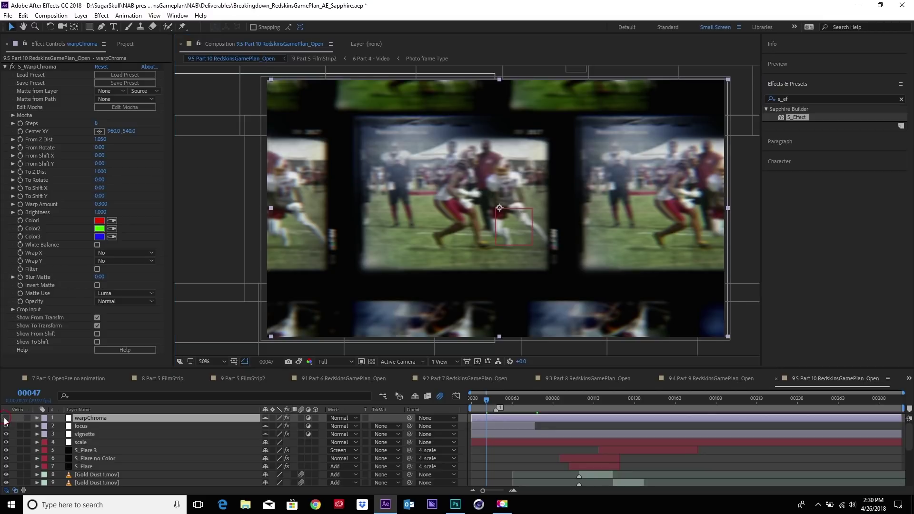
click(299, 362)
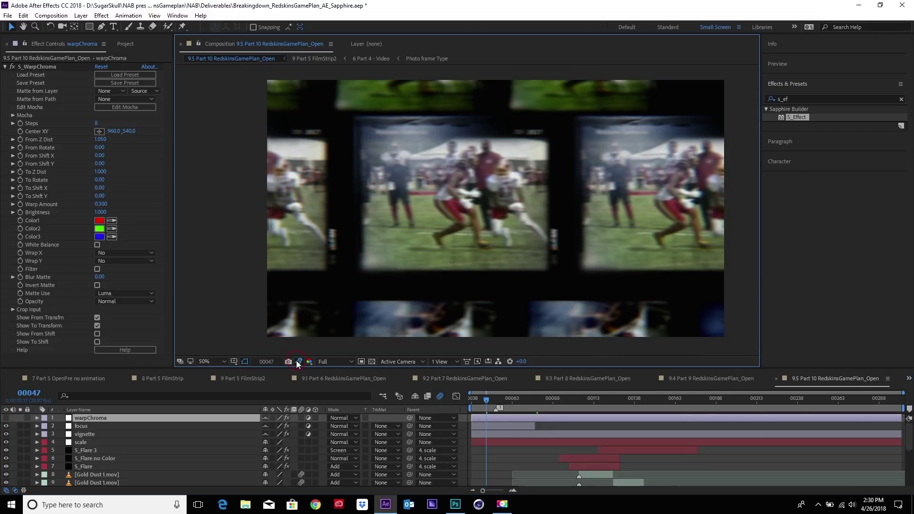
click(6, 418)
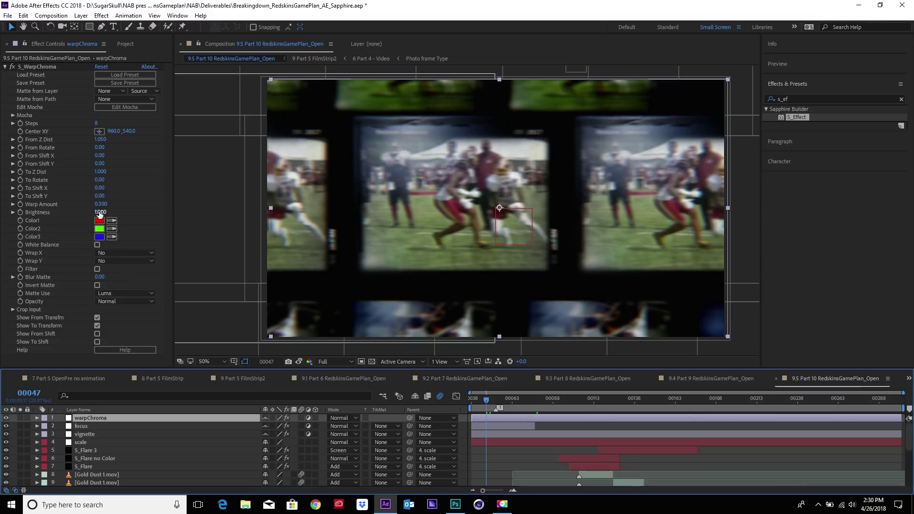
- Try Warp Amount 2 then 0.3, then reset S_WarpChroma to defaults at frame 72
click(101, 204)
text(2)
key(Return)
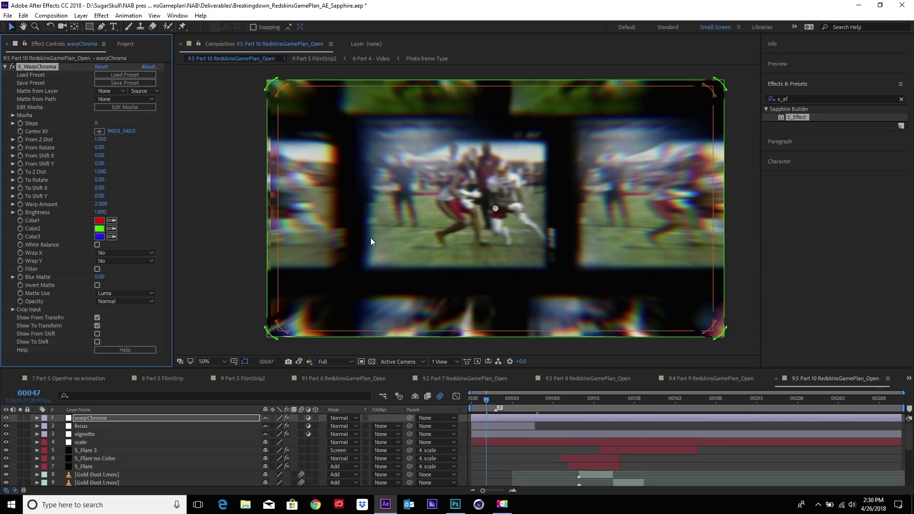
click(100, 204)
text(0.3)
key(Return)
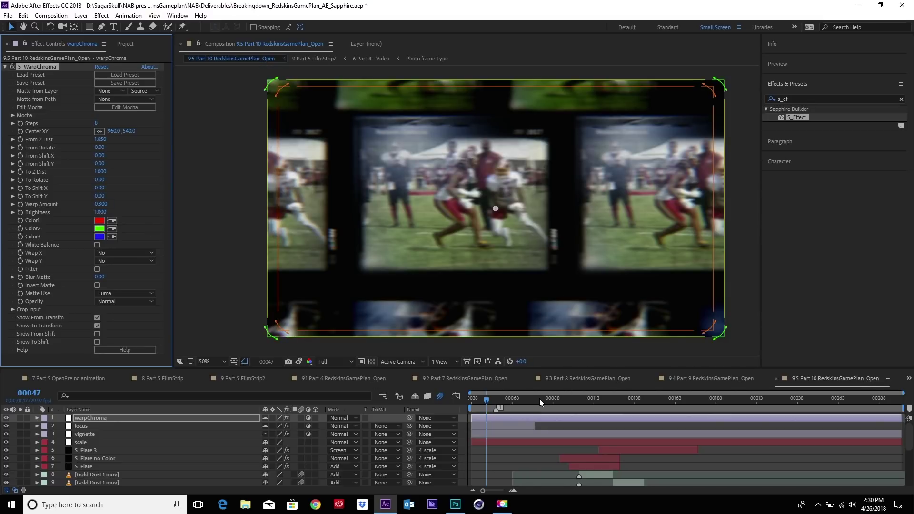
click(527, 402)
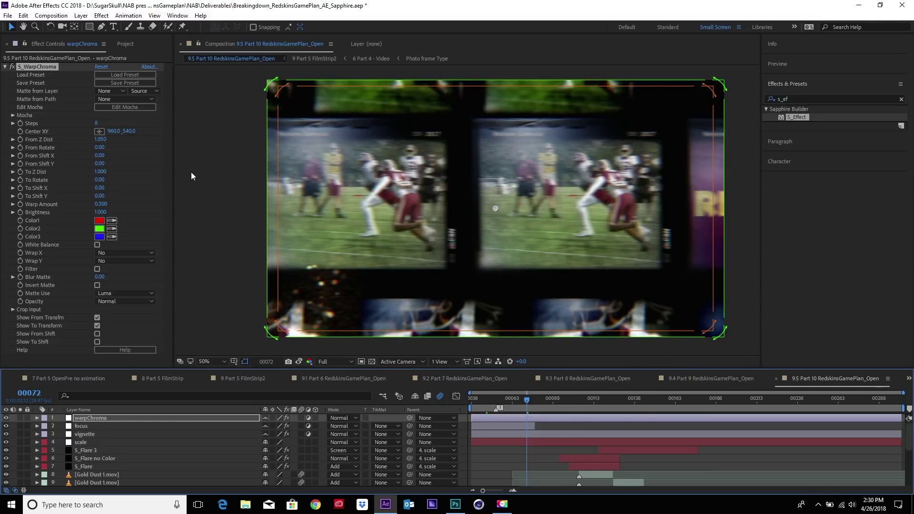
click(101, 66)
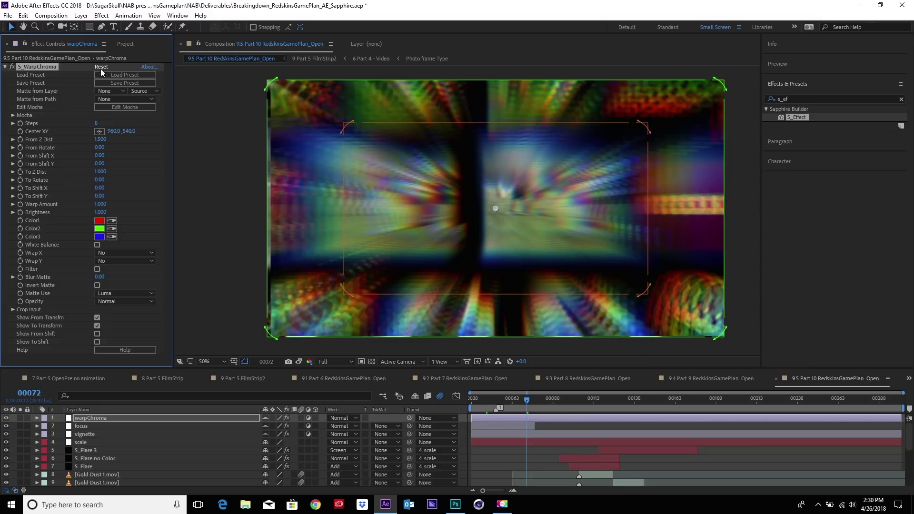
- Load the Sapphire Subtle Warp preset into S_WarpChroma and set Warp Amount to 0.300
click(139, 74)
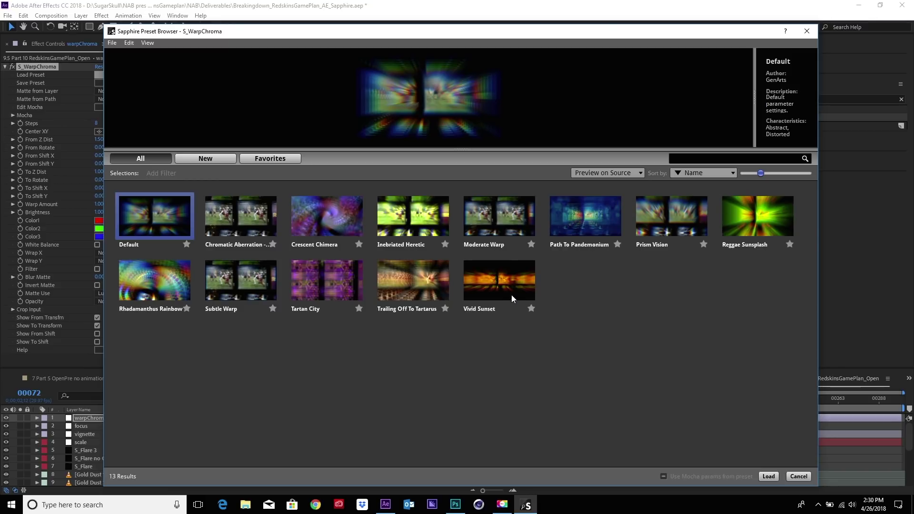
click(237, 296)
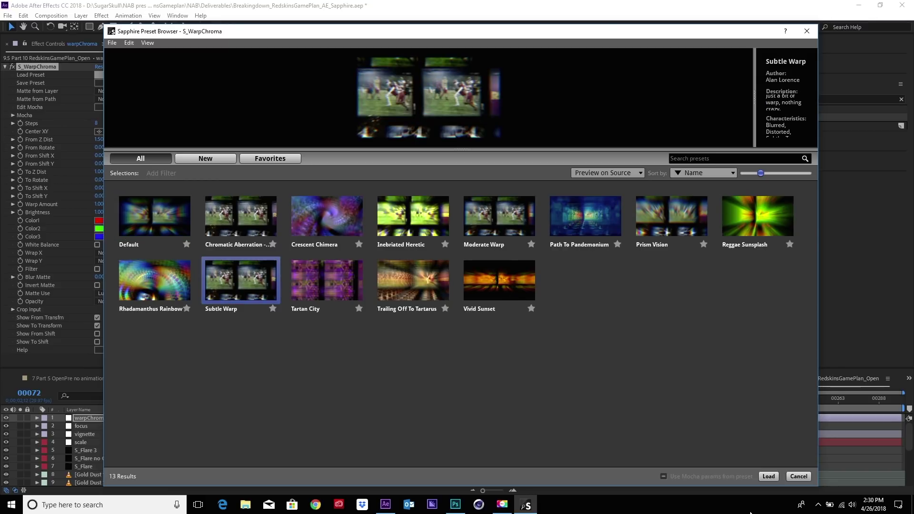
click(771, 476)
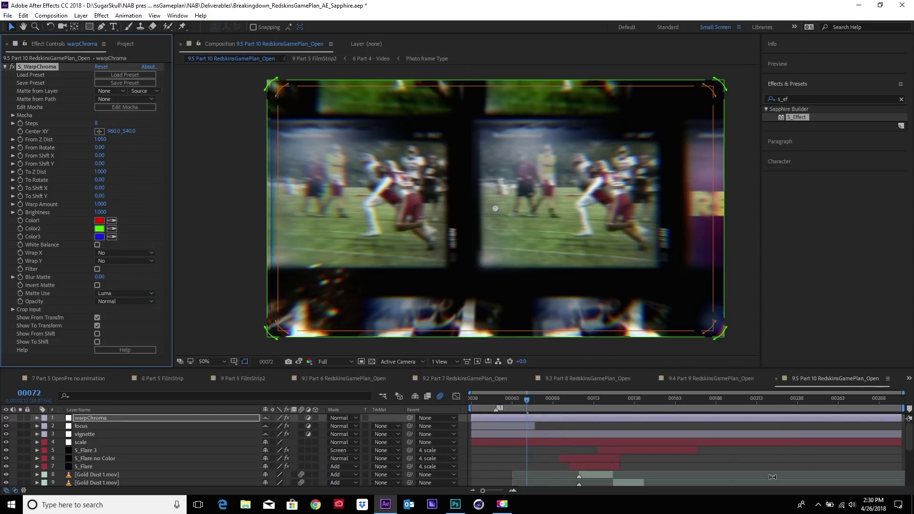
click(99, 205)
text(0.3)
key(Return)
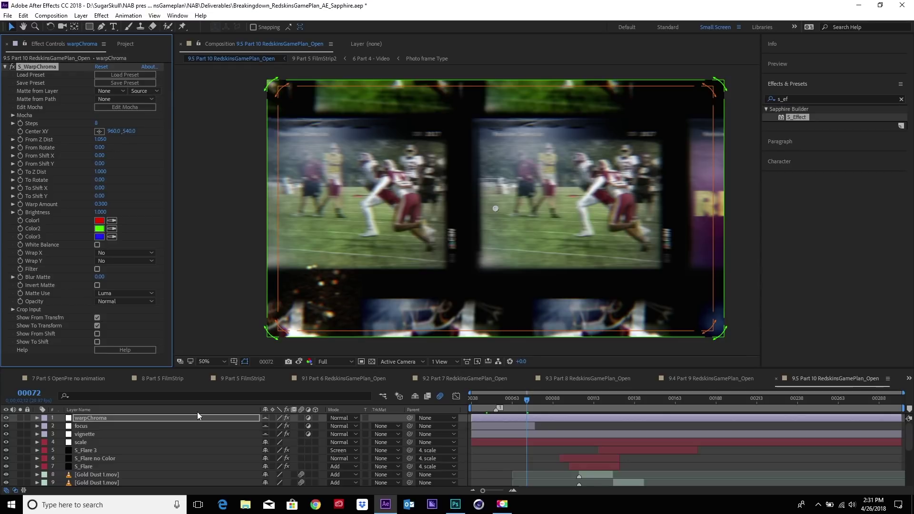
click(125, 44)
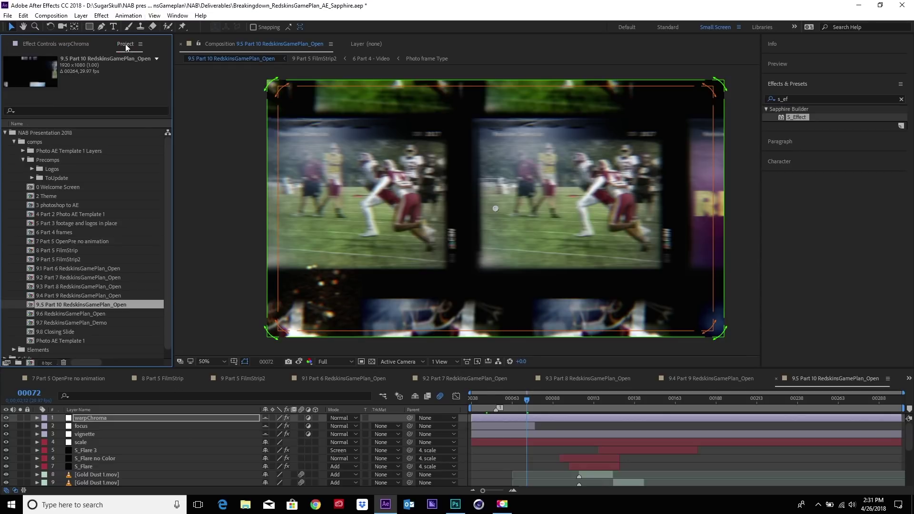
- Open the 9.7 RedskinsGamePlan_Demo comp from the Project panel
click(93, 316)
double_click(93, 323)
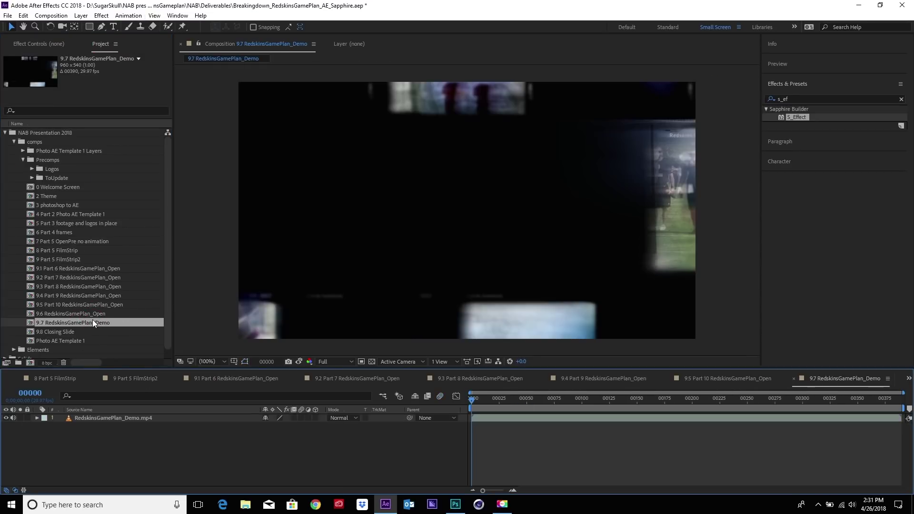